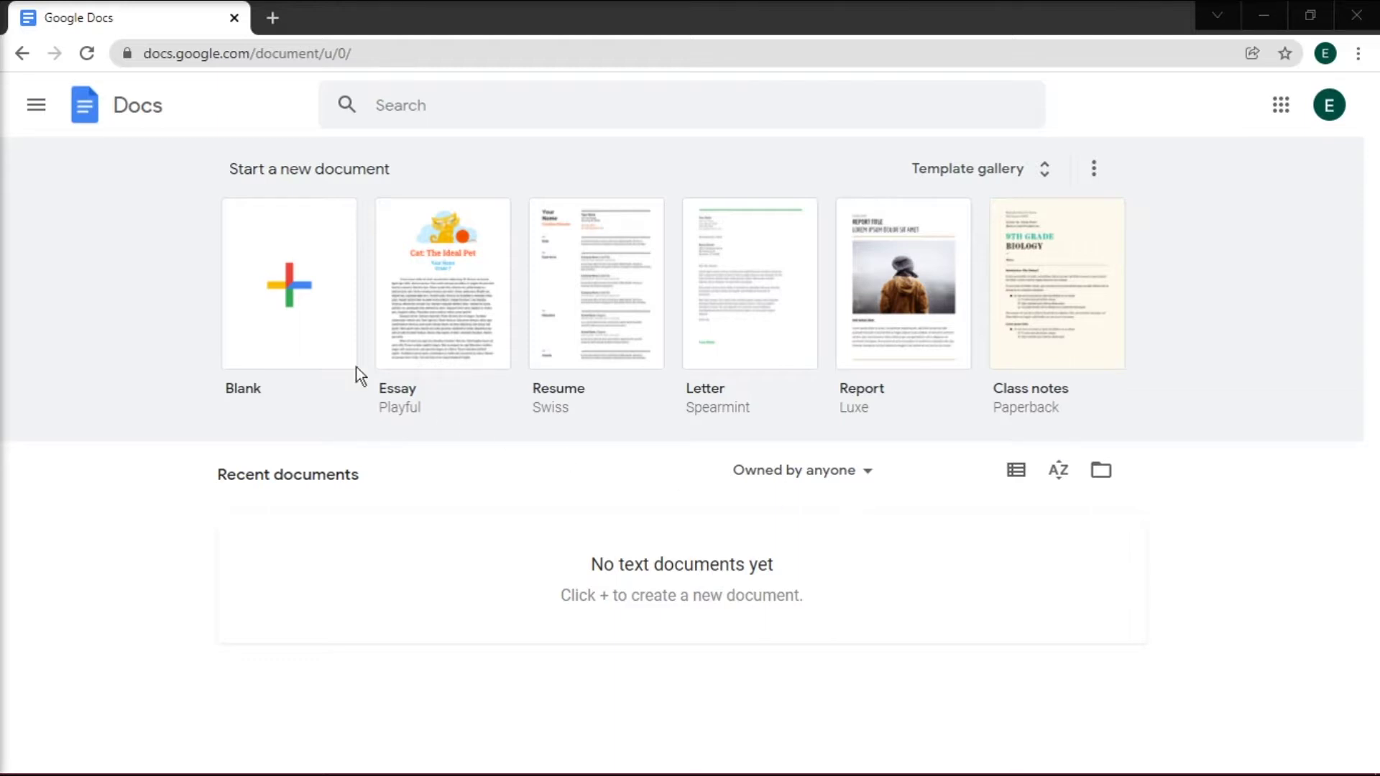
- Create a blank document set to landscape with 0.5-inch top, bottom, left and right margins
click(260, 313)
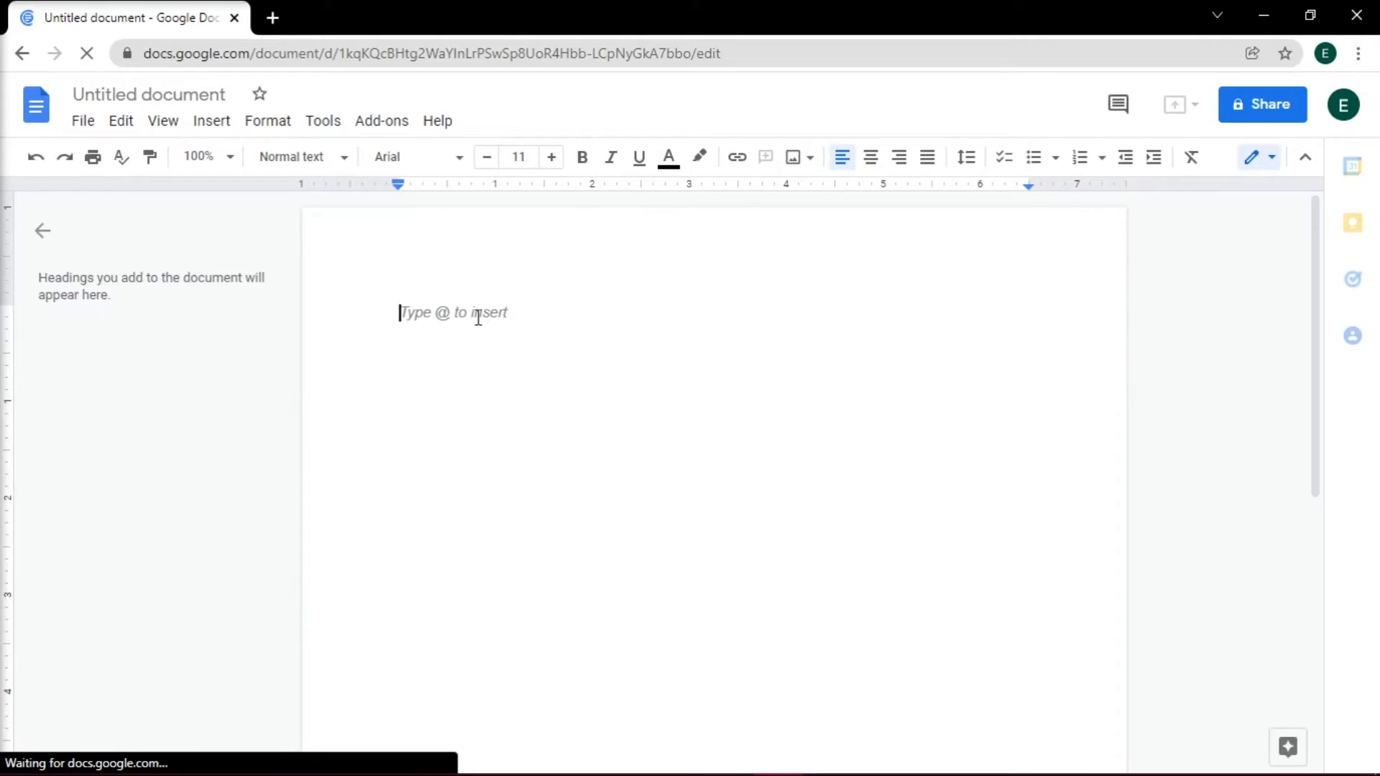
key(ctrl+minus)
click(76, 118)
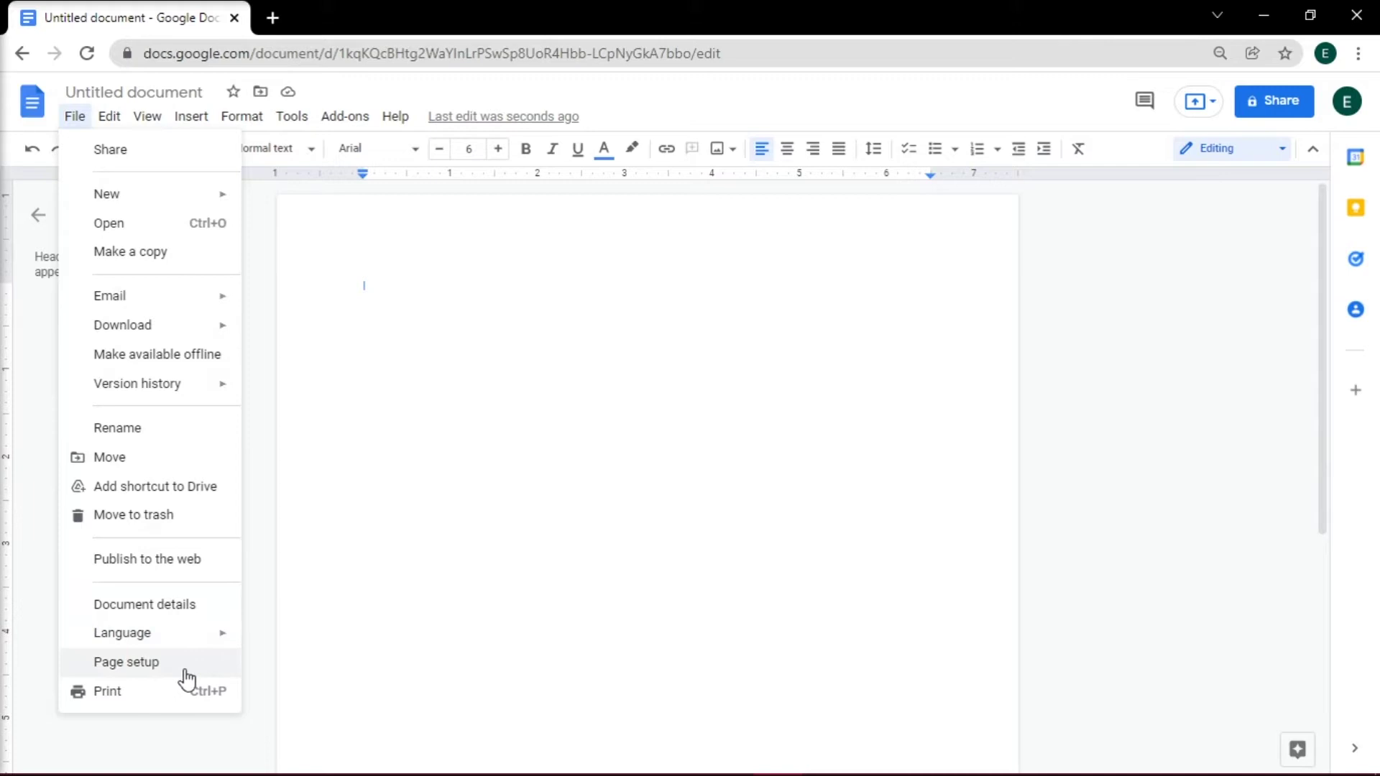
click(184, 671)
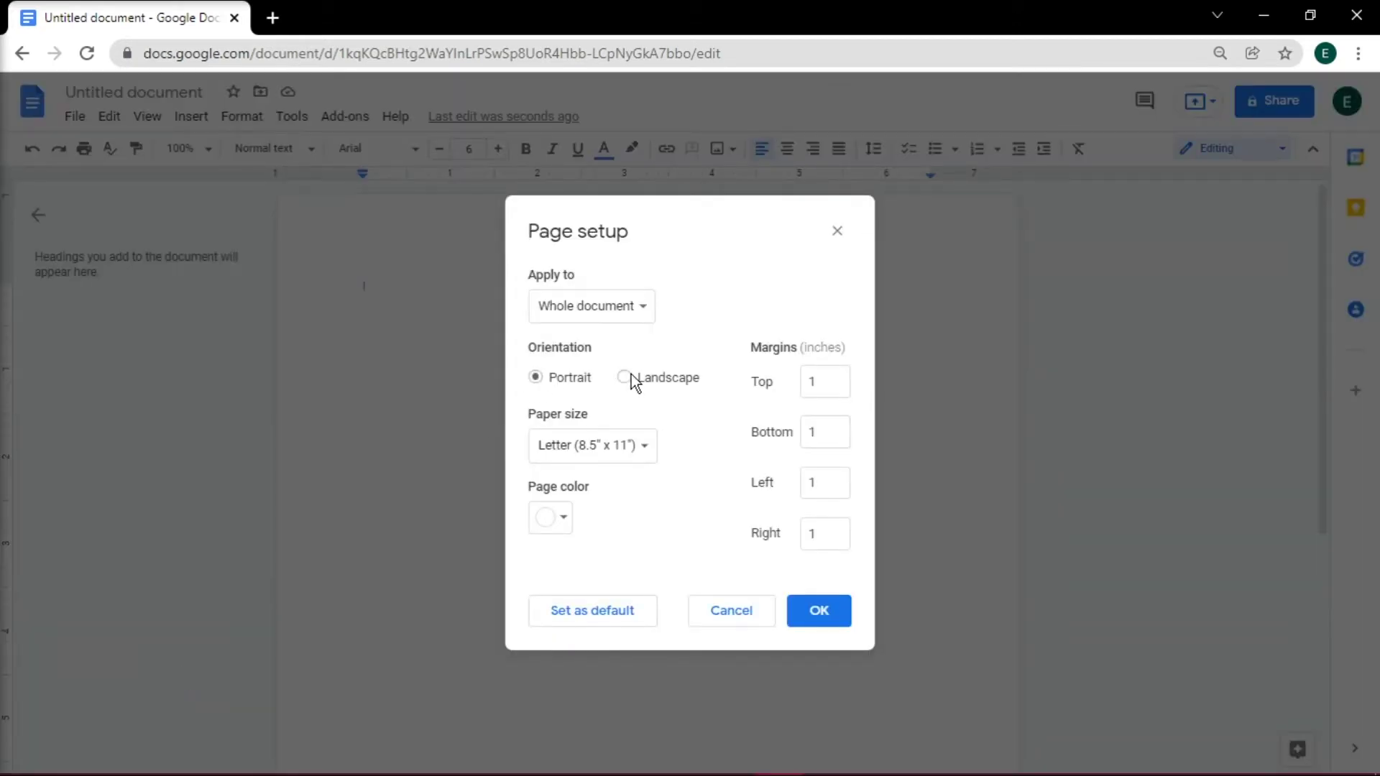
click(654, 378)
double_click(834, 375)
text(0.5)
key(Tab)
text(0.5)
key(Tab)
text(0.5)
key(Tab)
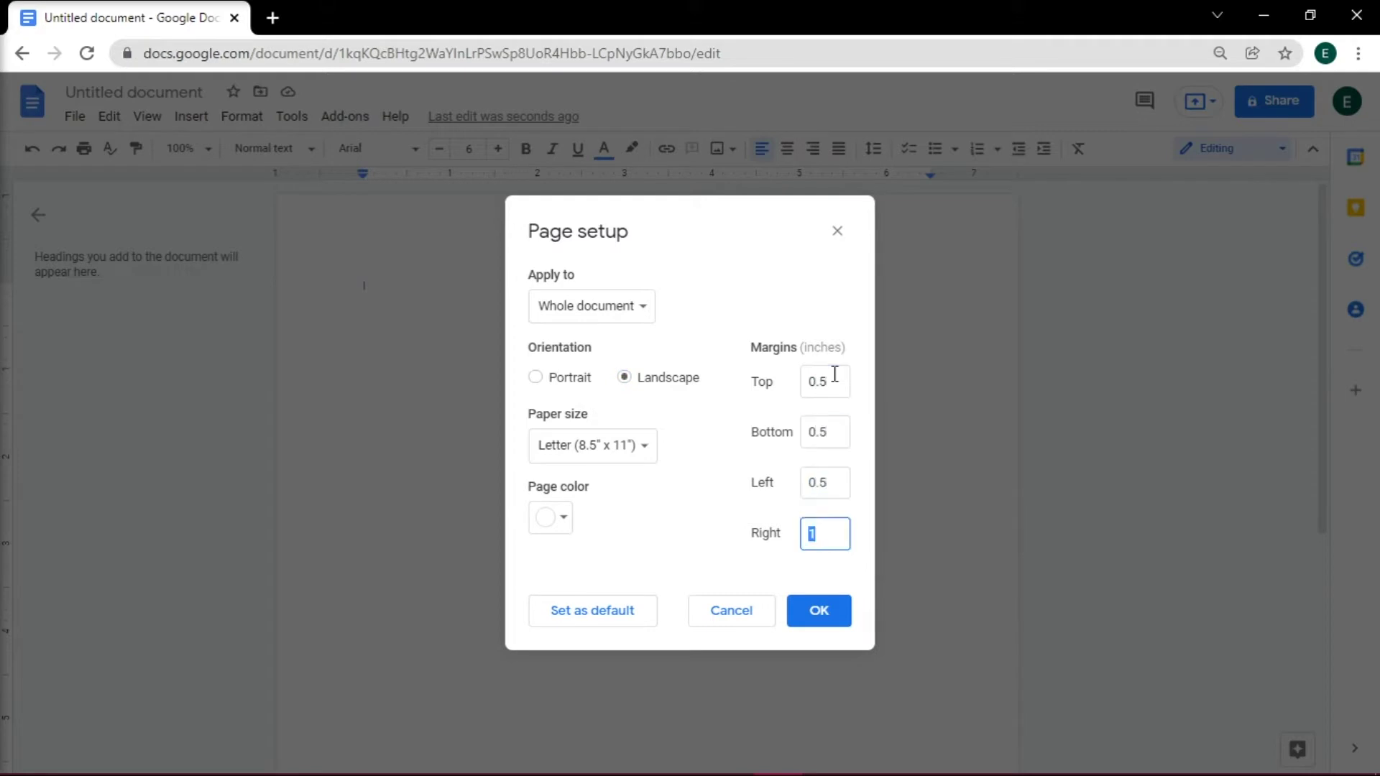
text(0.5)
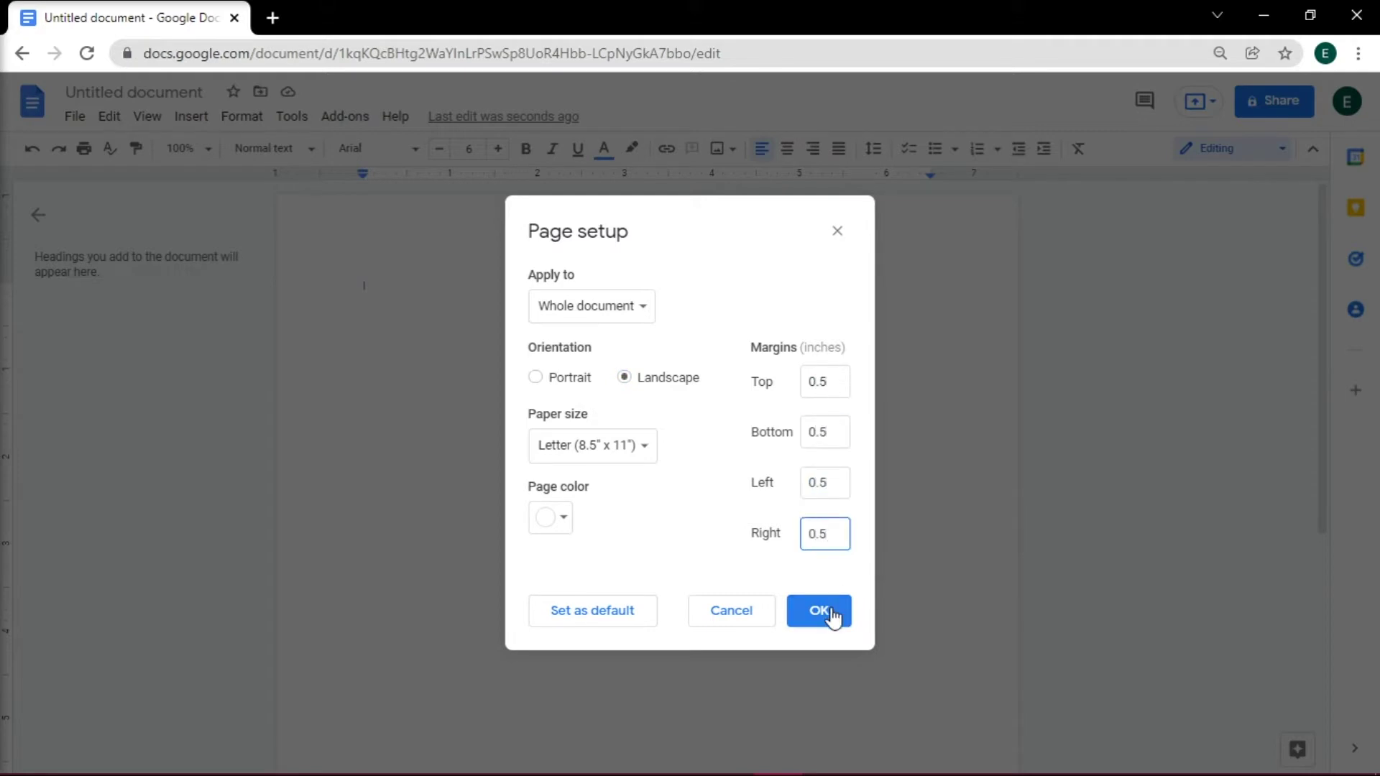
click(819, 612)
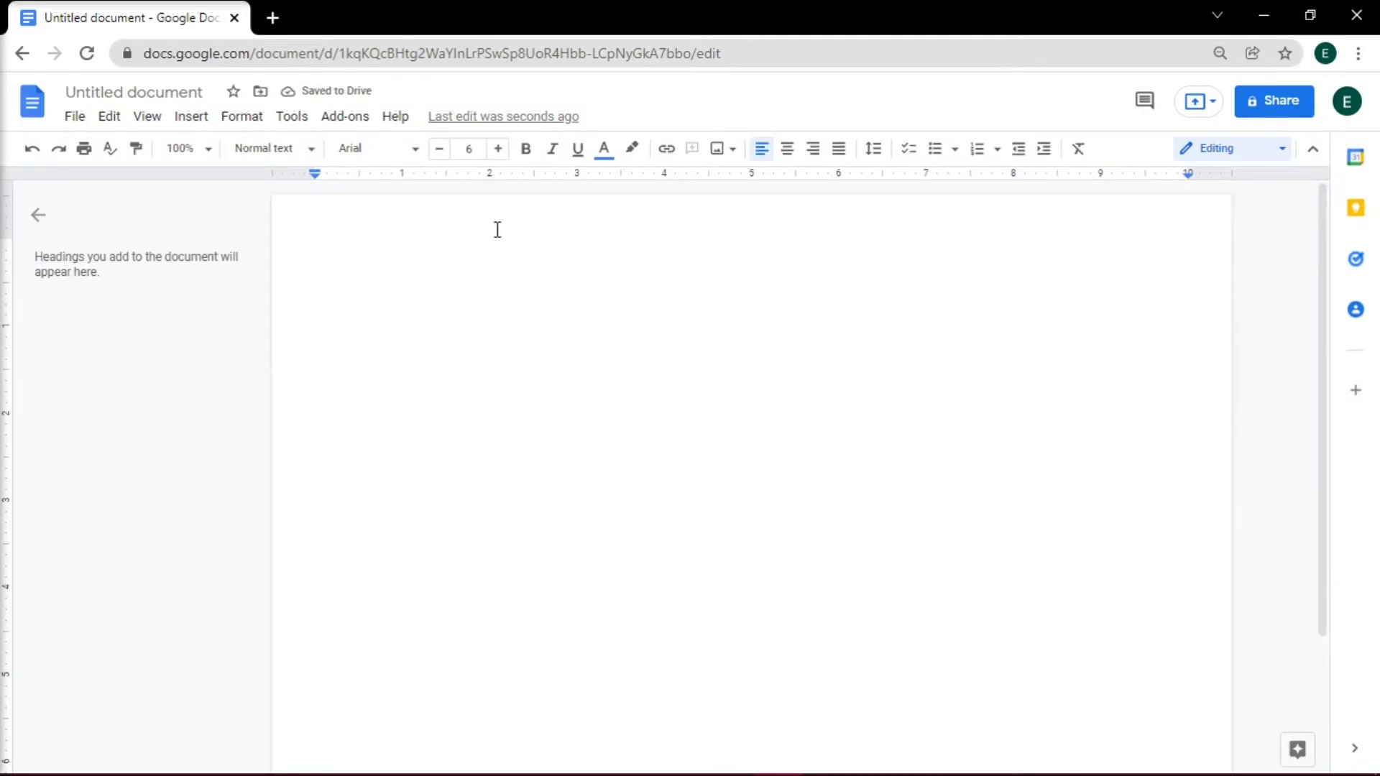
- Insert a 1 x 1 table and stretch it down to the bottom of the page
click(438, 150)
click(439, 151)
click(438, 151)
click(184, 122)
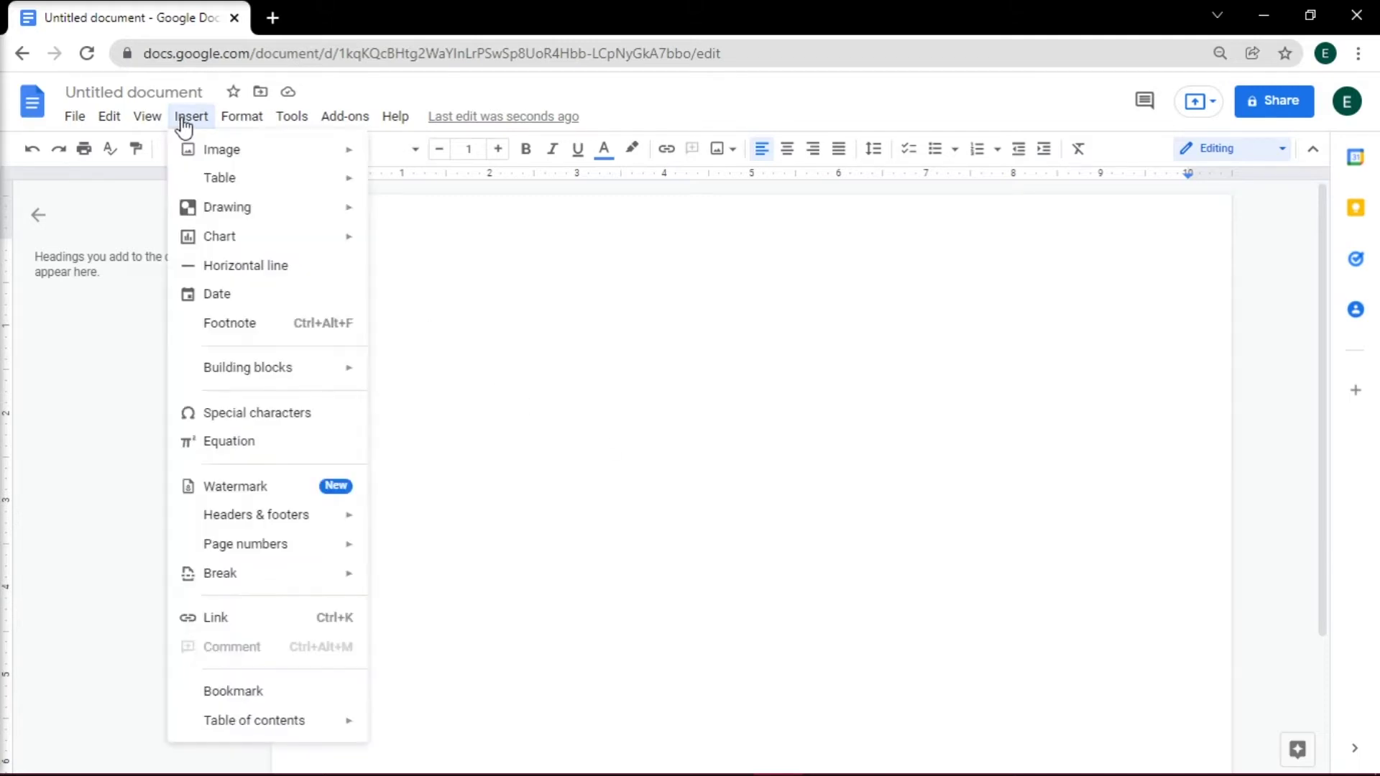
mouse_move(218, 181)
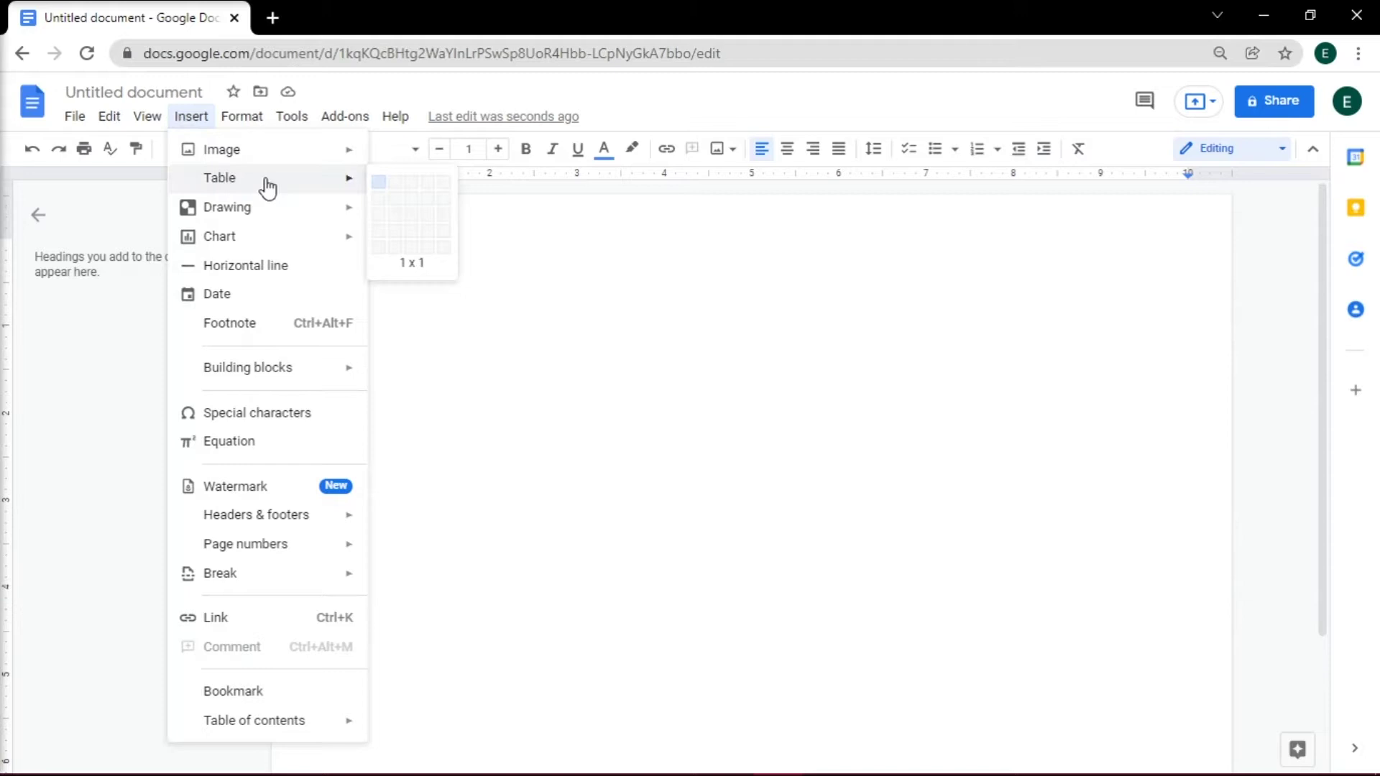
click(379, 186)
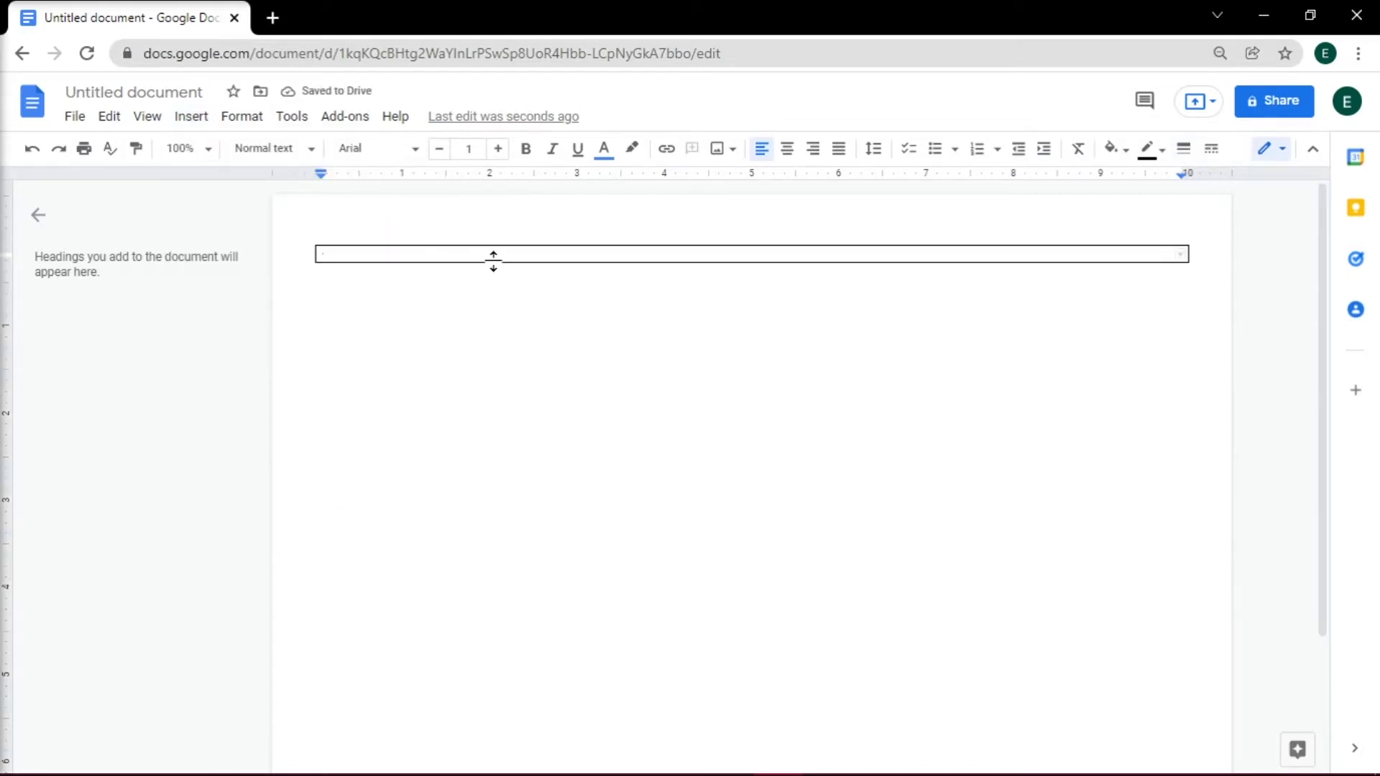
drag(493, 260, 520, 596)
scroll(521, 597, down, 2)
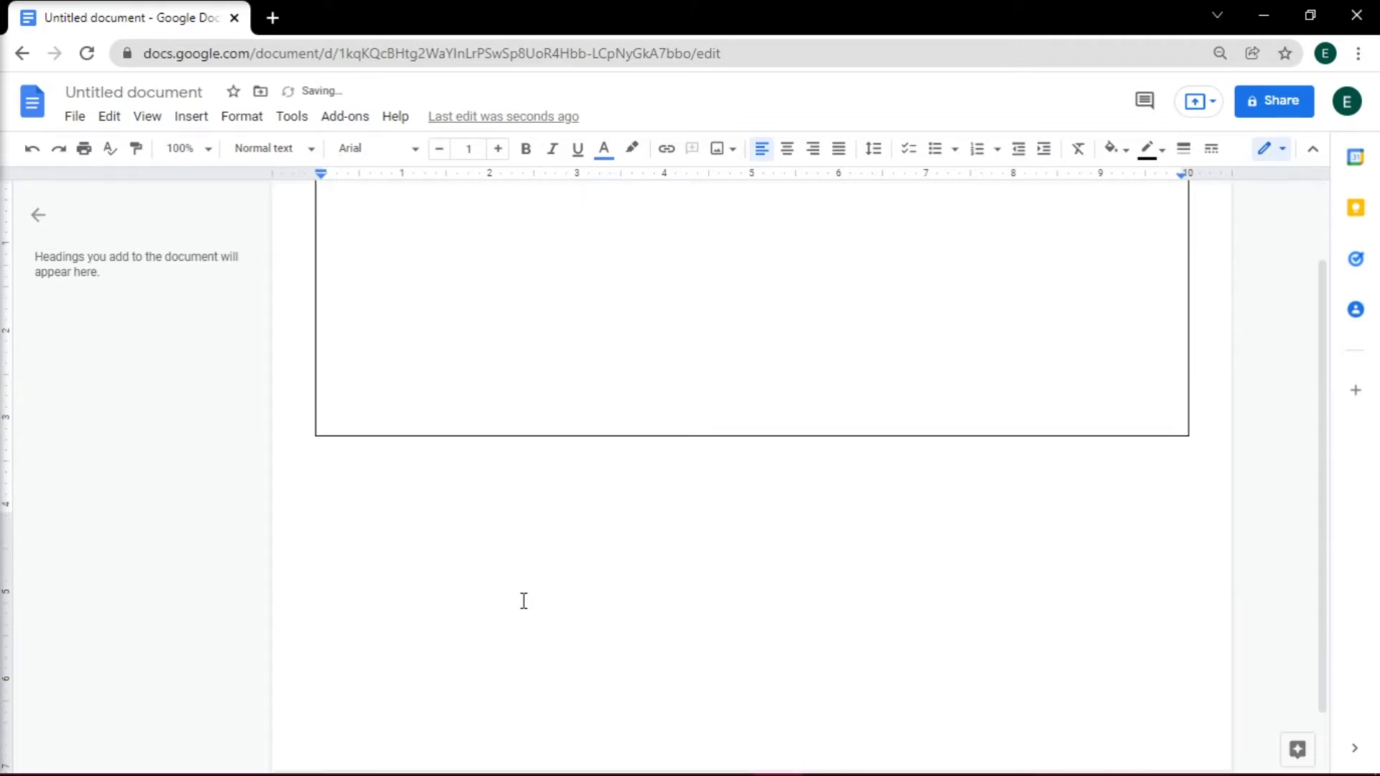
drag(542, 429, 512, 718)
scroll(512, 718, up, 2)
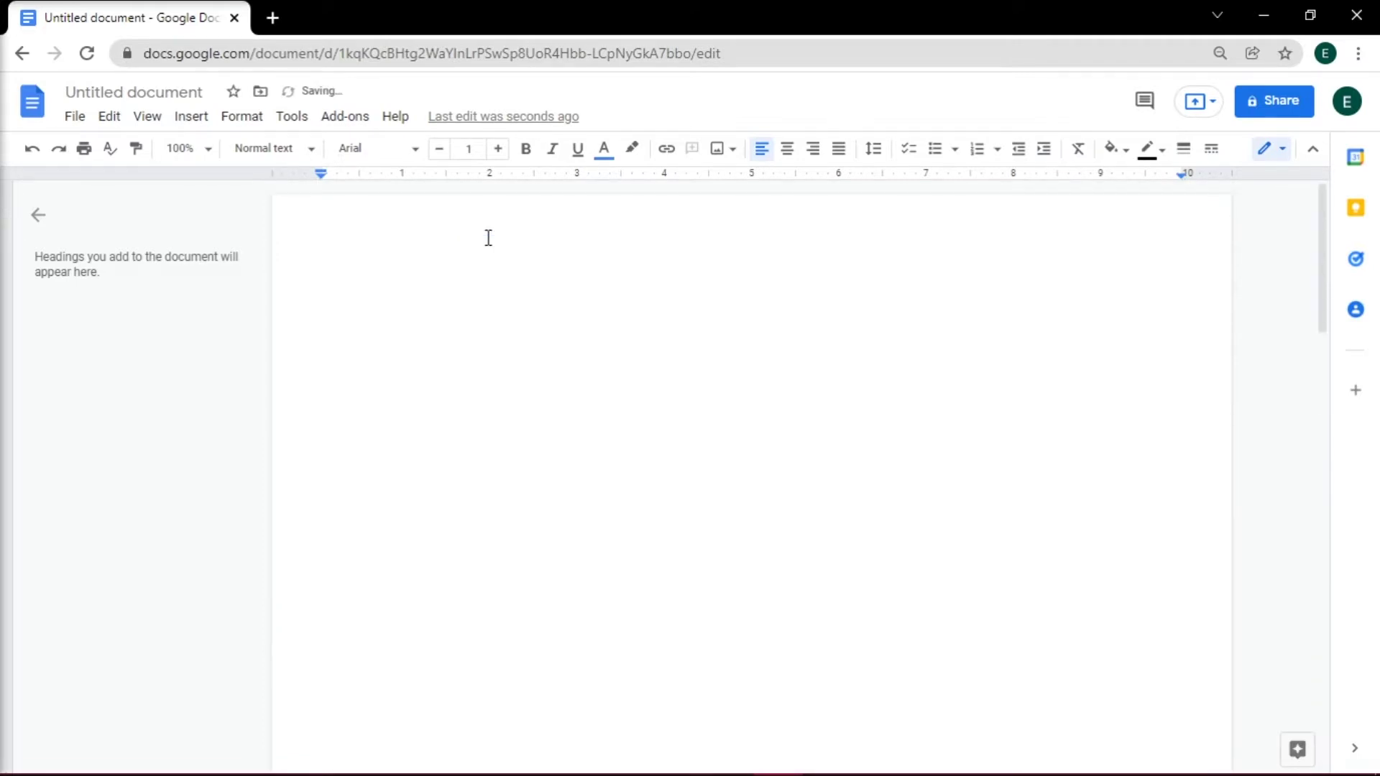
- Give the table a dark purple 4.5pt border
drag(506, 250, 637, 296)
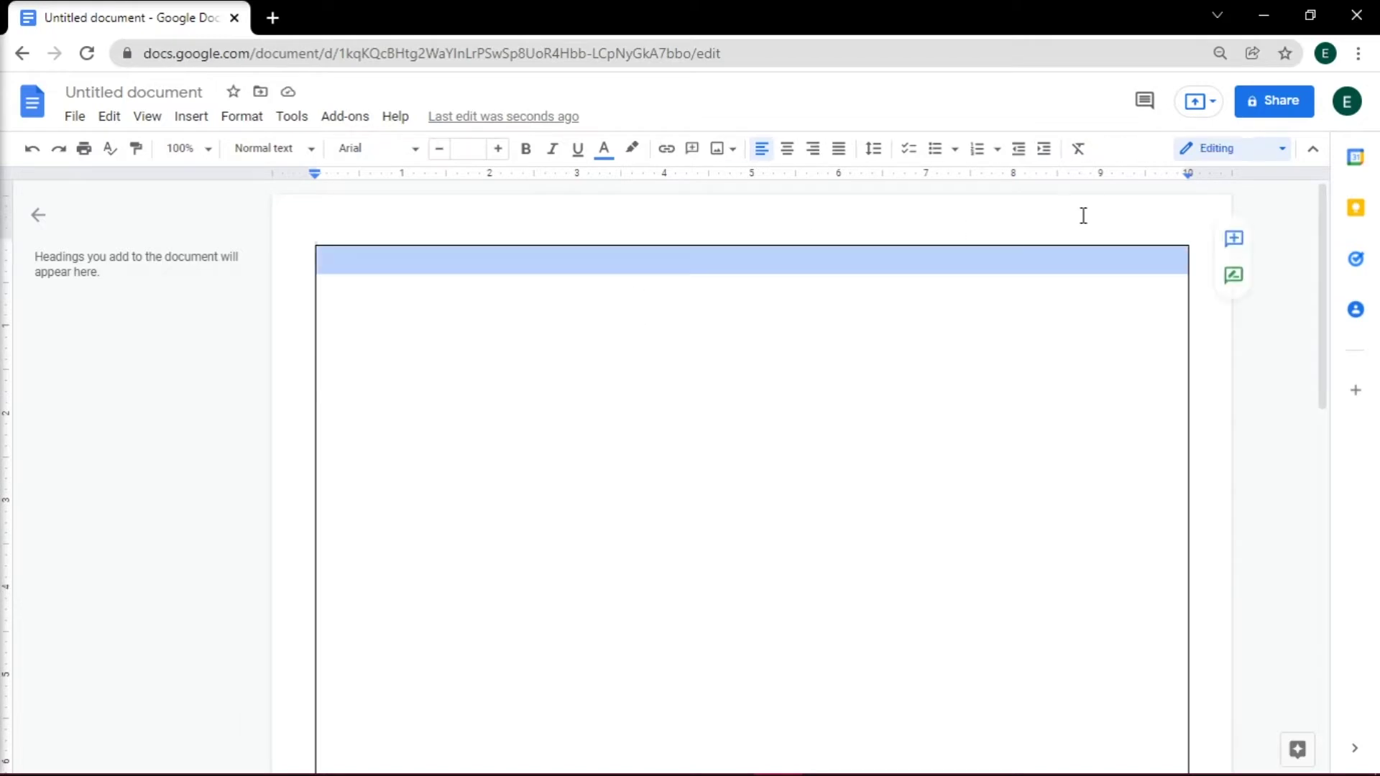
click(1149, 151)
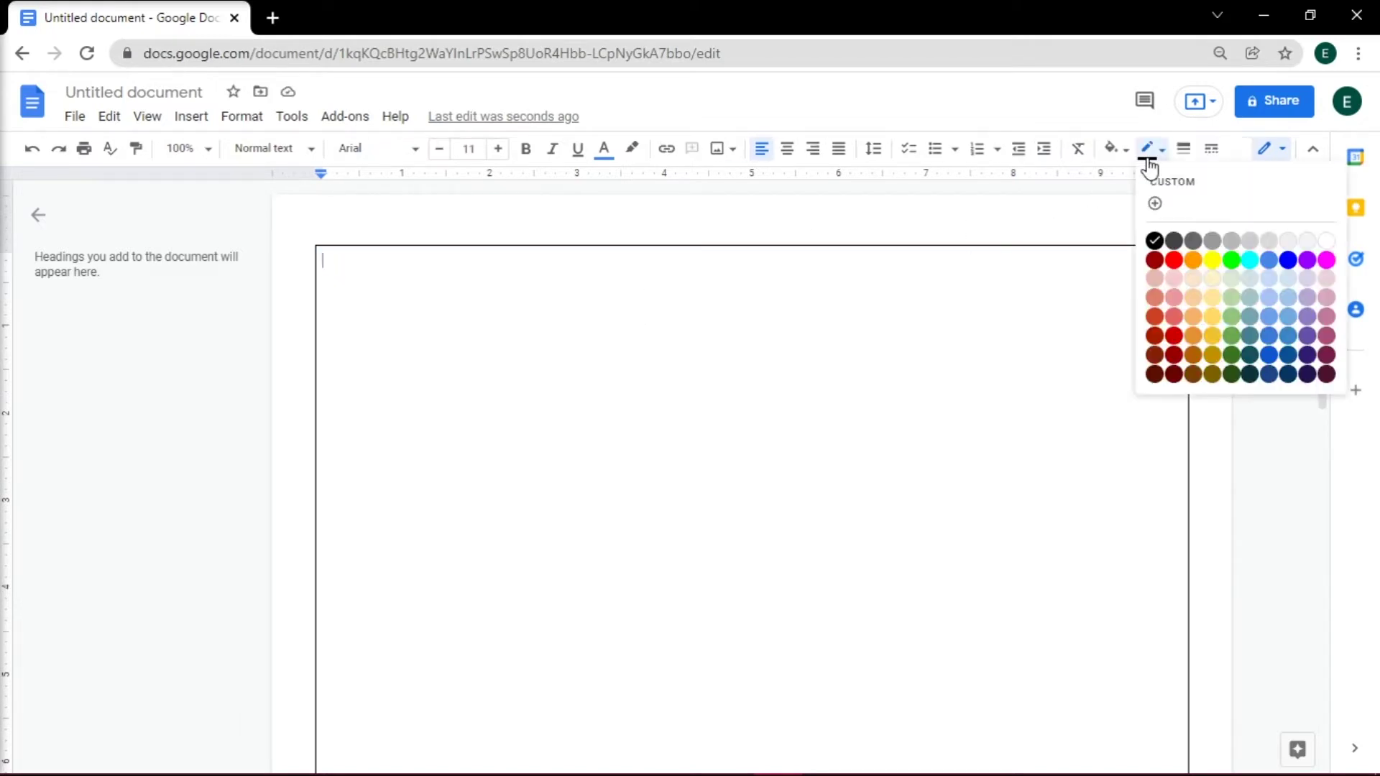
click(1307, 353)
click(1184, 149)
click(1239, 395)
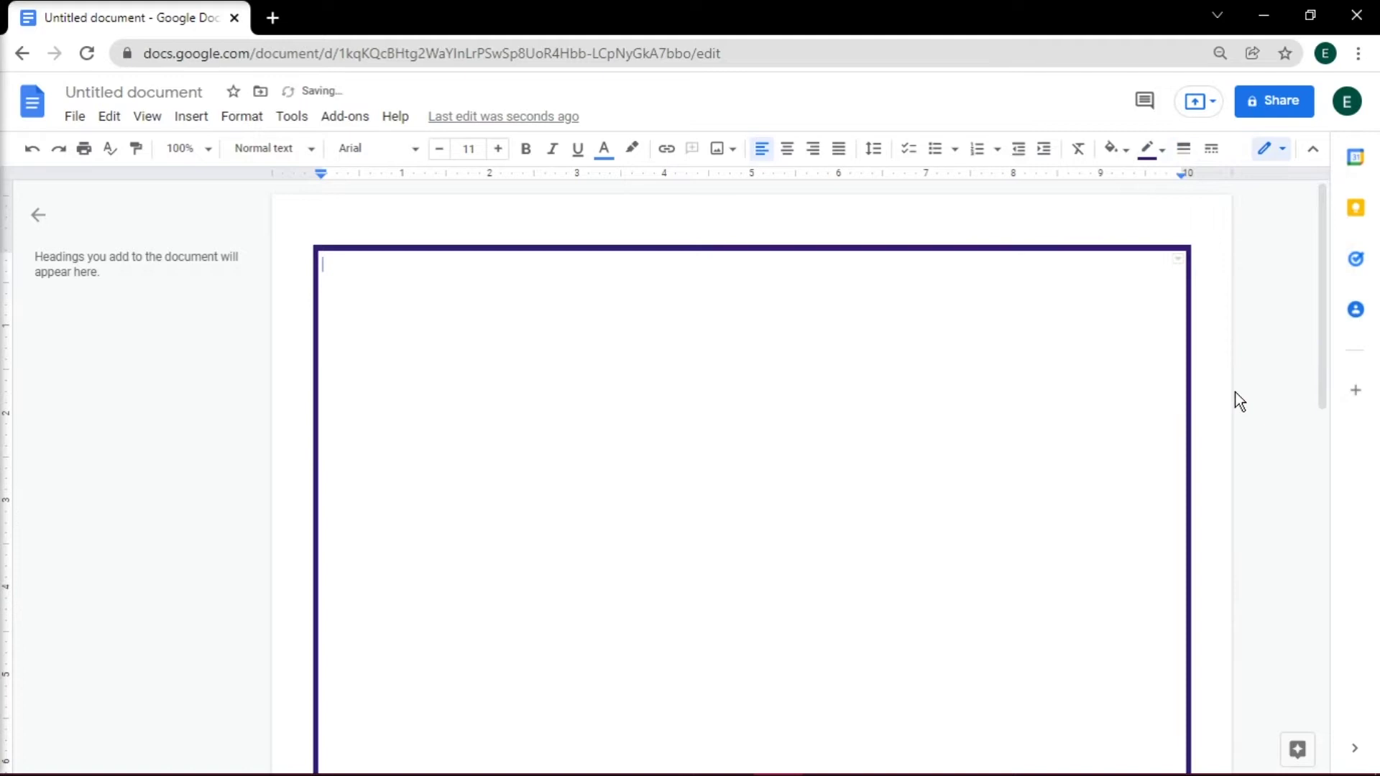
- Type a centred 'Certificate of Appreciation' line below some blank lines inside the box
click(629, 460)
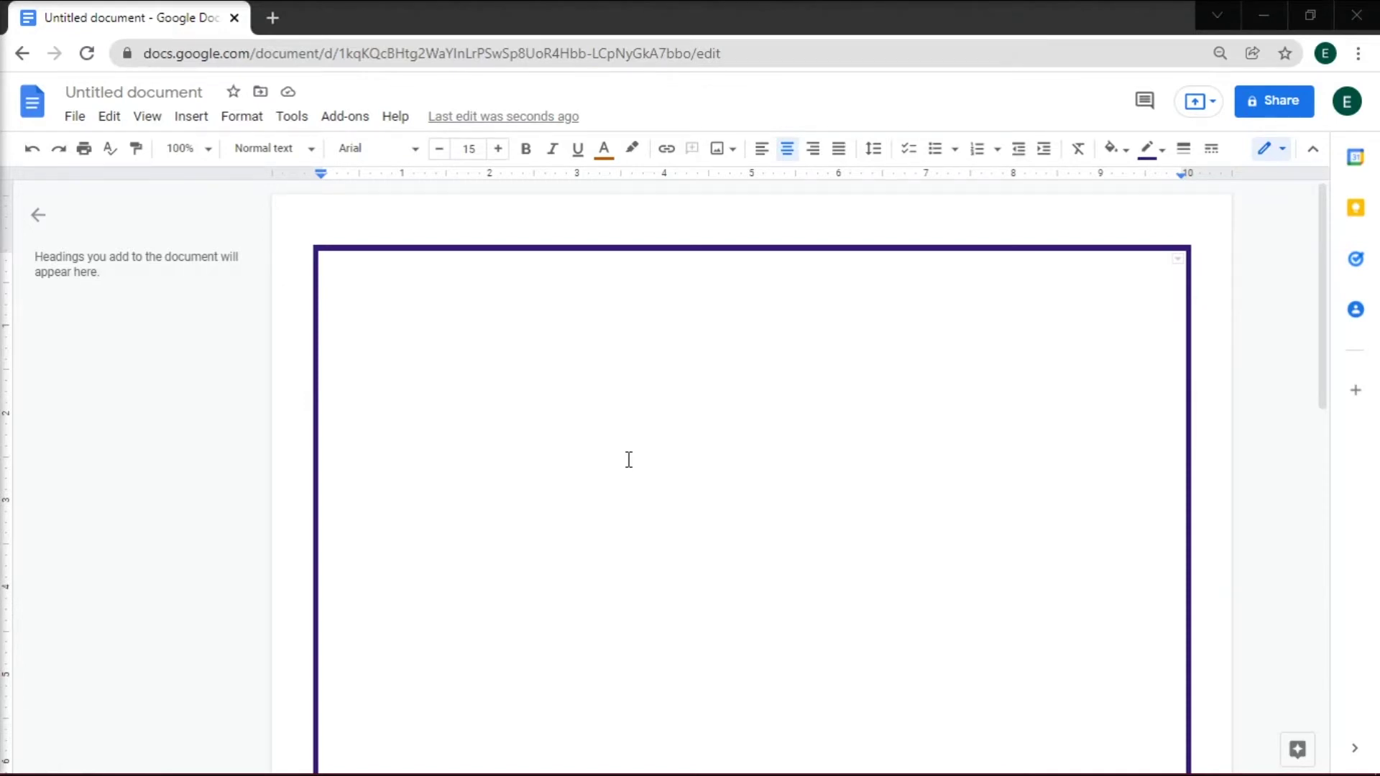
click(629, 460)
key(ctrl+shift+l)
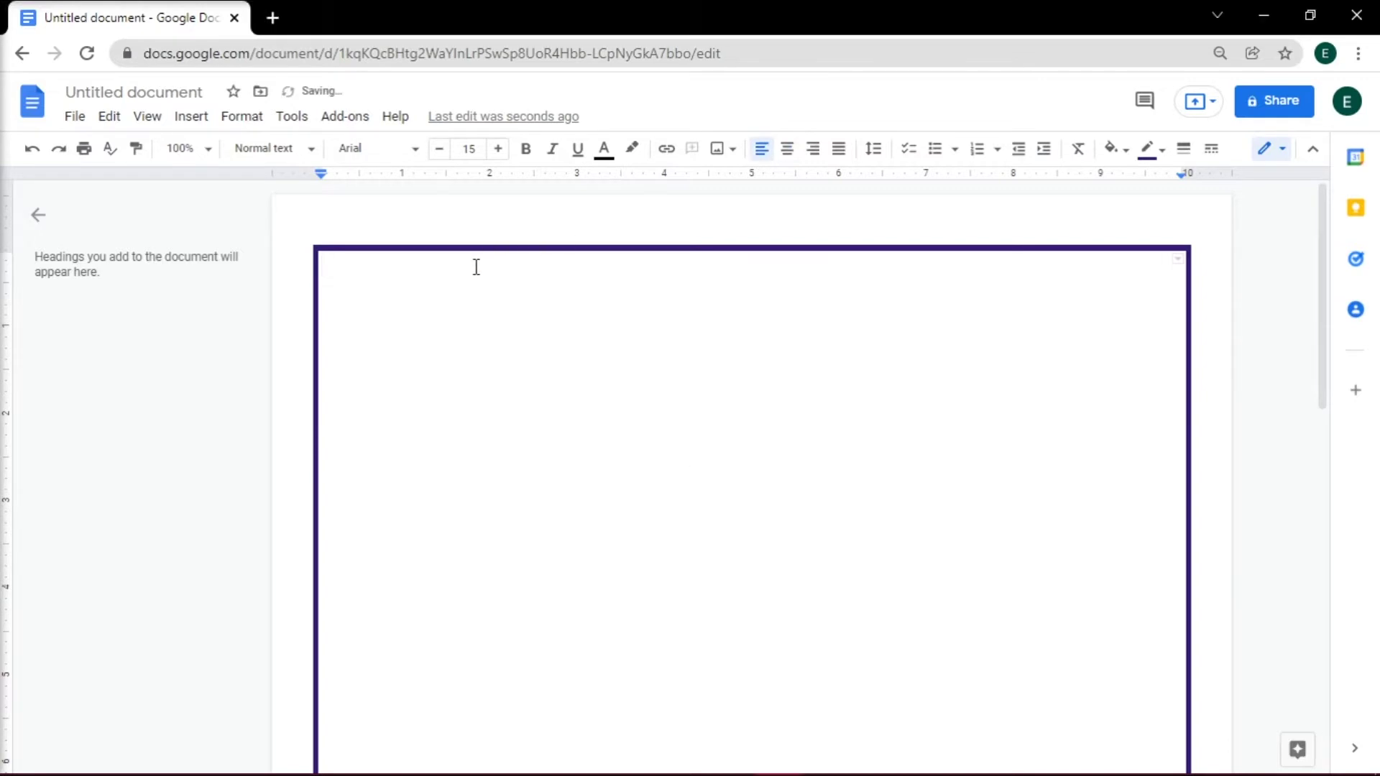
key(Return)
key(Return)
click(795, 156)
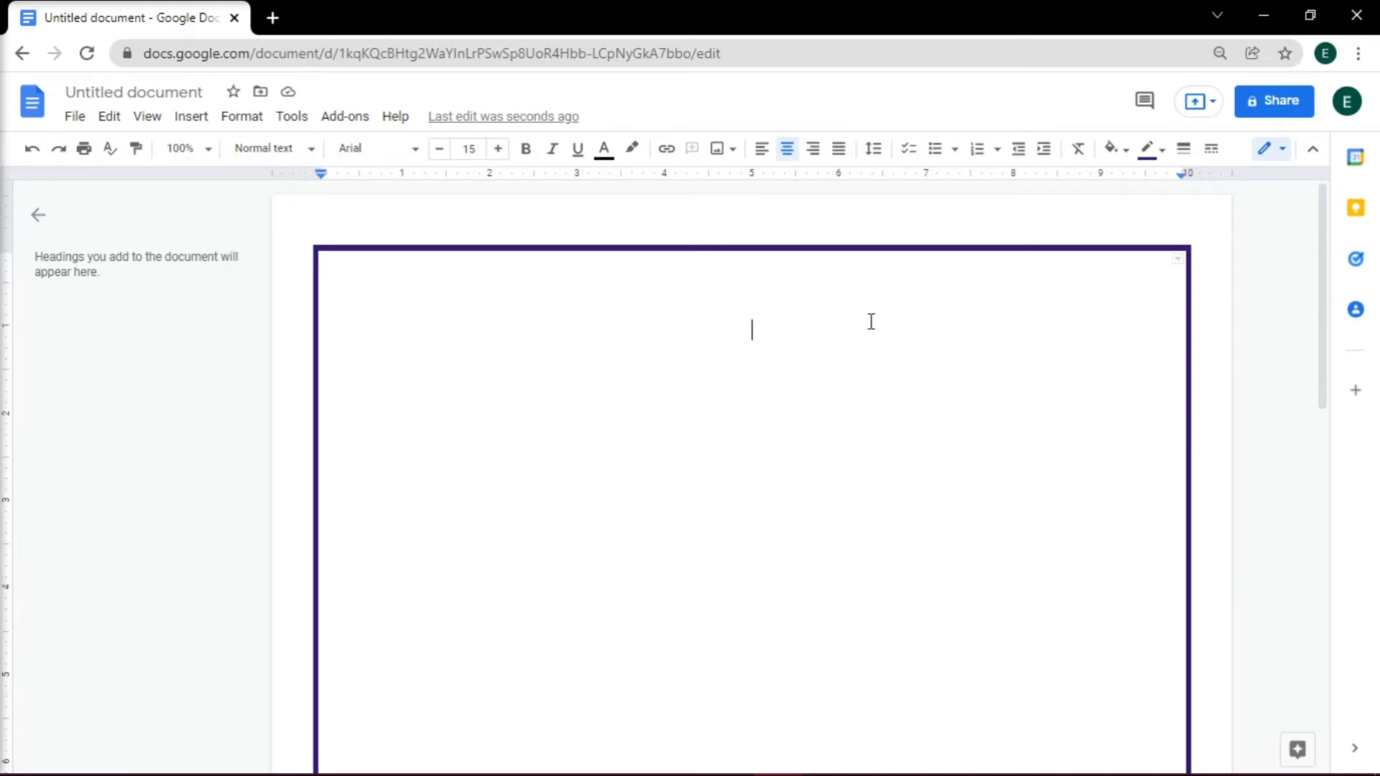
text(Certificate of)
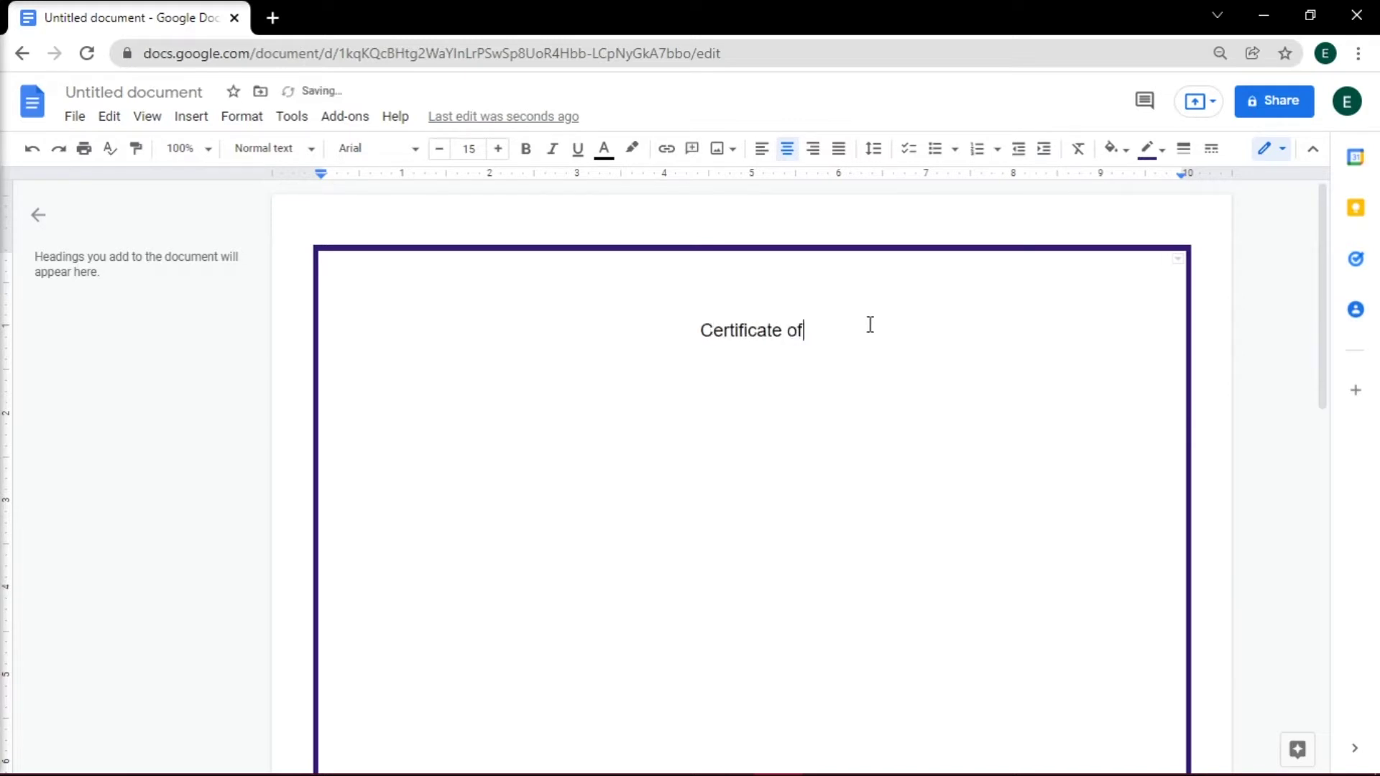
text( Appreciation)
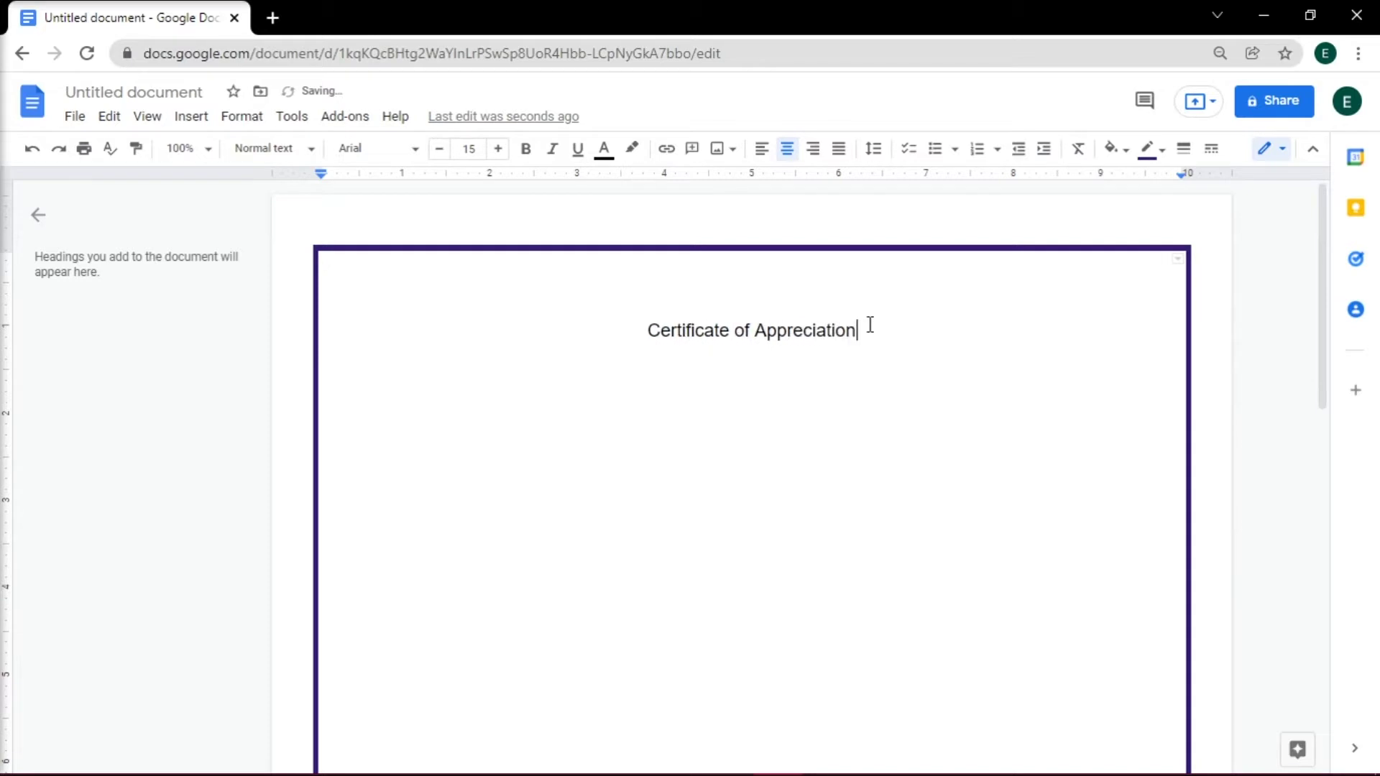
- Enlarge the title to font size 27
shift+click(648, 316)
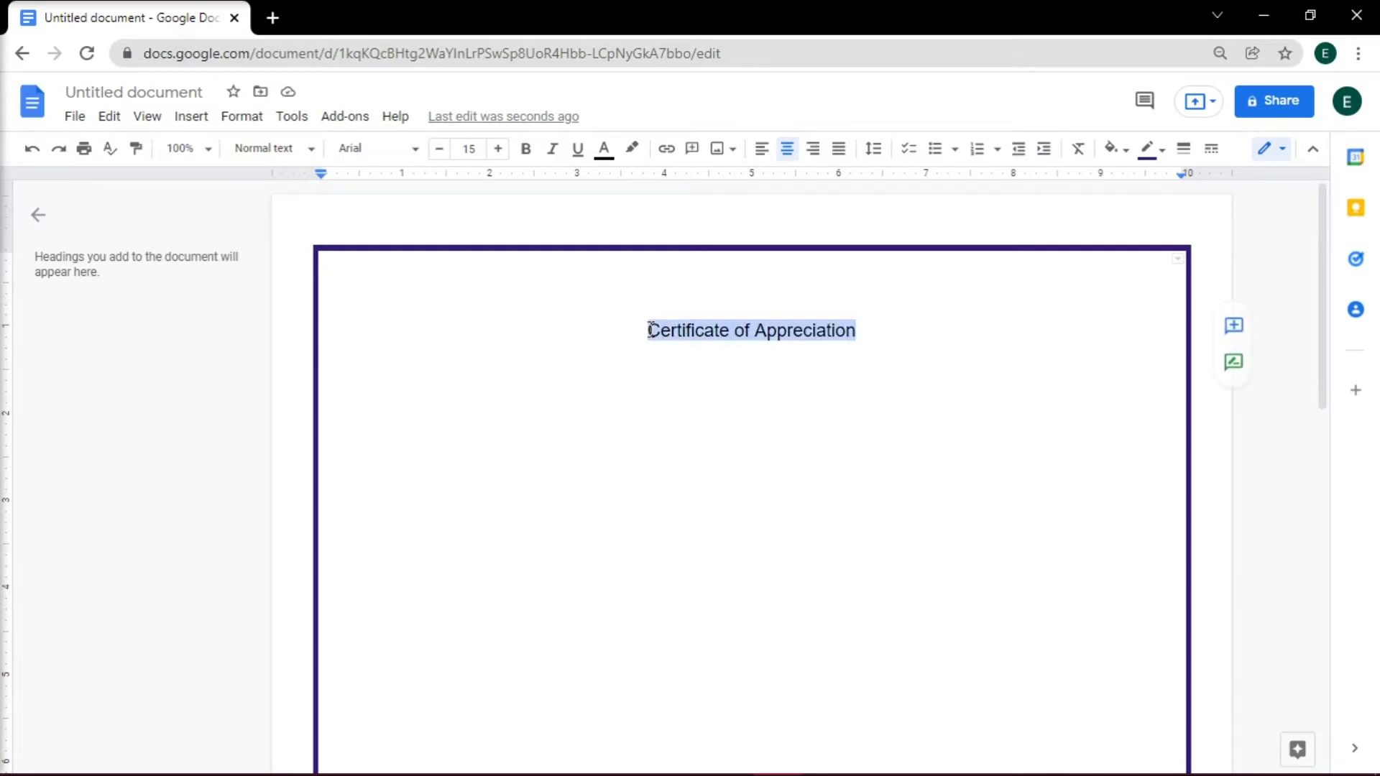
click(498, 149)
click(497, 149)
click(497, 149)
triple_click(497, 149)
triple_click(497, 149)
triple_click(497, 148)
- Add the Cinzel fonts to the font list and set the title in bold Cinzel
click(394, 151)
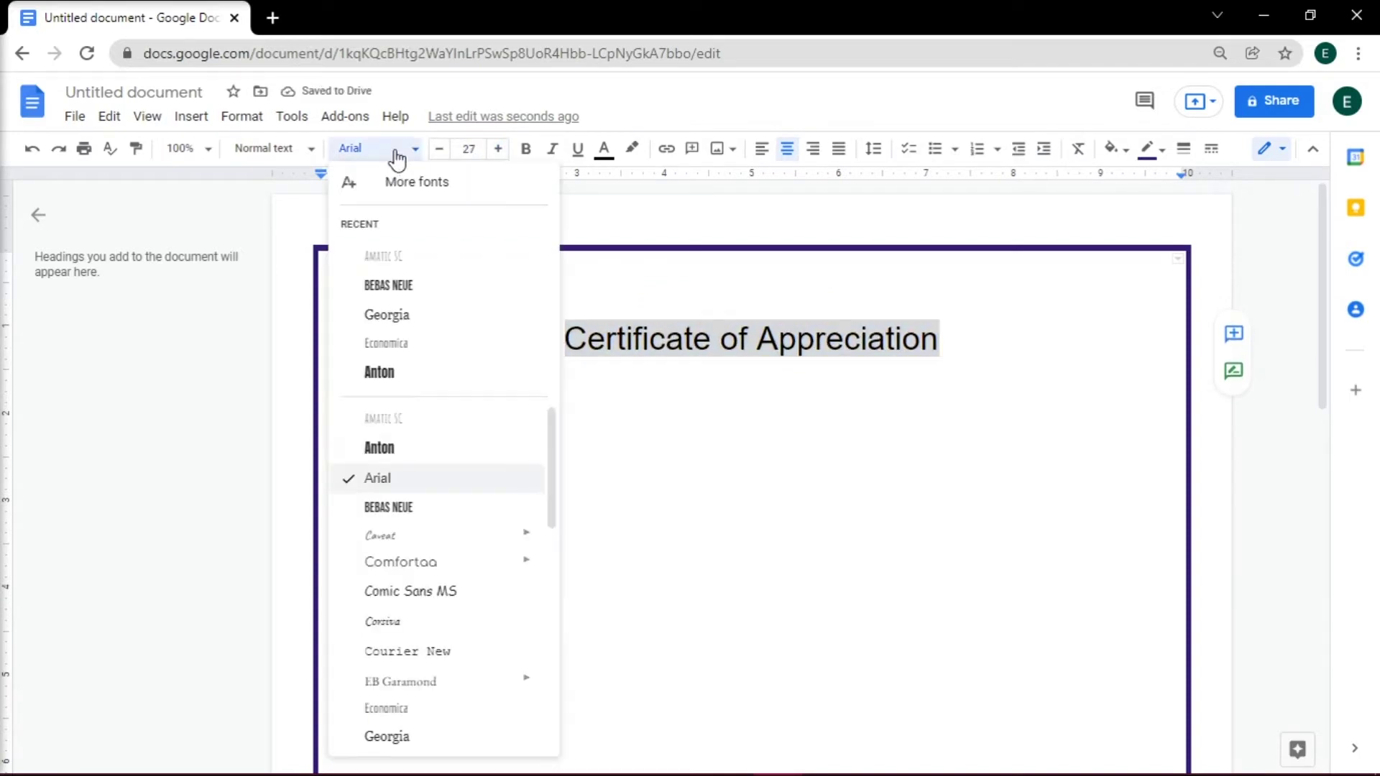
click(499, 185)
click(400, 209)
text(cinzel)
click(402, 268)
click(468, 317)
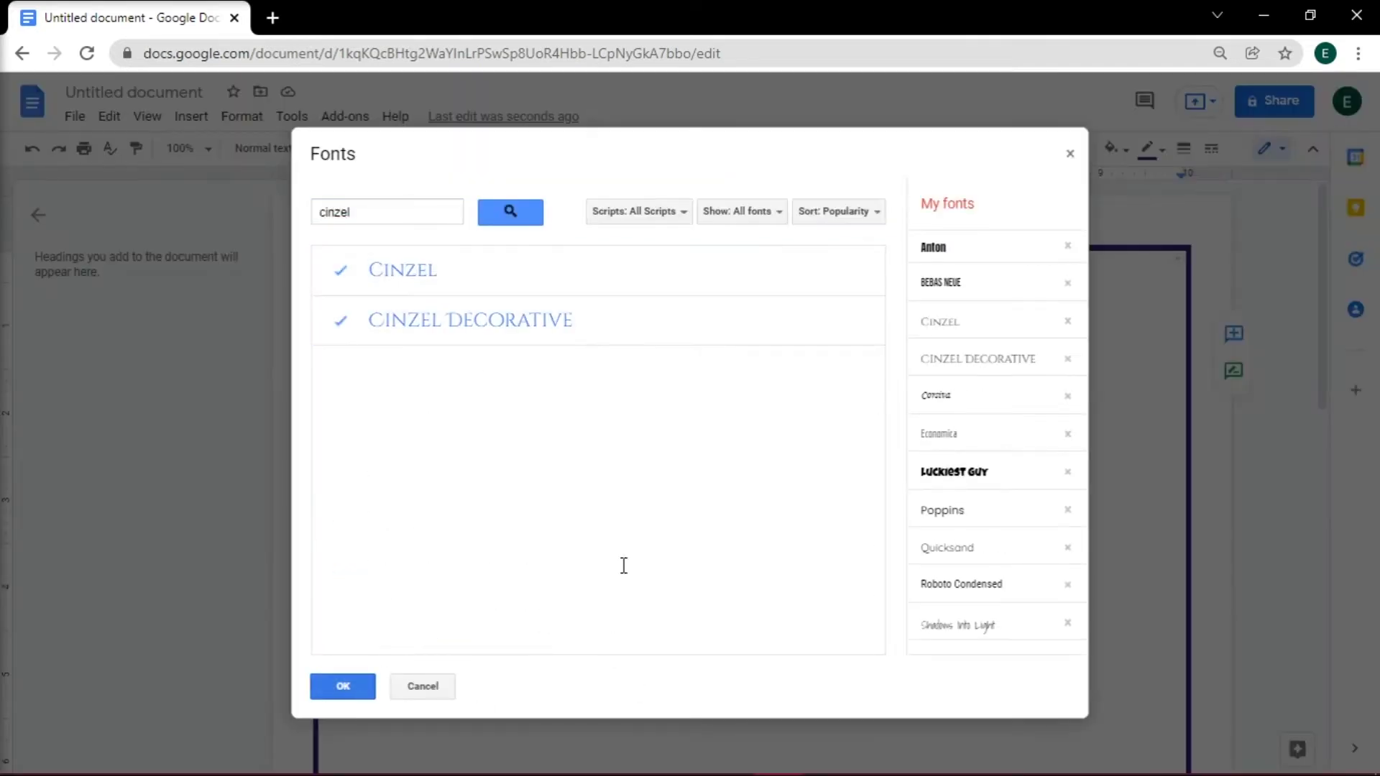
click(342, 684)
click(472, 588)
click(377, 148)
click(440, 561)
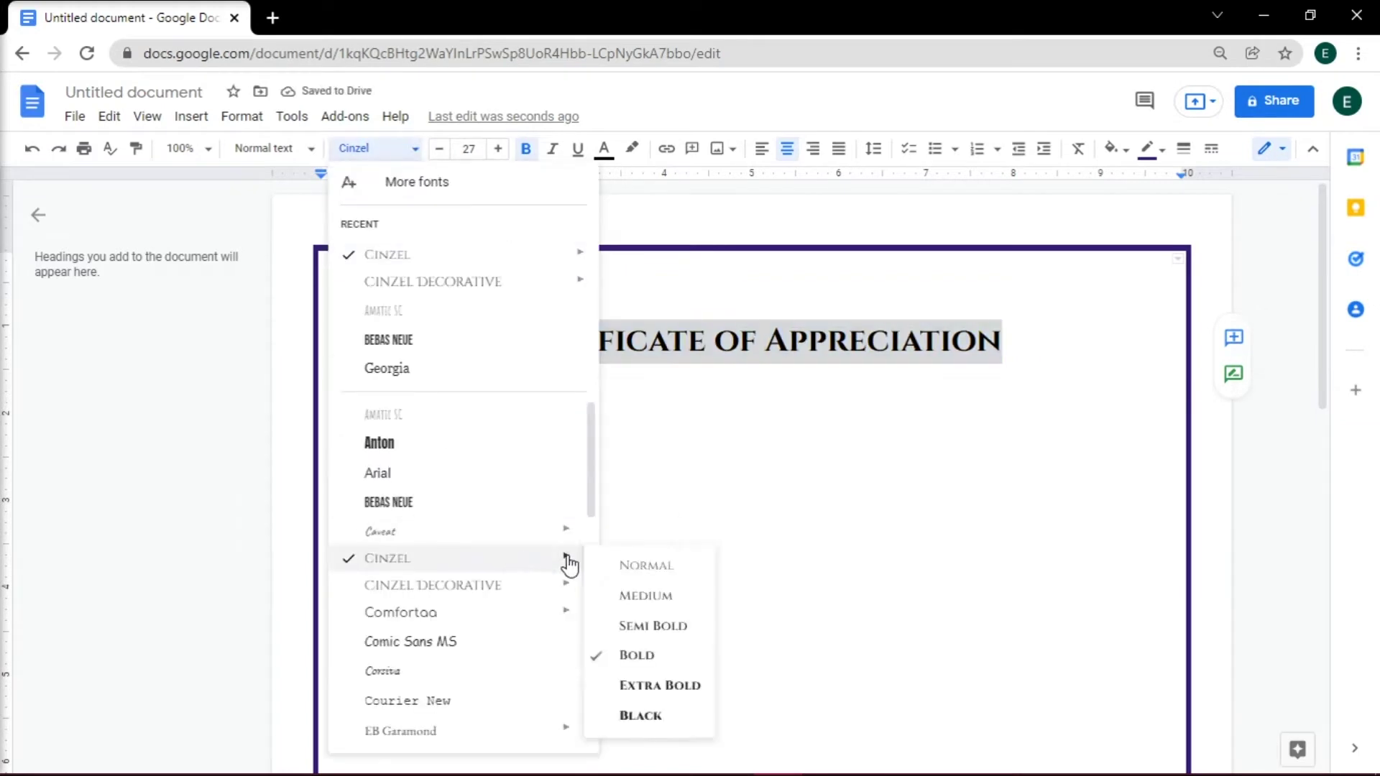
click(1016, 357)
- Colour the title orange-brown
drag(1017, 357, 505, 341)
click(604, 148)
click(628, 237)
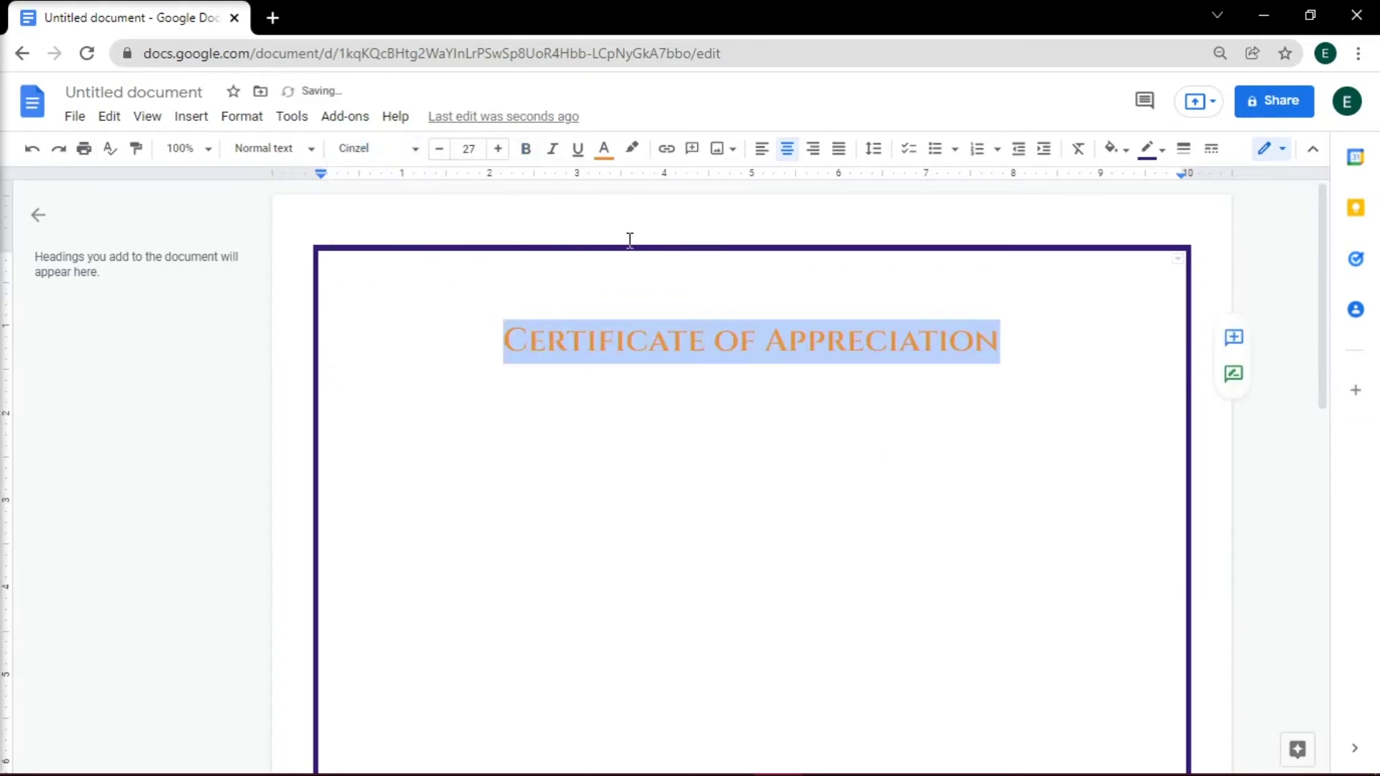
click(1015, 367)
click(1016, 339)
- Add a black Bebas Neue line reading 'HILTON HIGH SCHOOL AWARDS' under the title
key(Return)
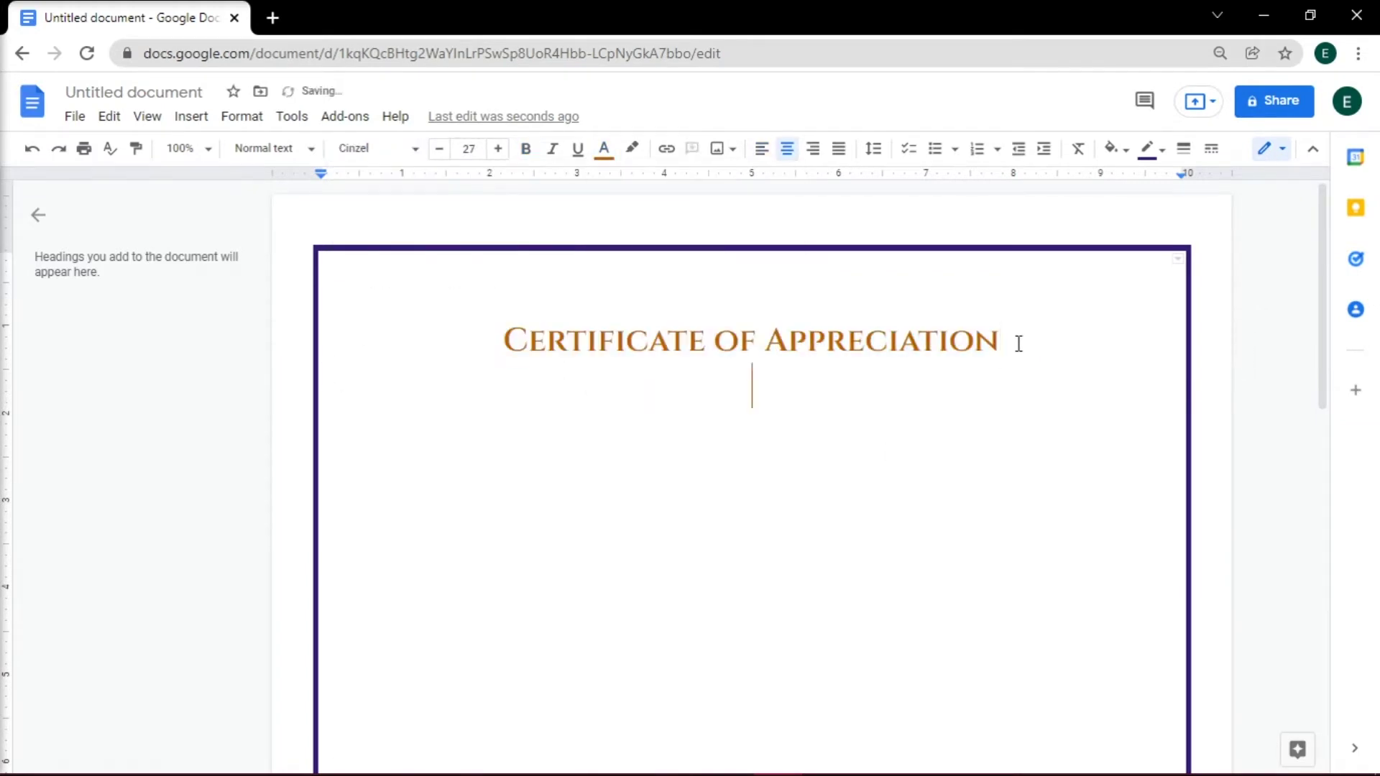
click(603, 148)
click(630, 244)
click(414, 150)
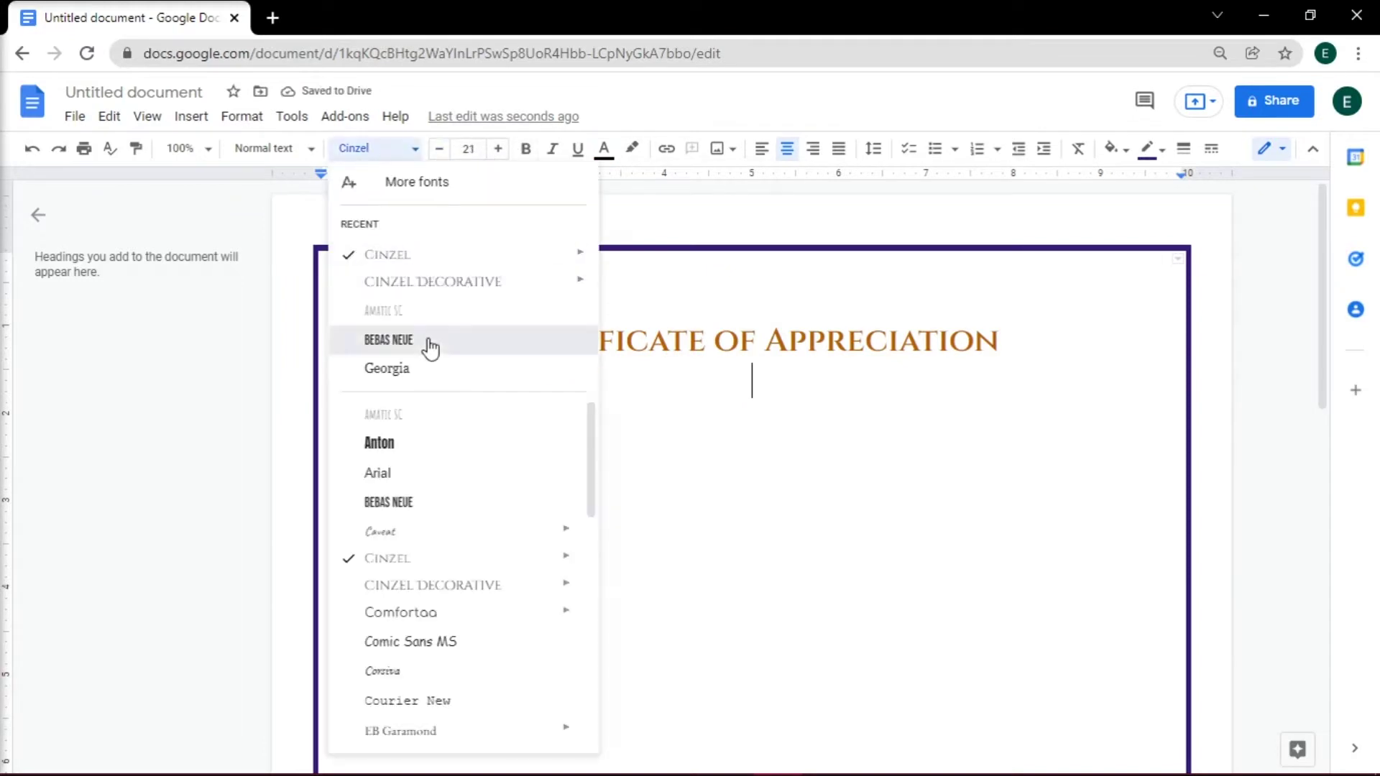
click(428, 342)
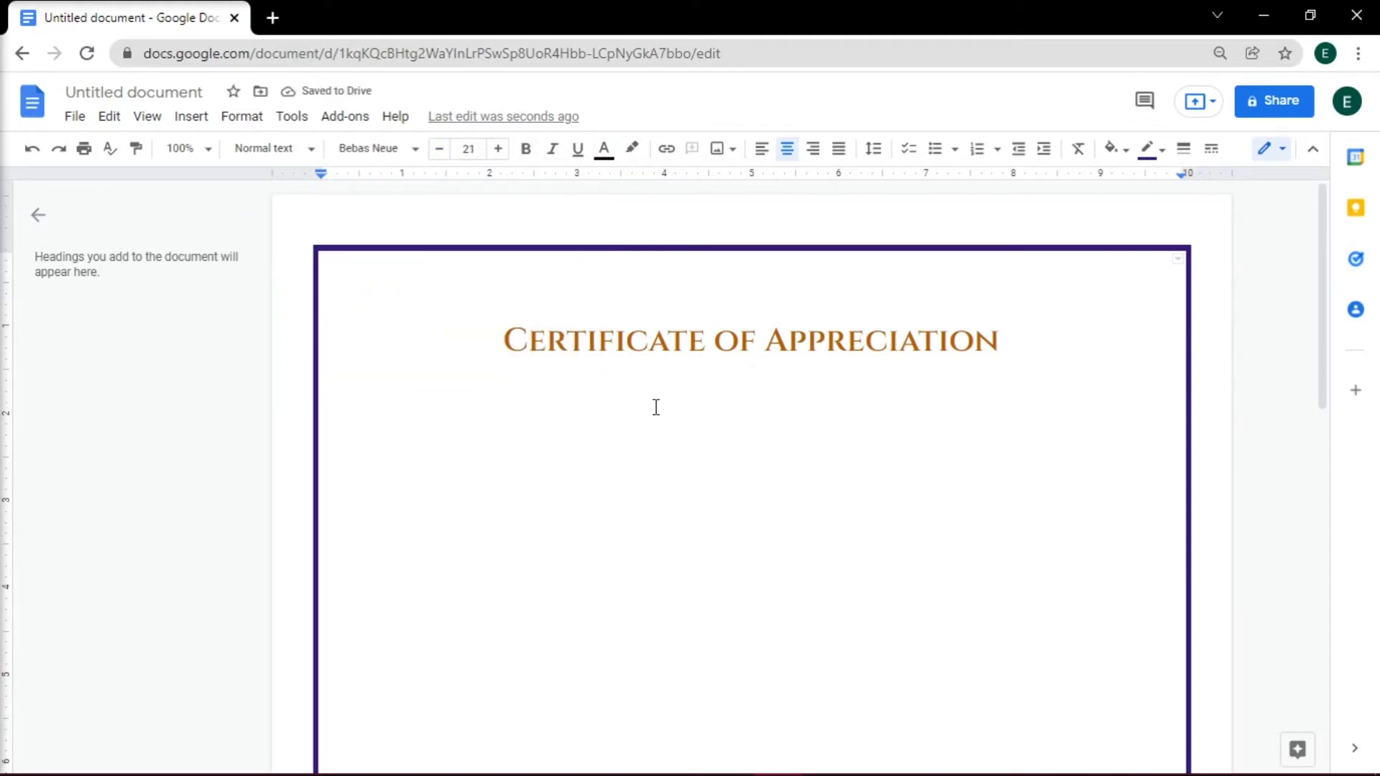
text(HIL)
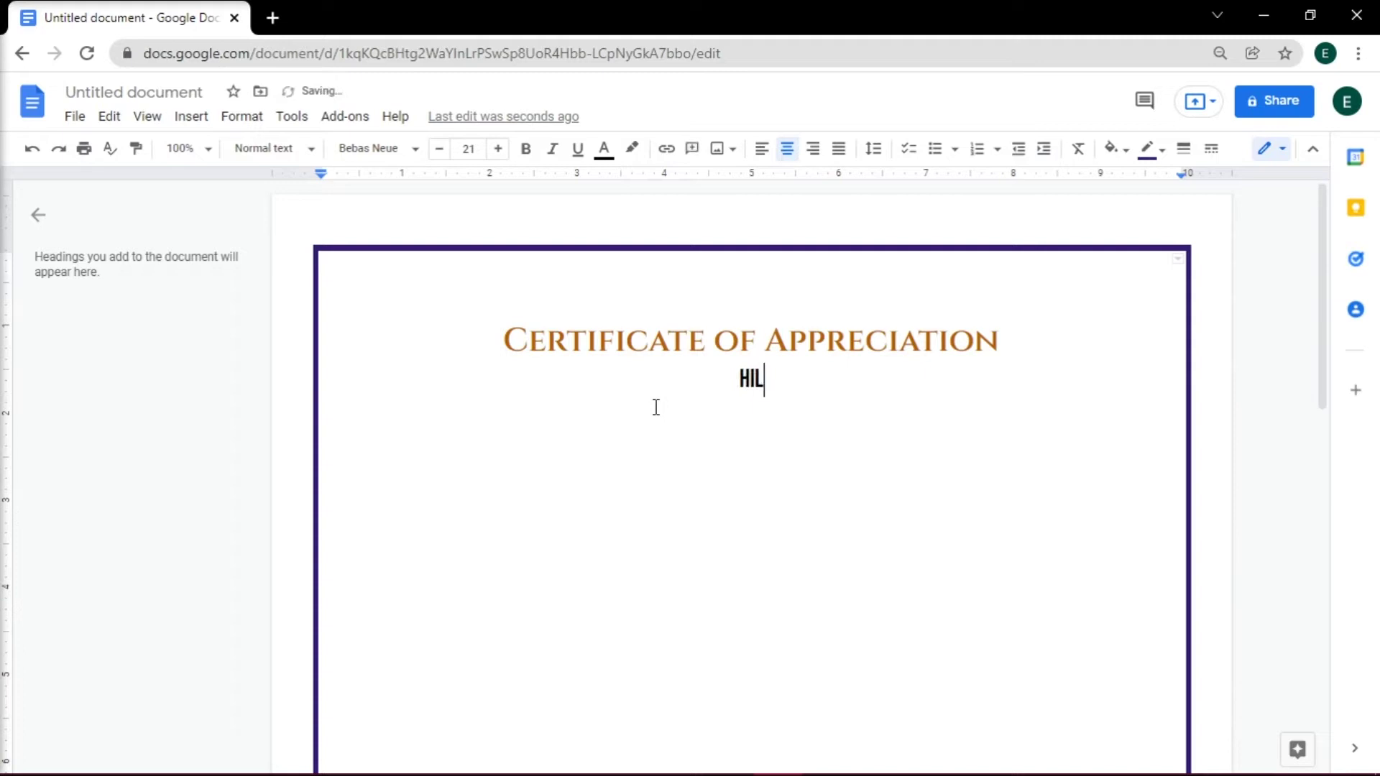
text(TON )
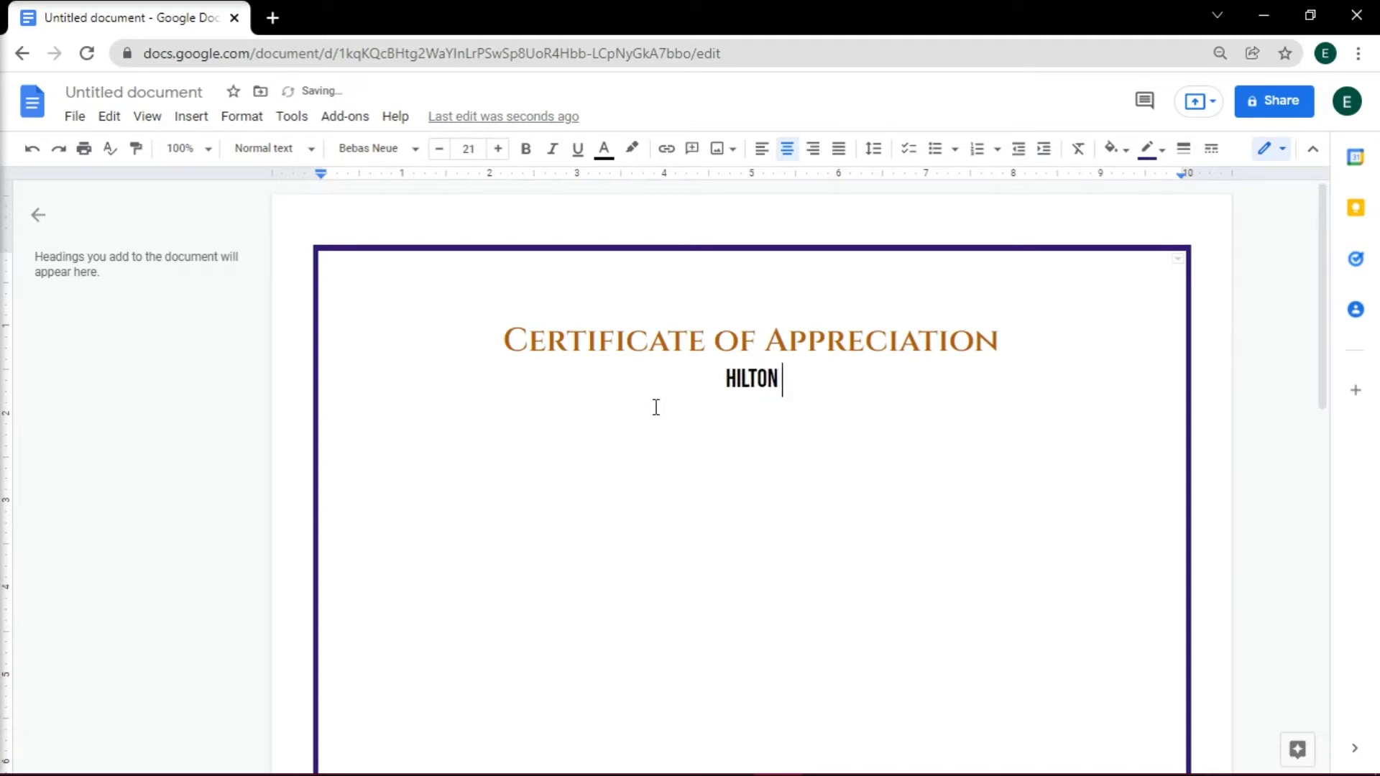
text(HIGH )
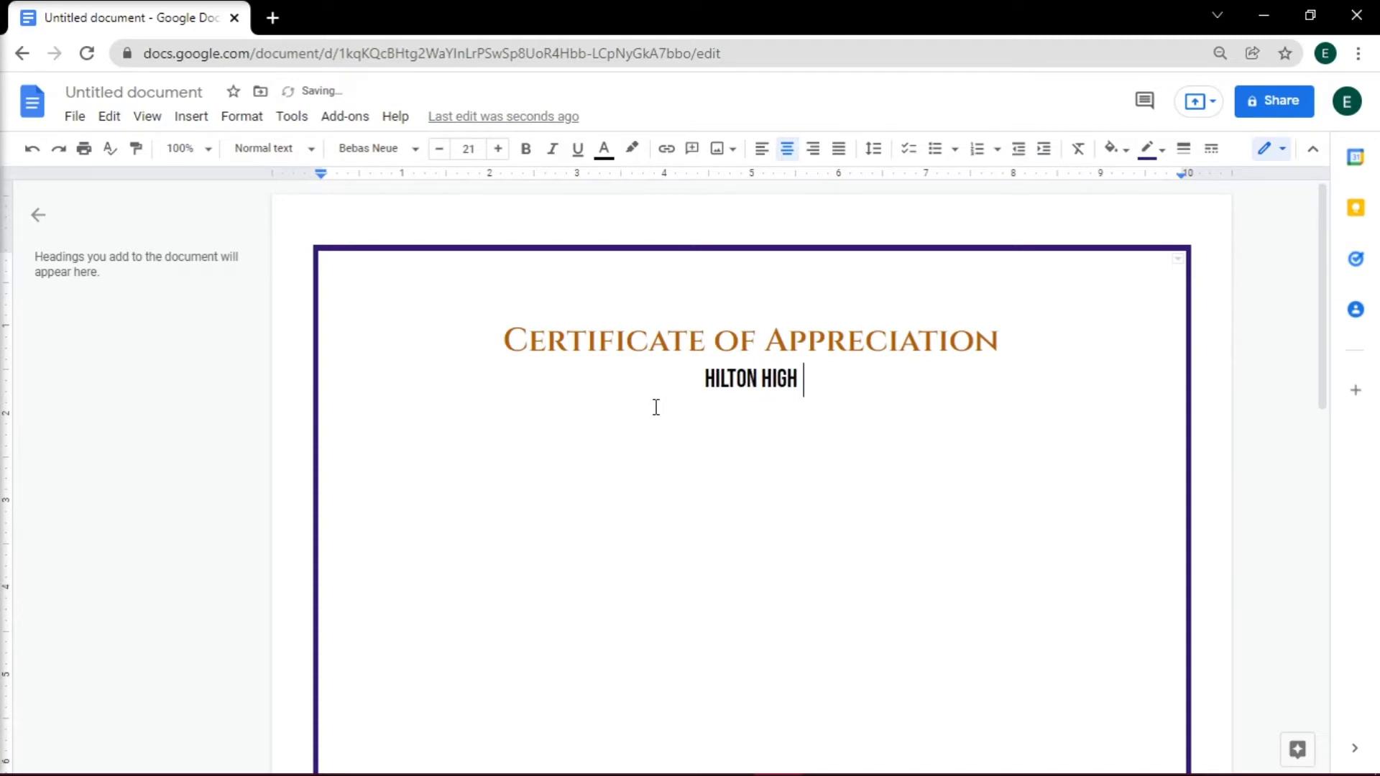
text(SCHOOL AWARDS)
- Change the school awards line to the Georgia font
drag(639, 392, 873, 392)
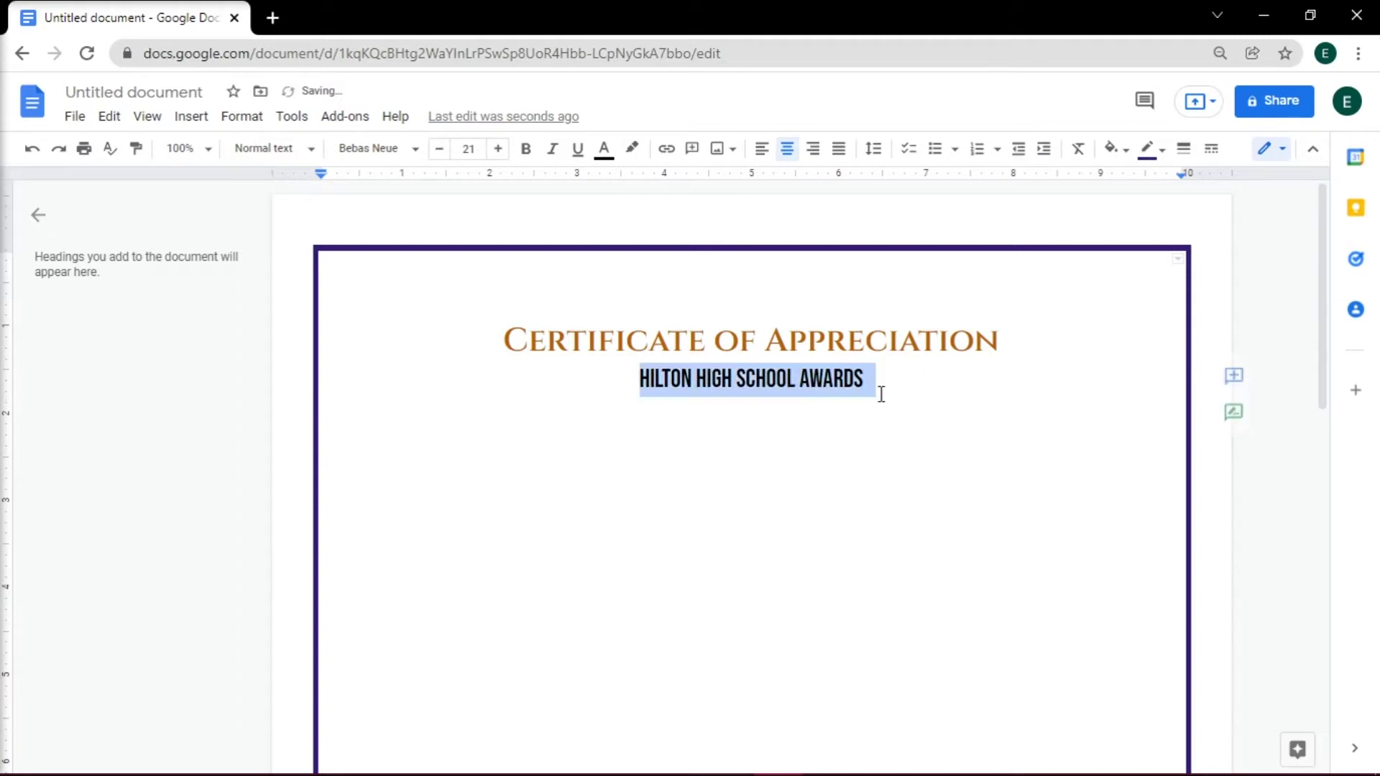
click(373, 148)
click(386, 368)
click(915, 419)
- Add the recipient's name on a new line in Cinzel Decorative Black at a larger size
key(Return)
drag(862, 468, 639, 468)
click(374, 148)
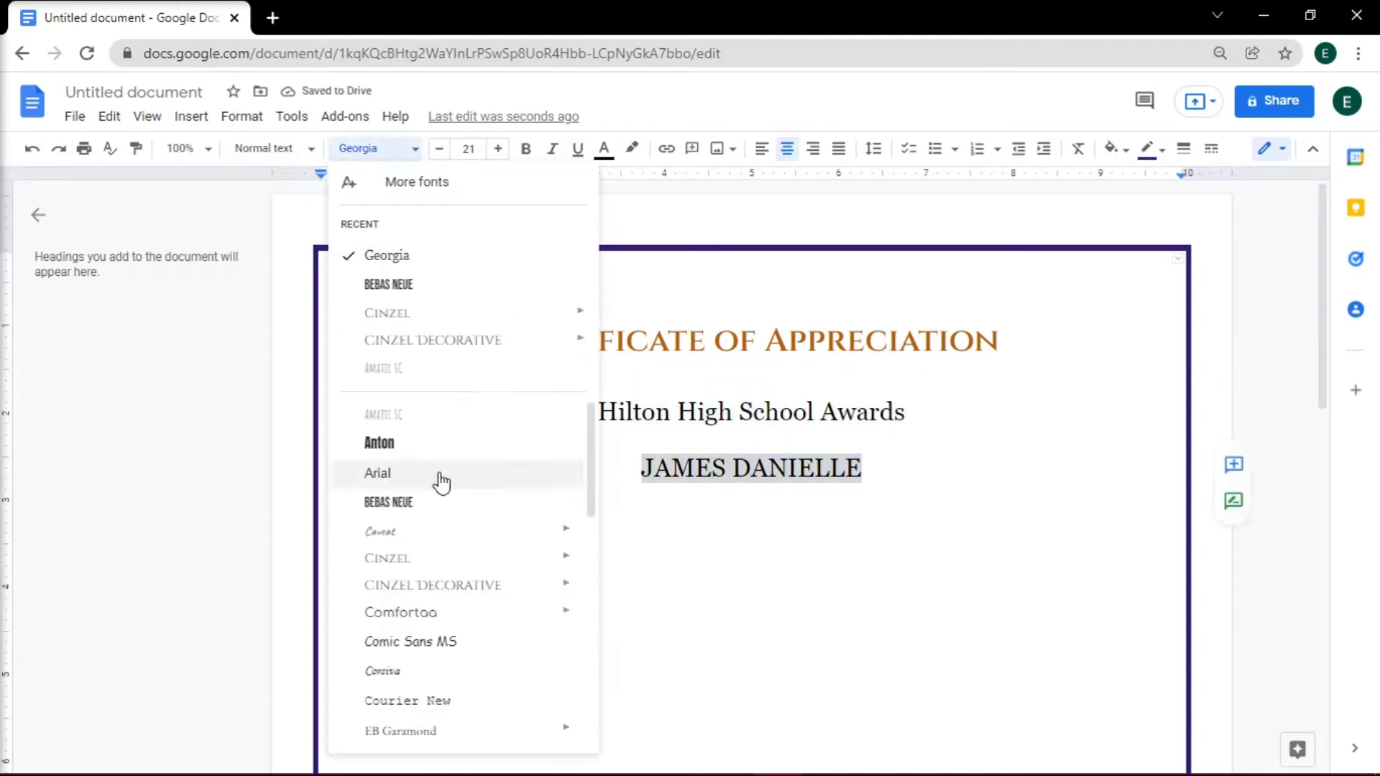
mouse_move(503, 585)
click(641, 653)
click(497, 148)
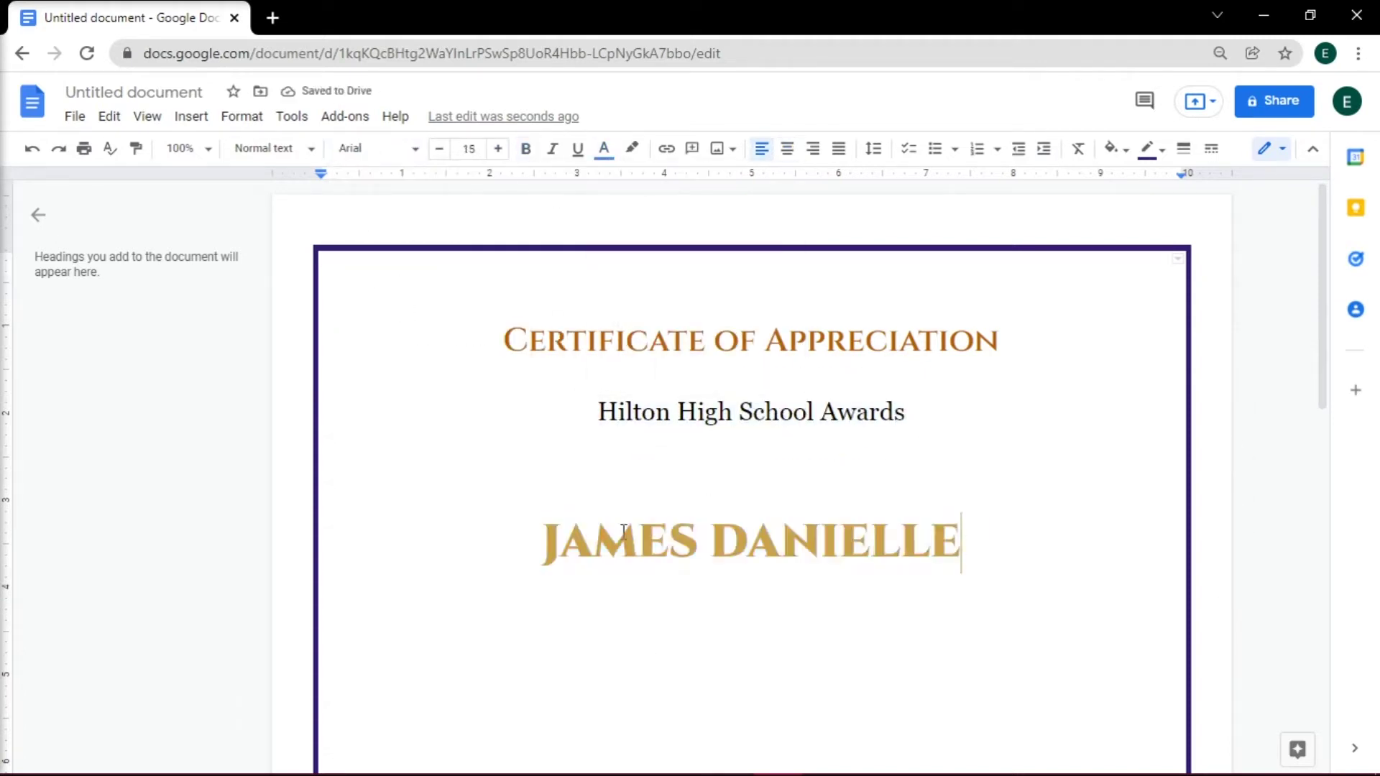
scroll(1024, 557, down, 2)
- Add a black Montserrat line 'For imparting valuable insights during the 32nd Commencement Ceremony'
key(Return)
click(374, 148)
text(MONTE)
click(342, 712)
click(605, 148)
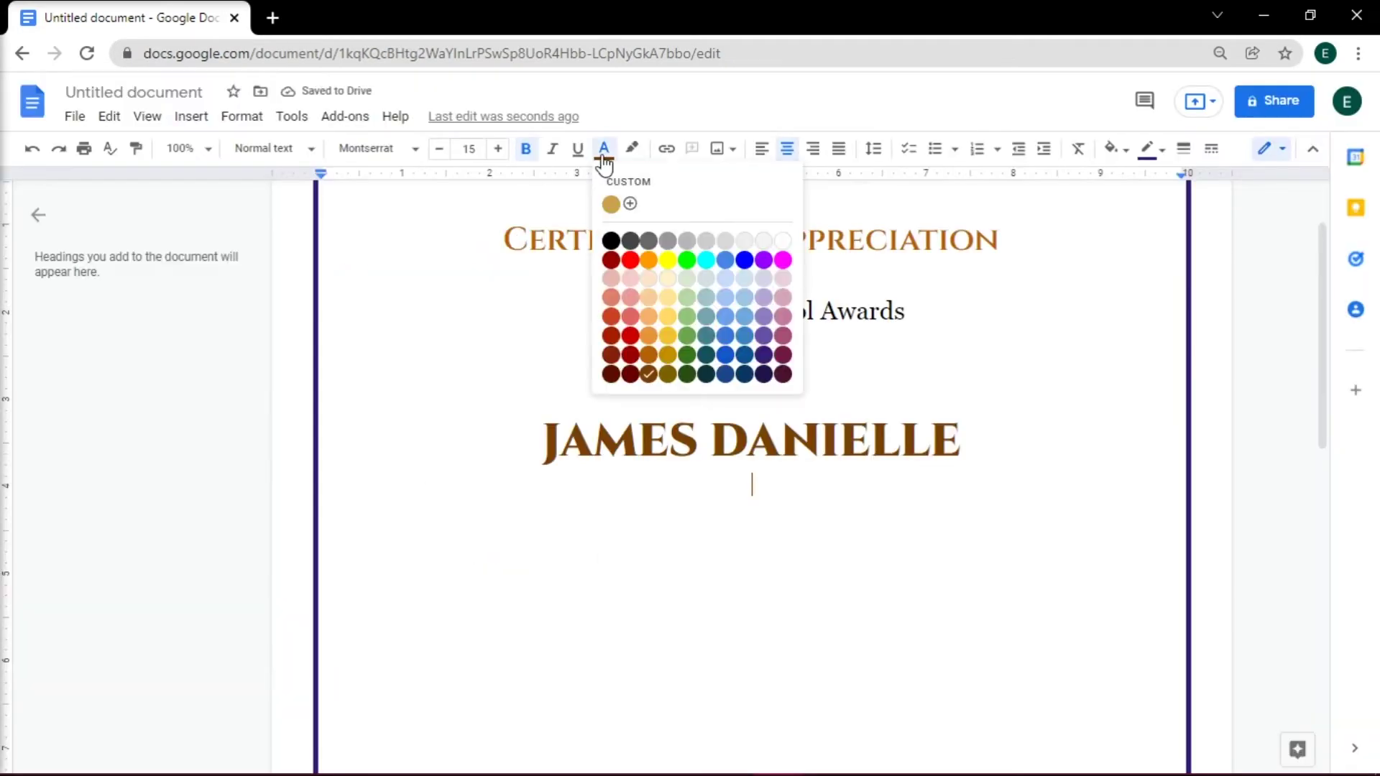
click(609, 237)
text(For imparting valuable insights during the 32nd Commencement Ceremony)
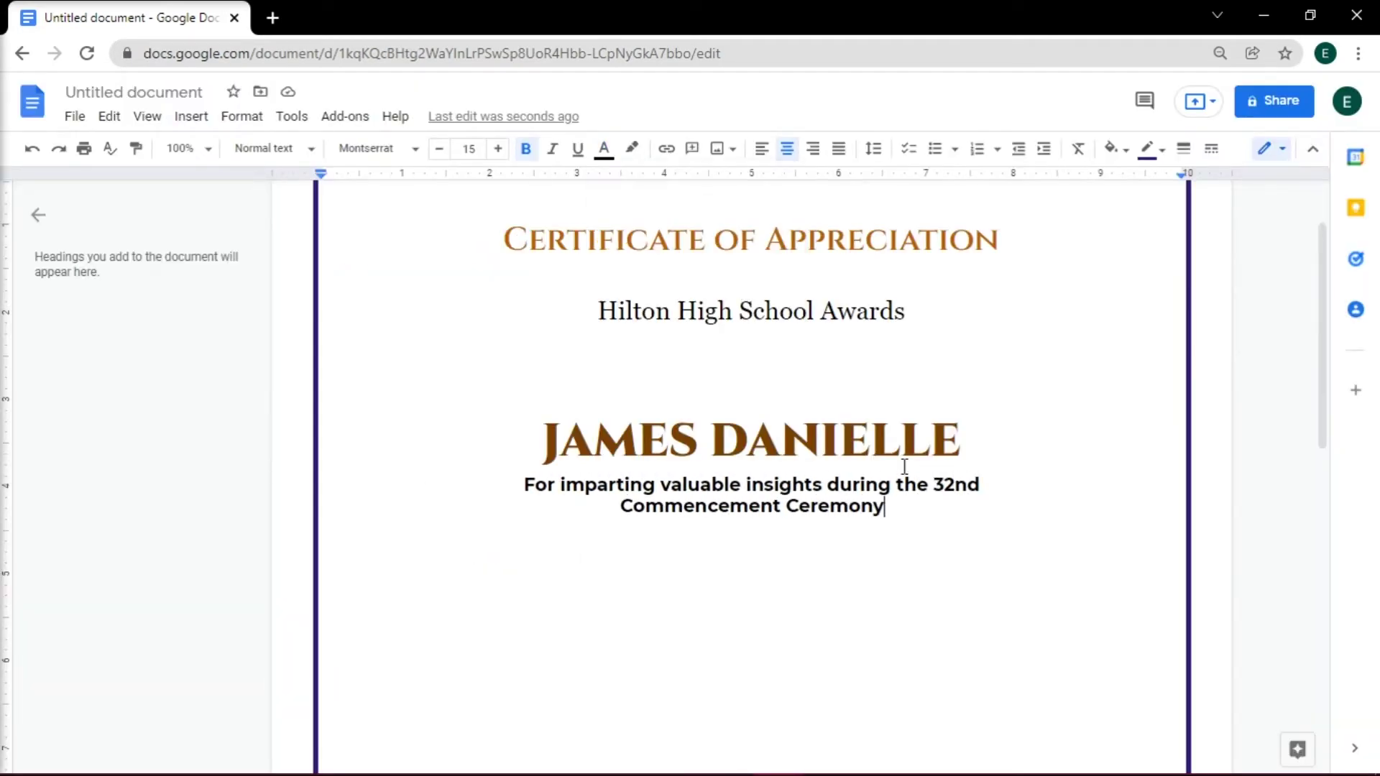
- Make the recipient's name line larger still
triple_click(751, 439)
click(498, 148)
scroll(752, 432, up, 1)
click(773, 610)
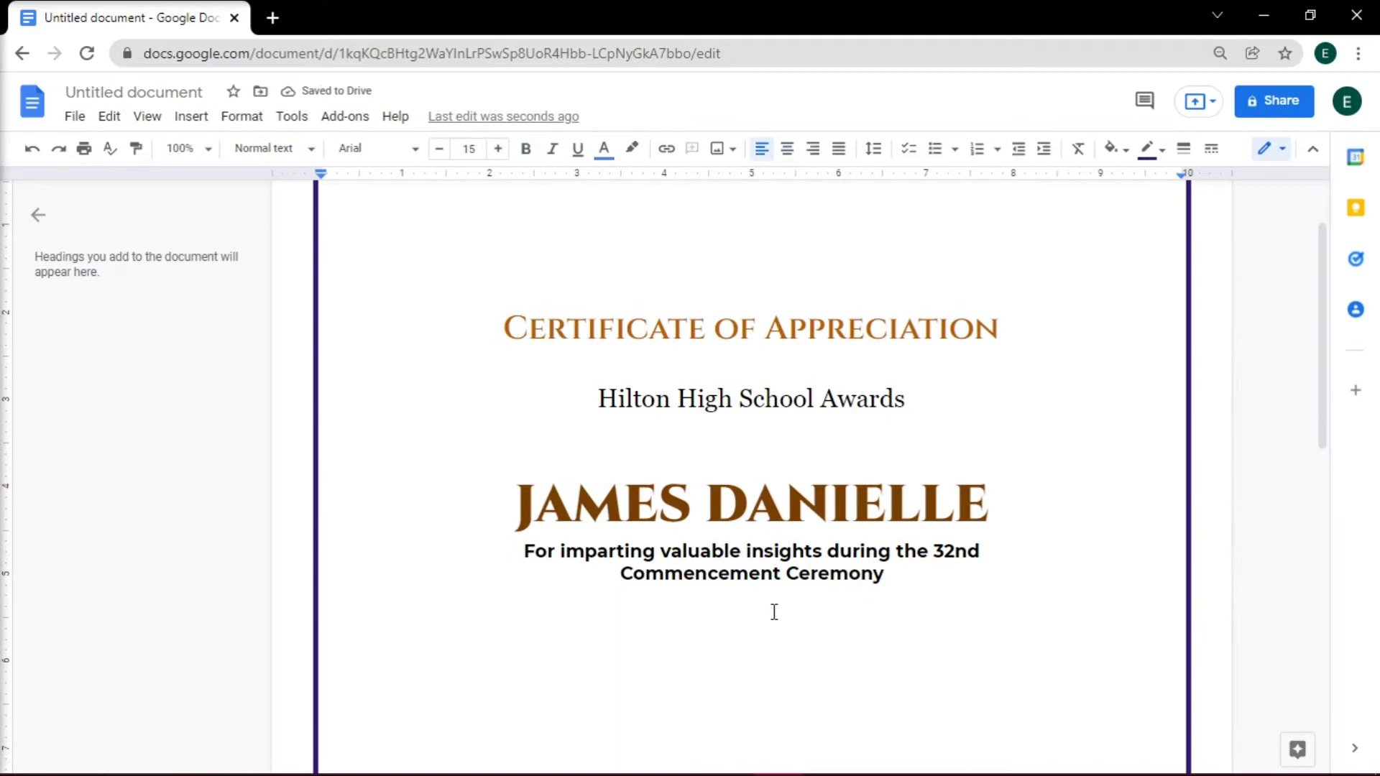
click(888, 597)
- Start a new drawing below the dedication with a horizontal signature line
key(Return)
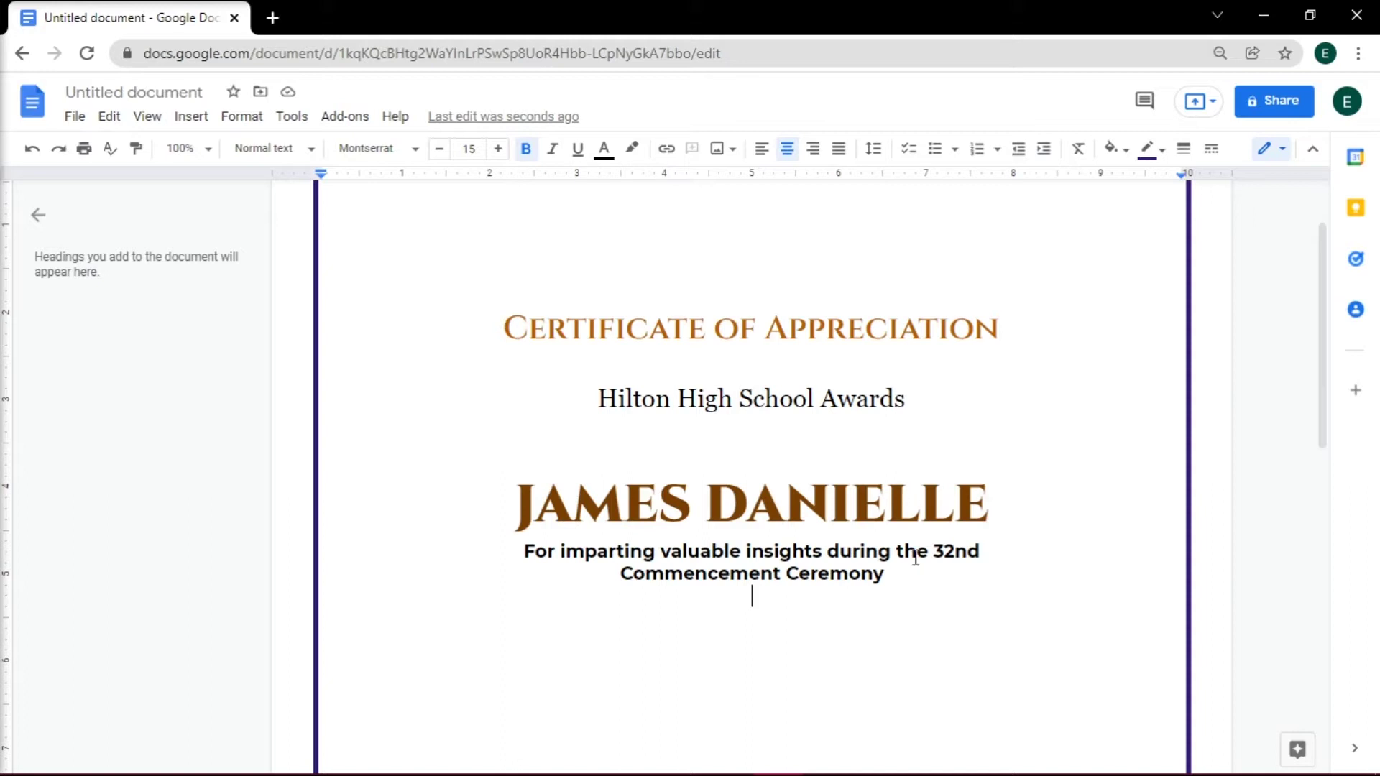
click(193, 118)
mouse_move(291, 210)
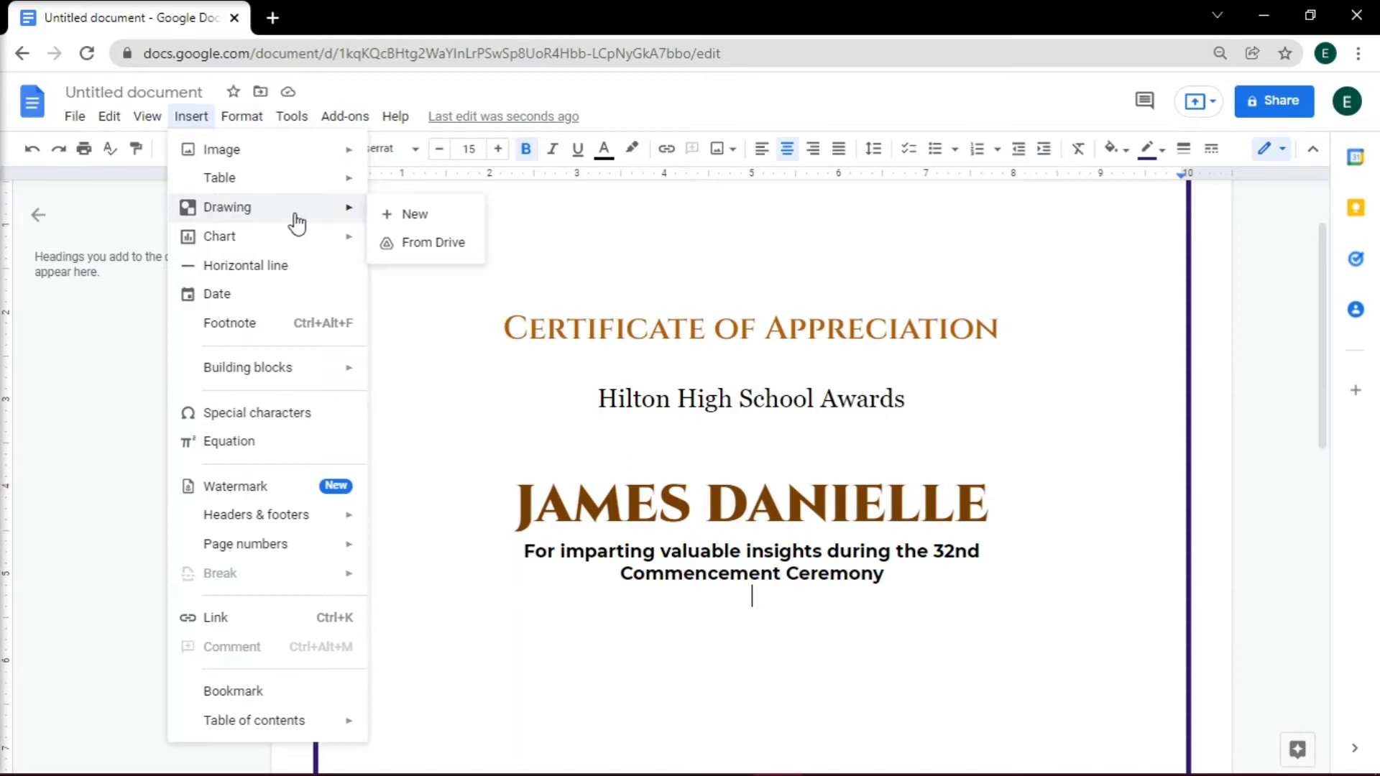
click(400, 213)
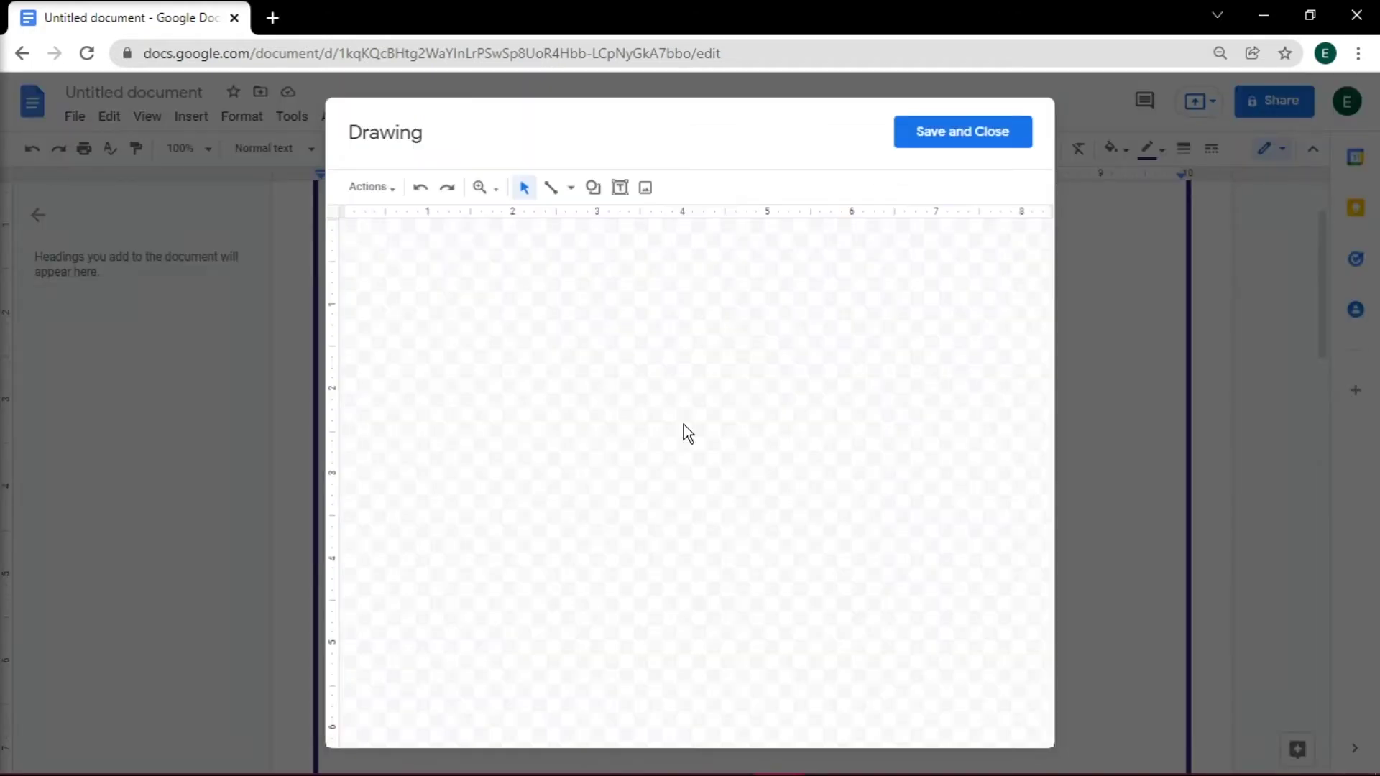
click(570, 188)
click(584, 221)
drag(480, 376, 831, 376)
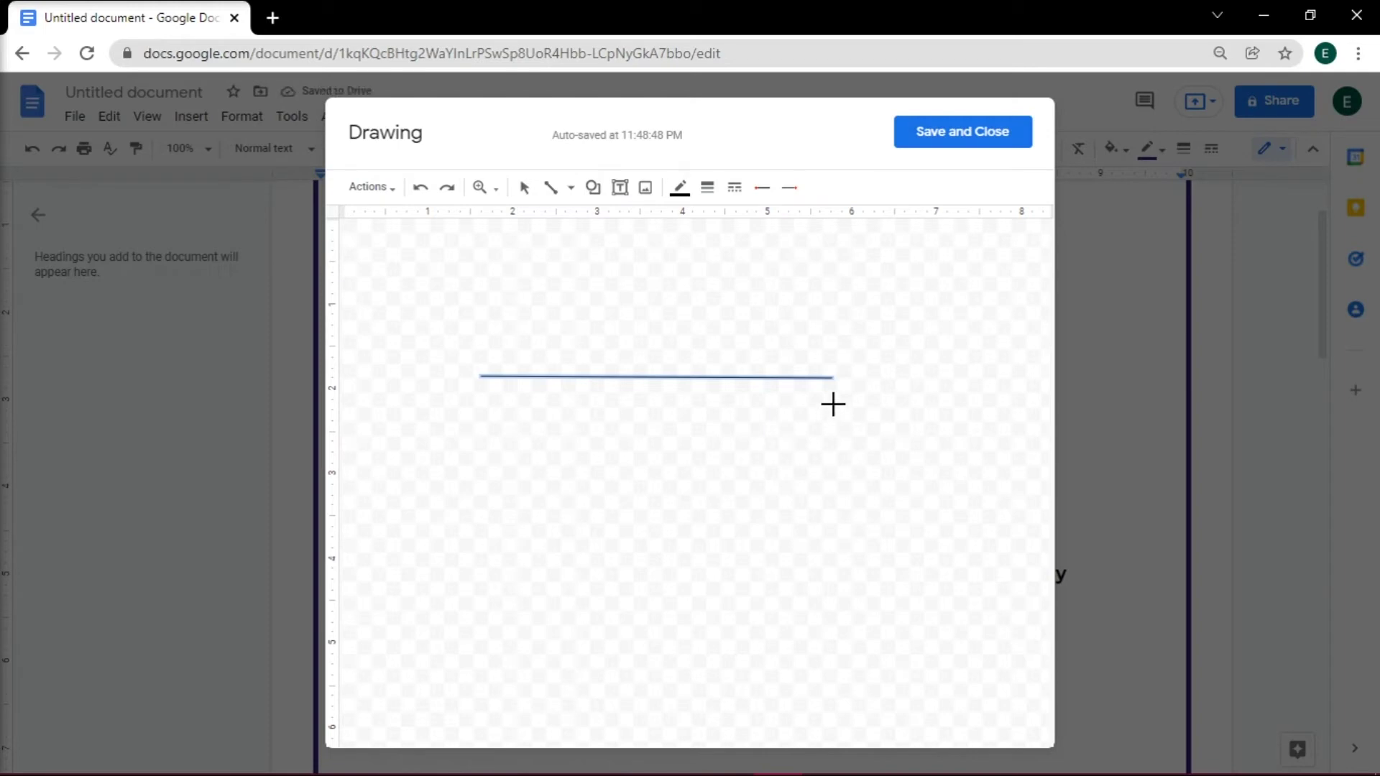
- Label the line 'School Coordinator' in centred bold Montserrat and save the drawing
click(621, 198)
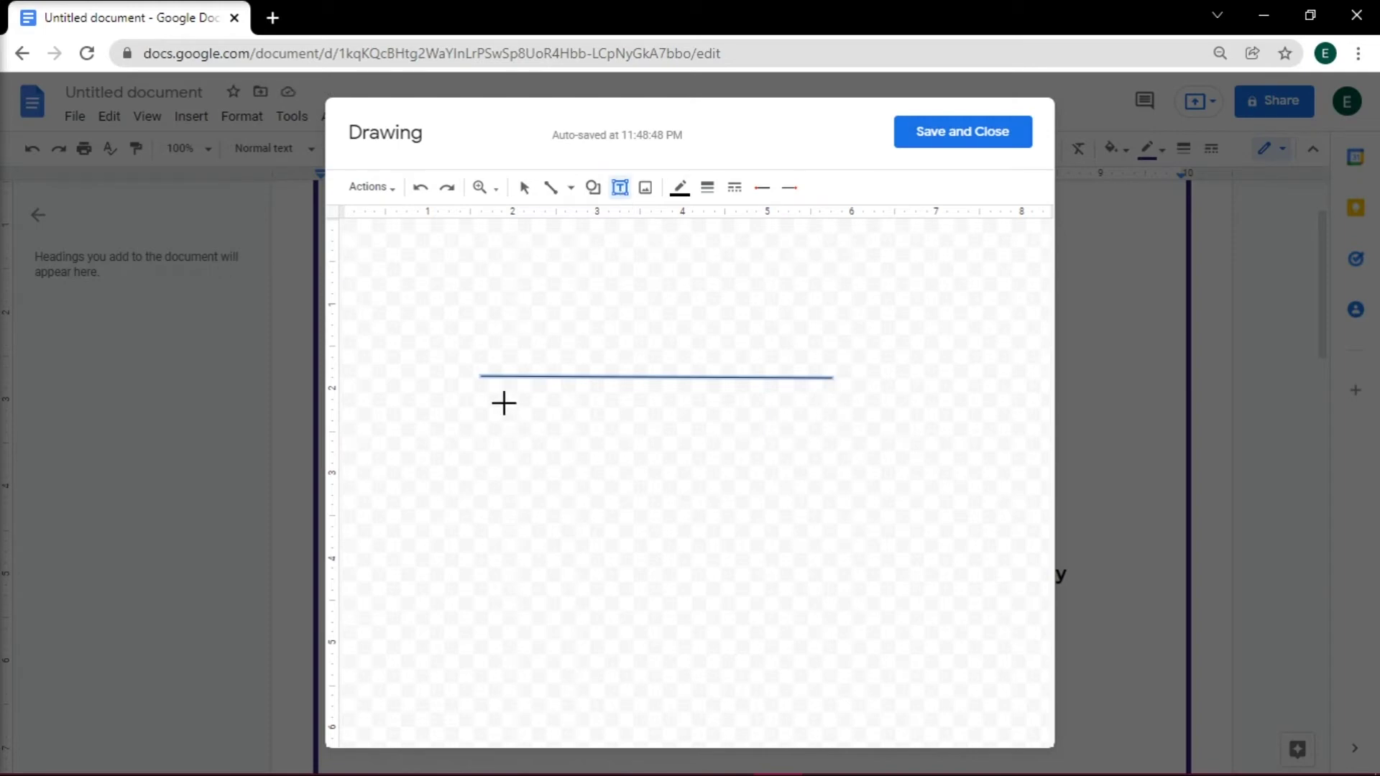
drag(485, 403, 830, 446)
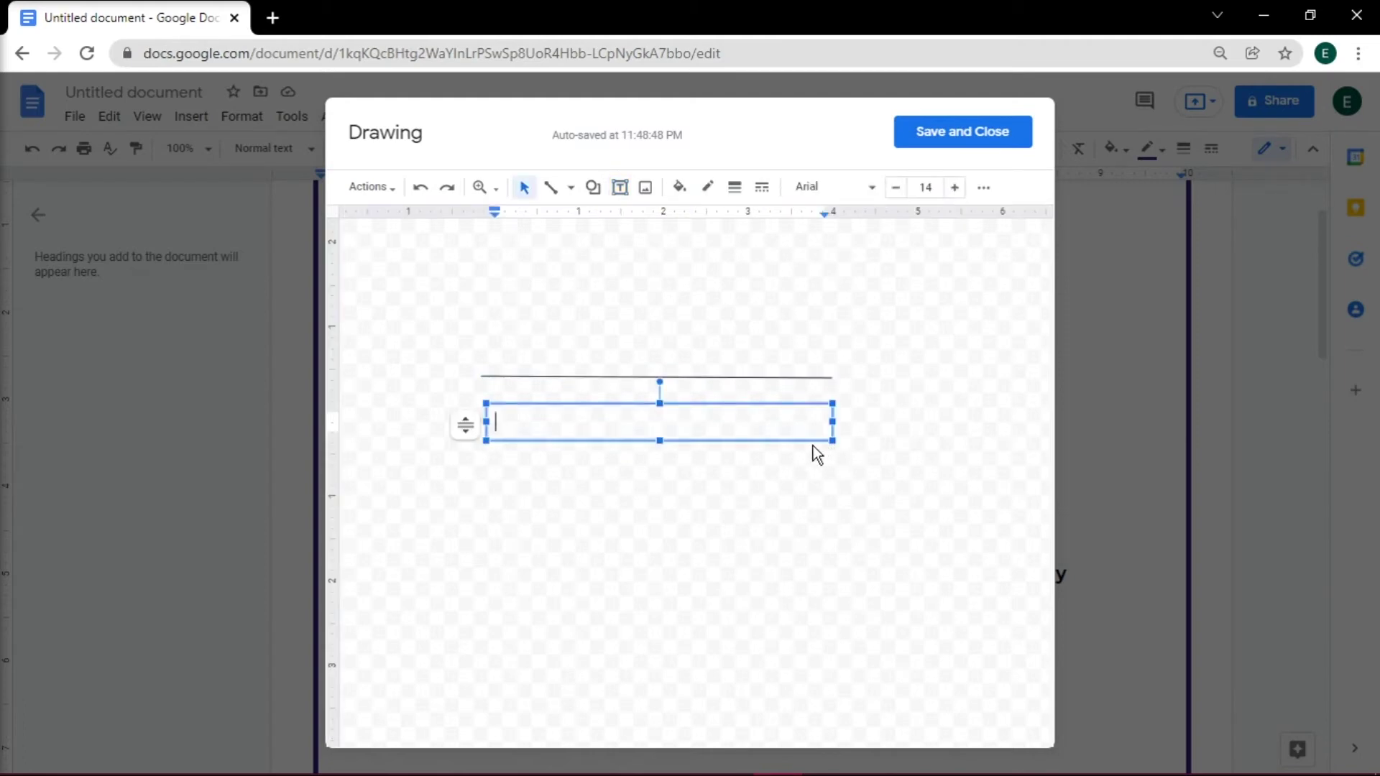
text(School Coordinator)
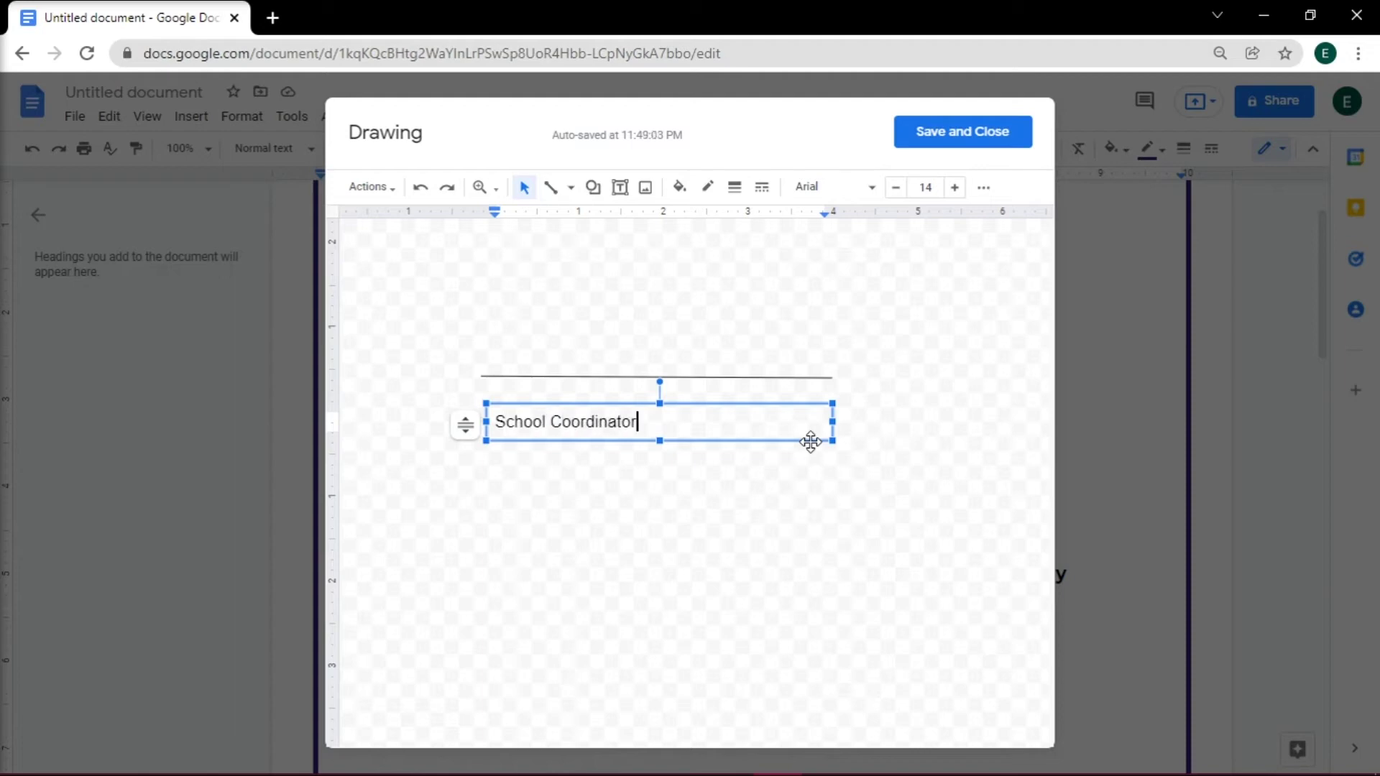
key(ctrl+a)
click(984, 188)
click(622, 357)
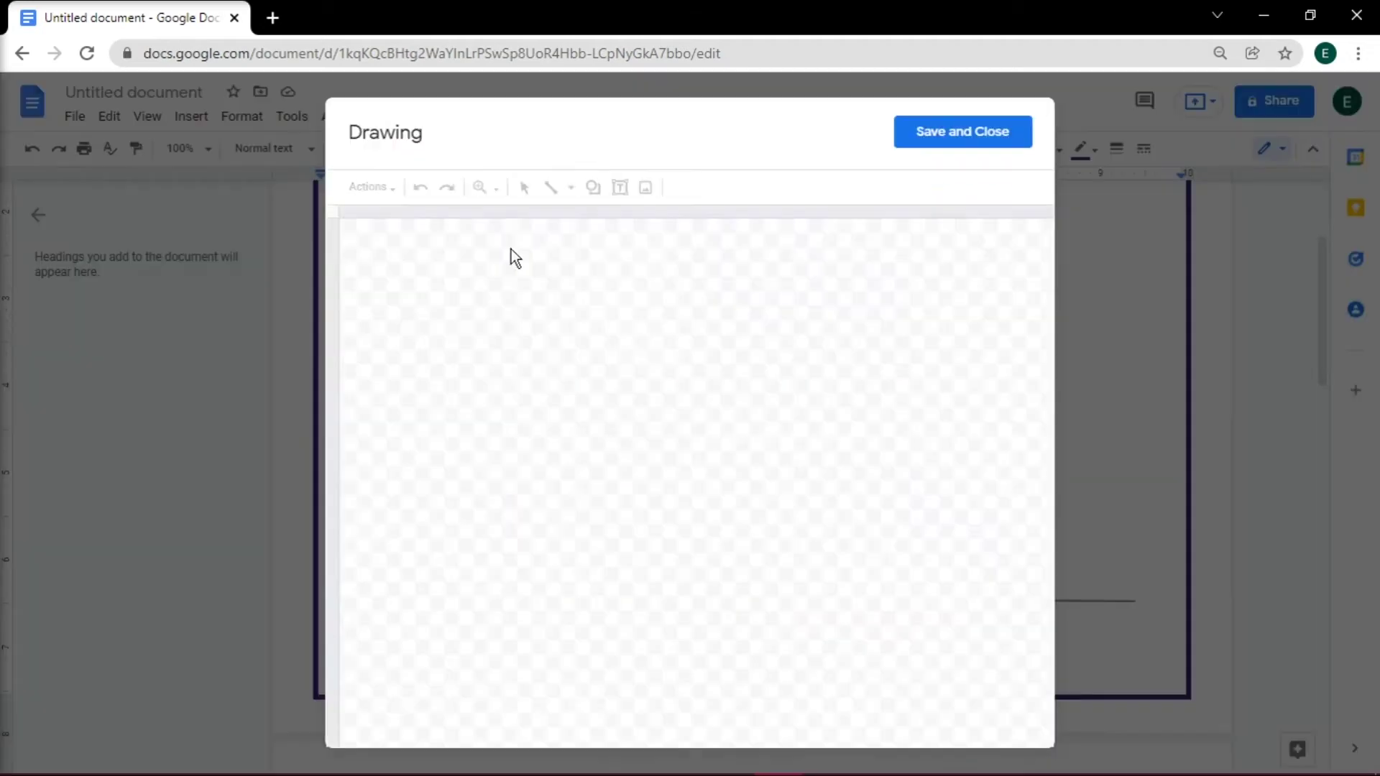
click(551, 187)
- Create a second 'School Principal' signature drawing and align both signature blocks side by side
mouse_move(500, 395)
mouse_down()
mouse_move(849, 395)
mouse_move(847, 446)
mouse_up()
click(619, 187)
text(School Principal)
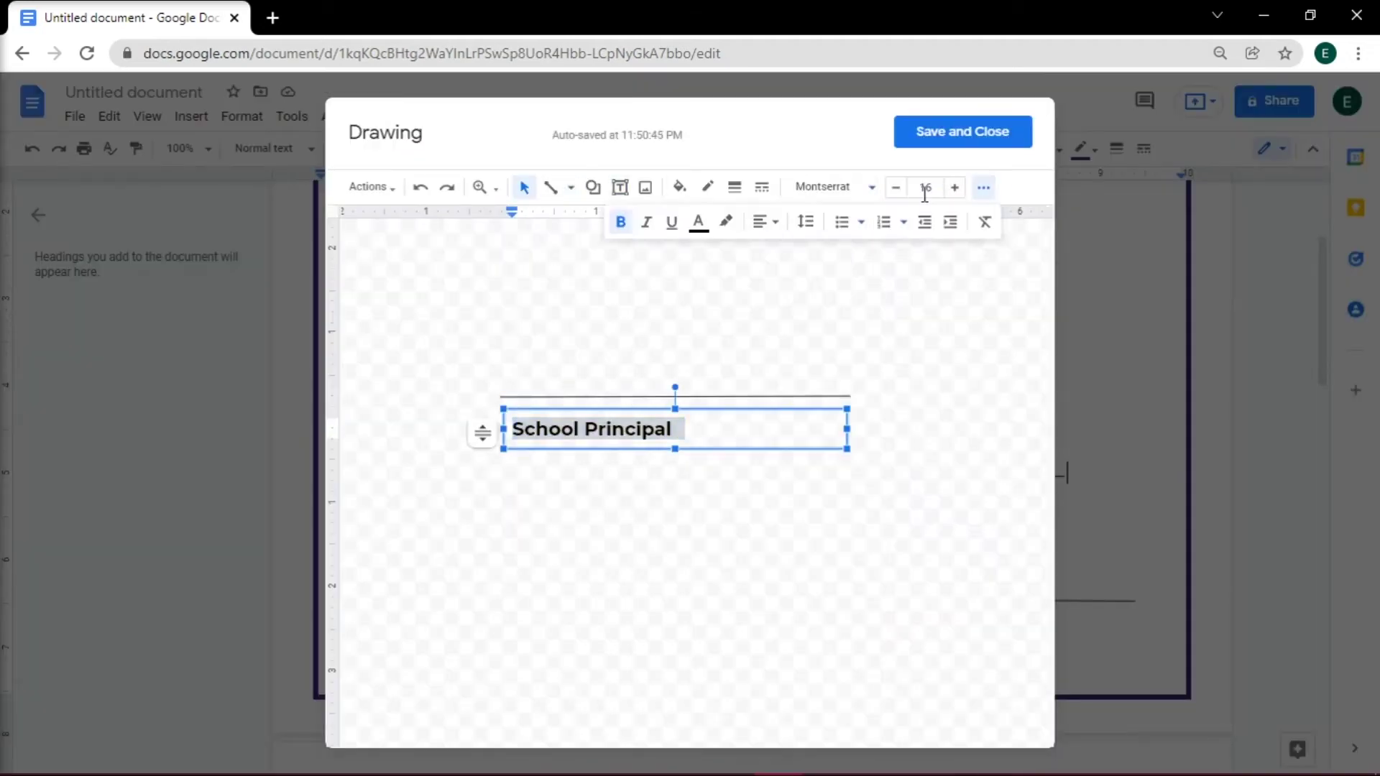
click(964, 132)
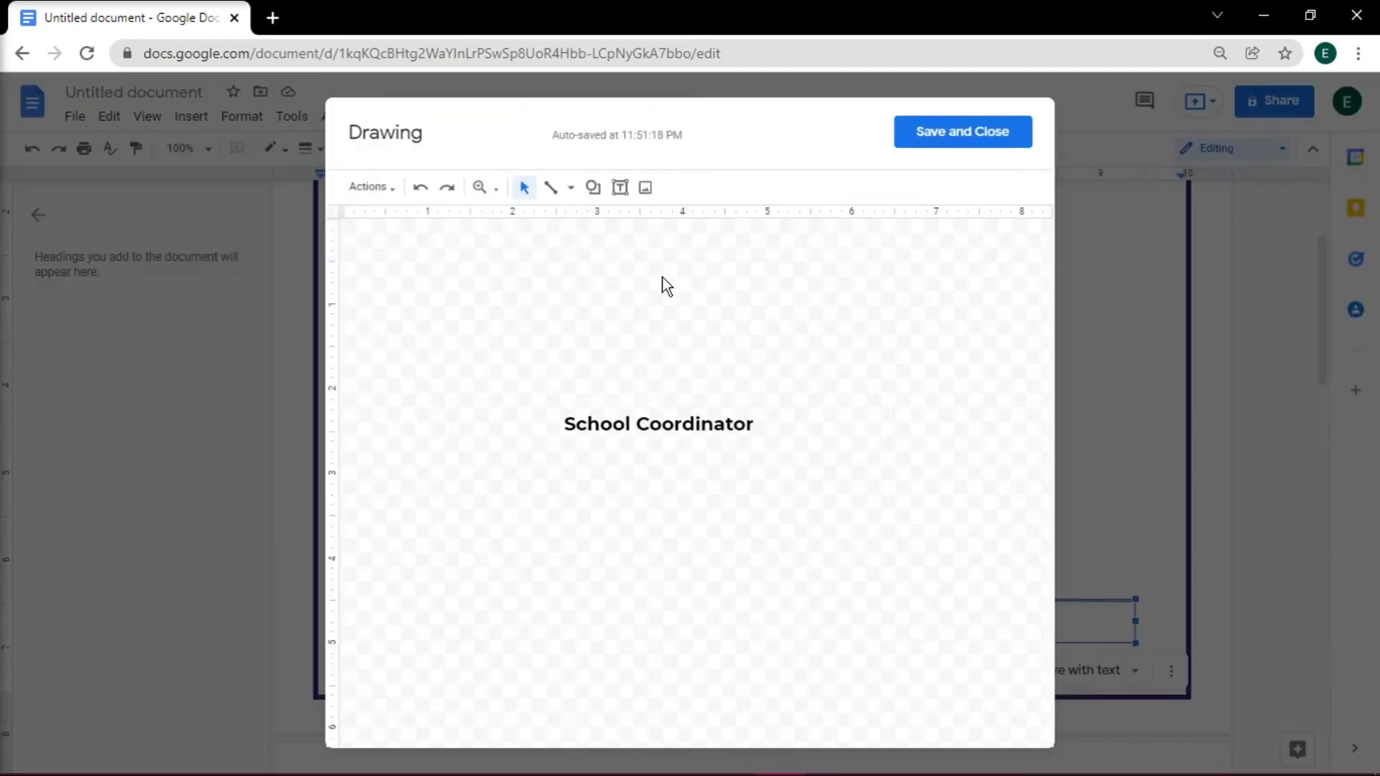
click(550, 187)
drag(509, 395, 835, 394)
click(963, 131)
drag(876, 600, 875, 599)
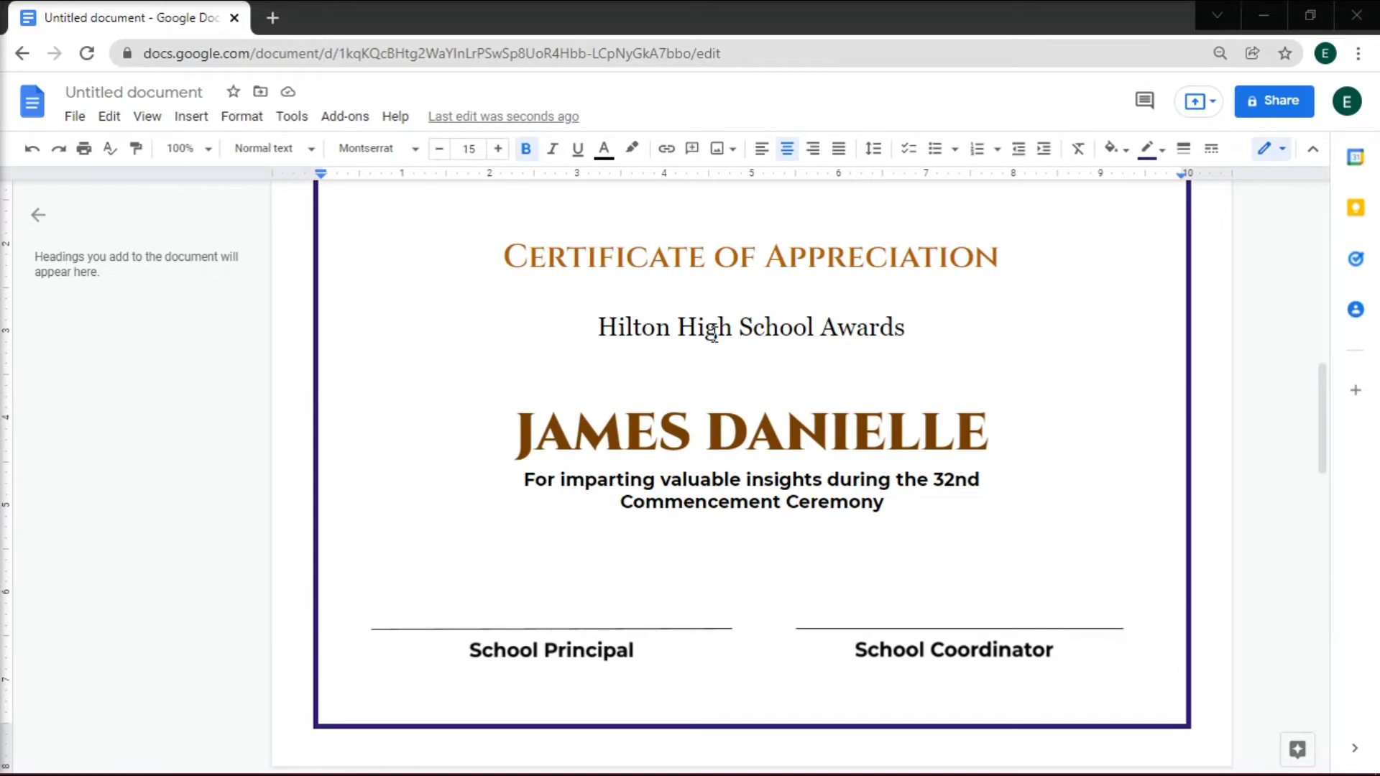
- Upload and insert the gold seal image
click(188, 120)
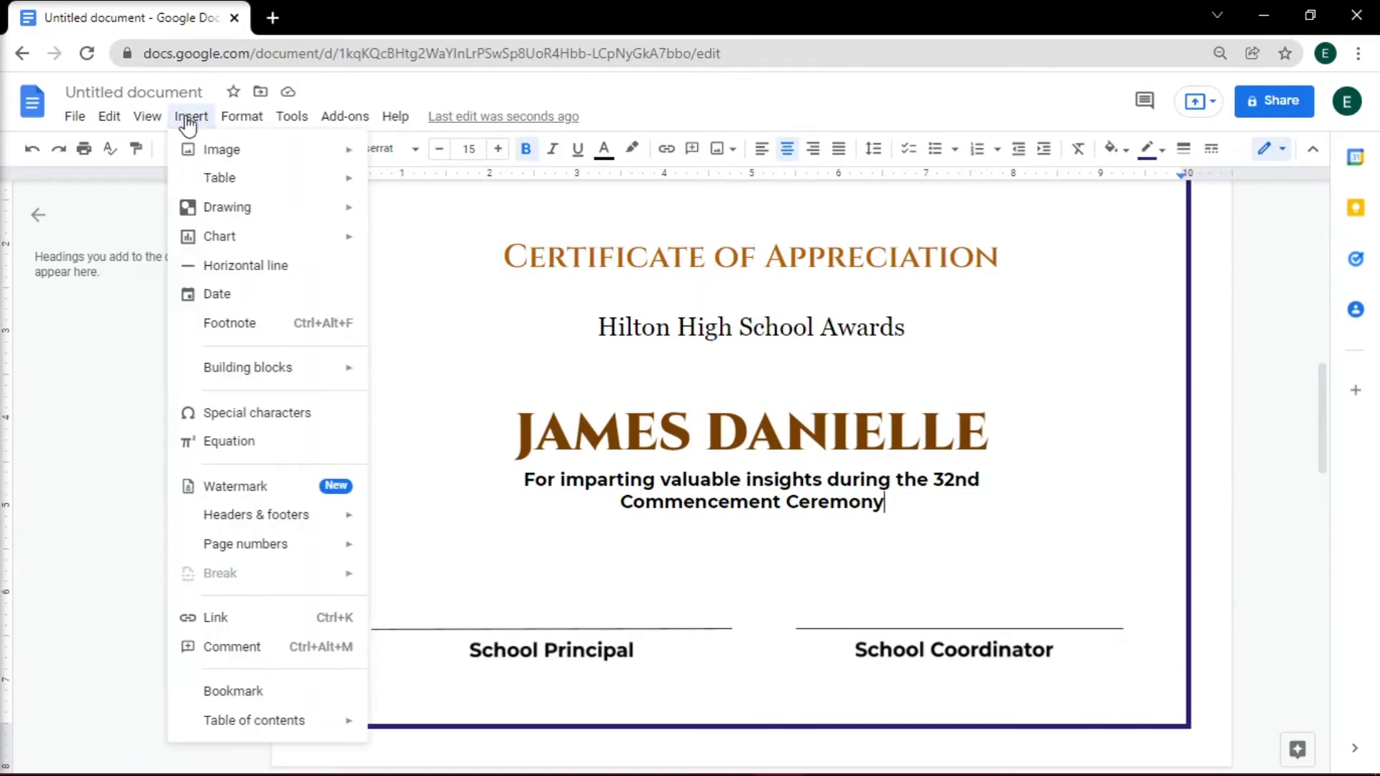
mouse_move(216, 155)
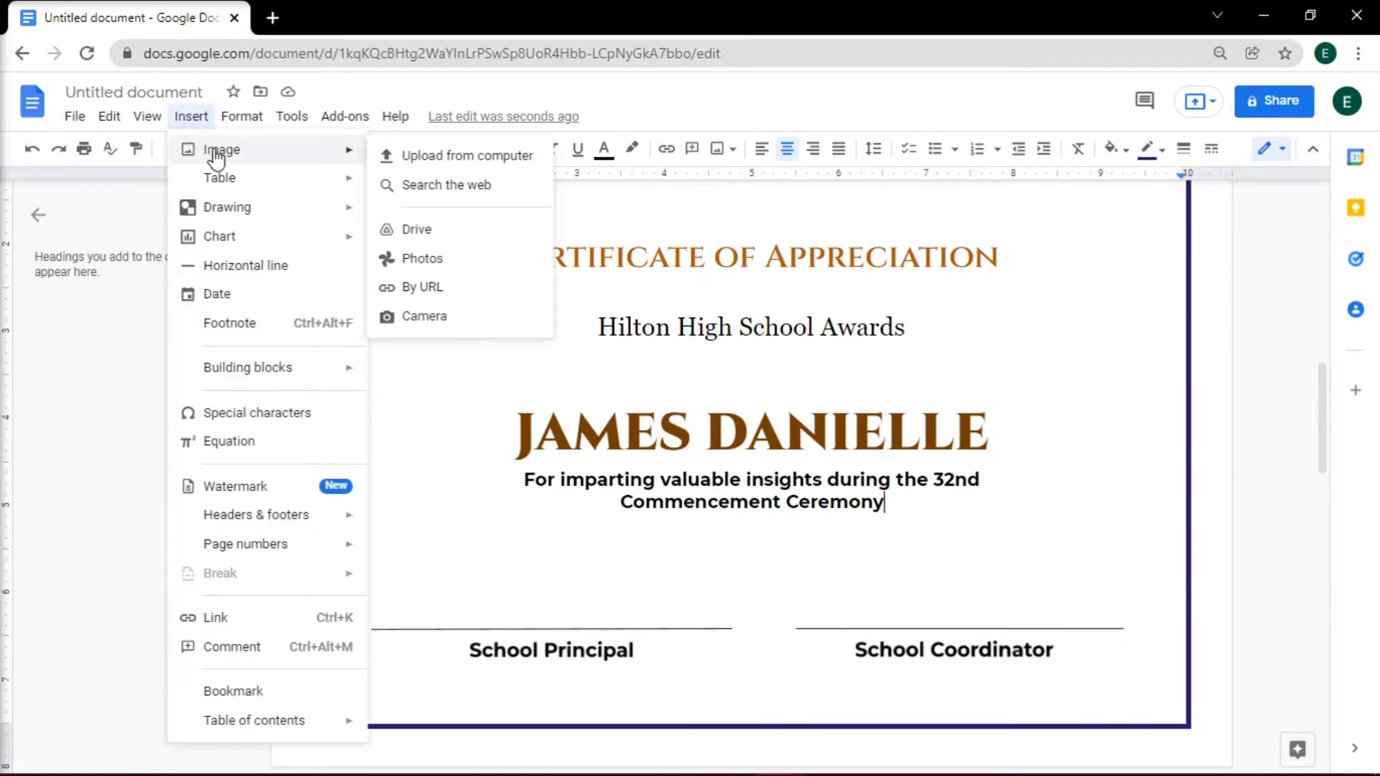
click(414, 157)
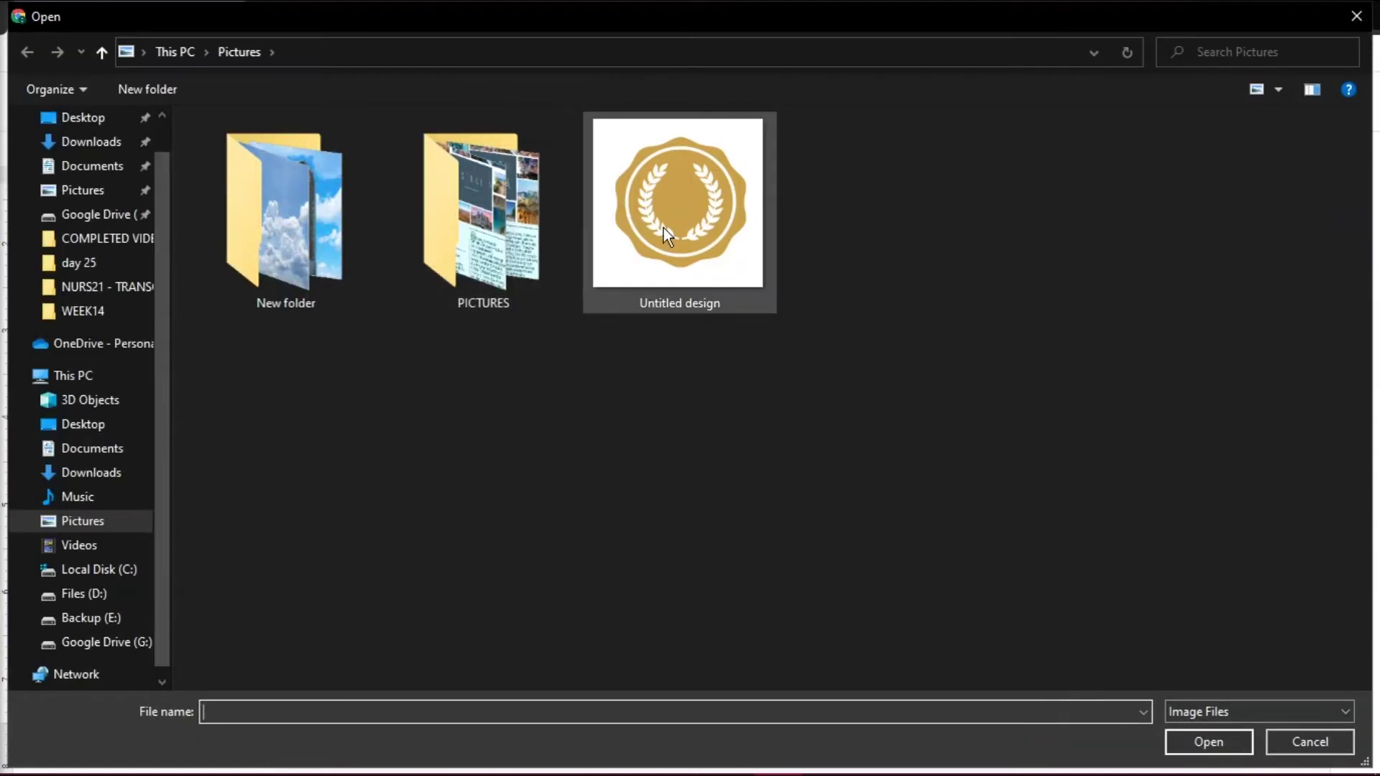
double_click(671, 231)
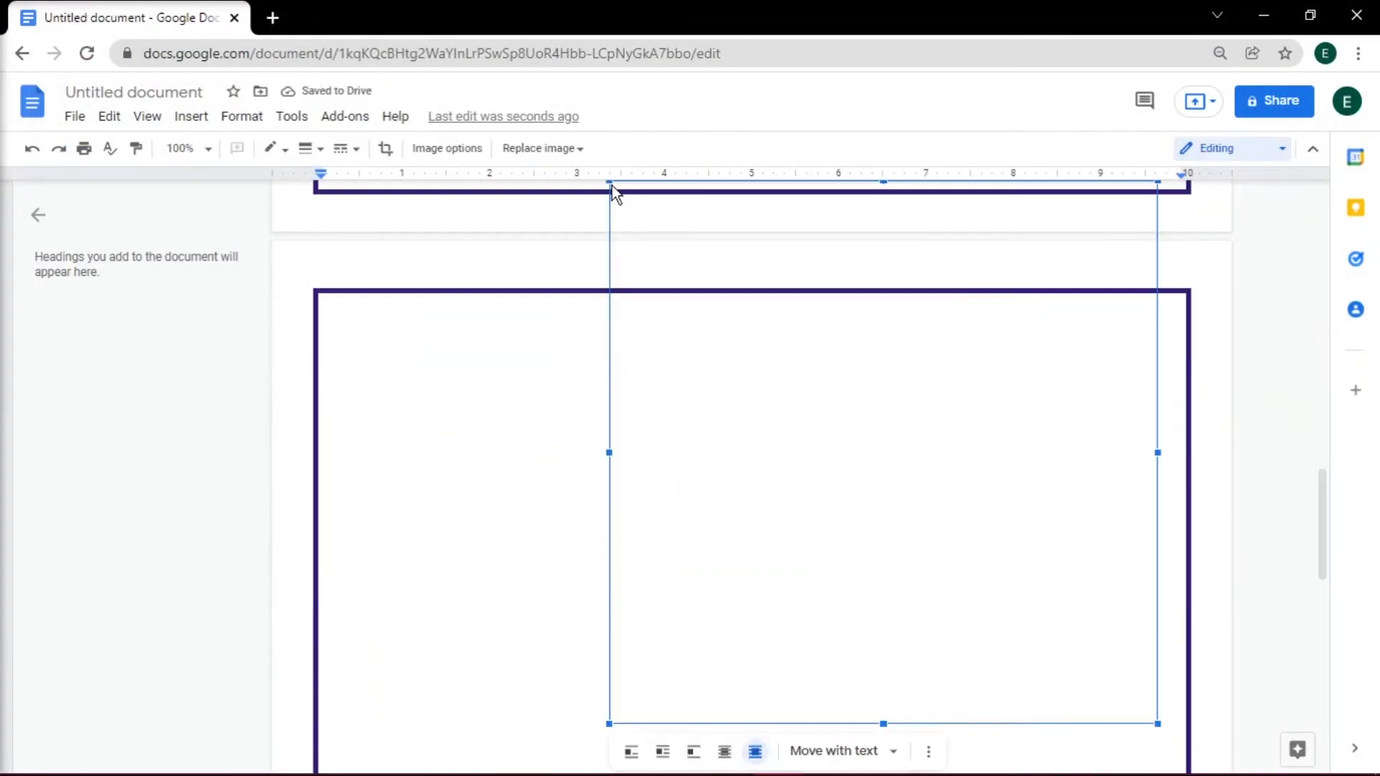
- Shrink the seal and place it behind the text at the top centre above the title
drag(613, 188, 813, 477)
drag(891, 668, 729, 316)
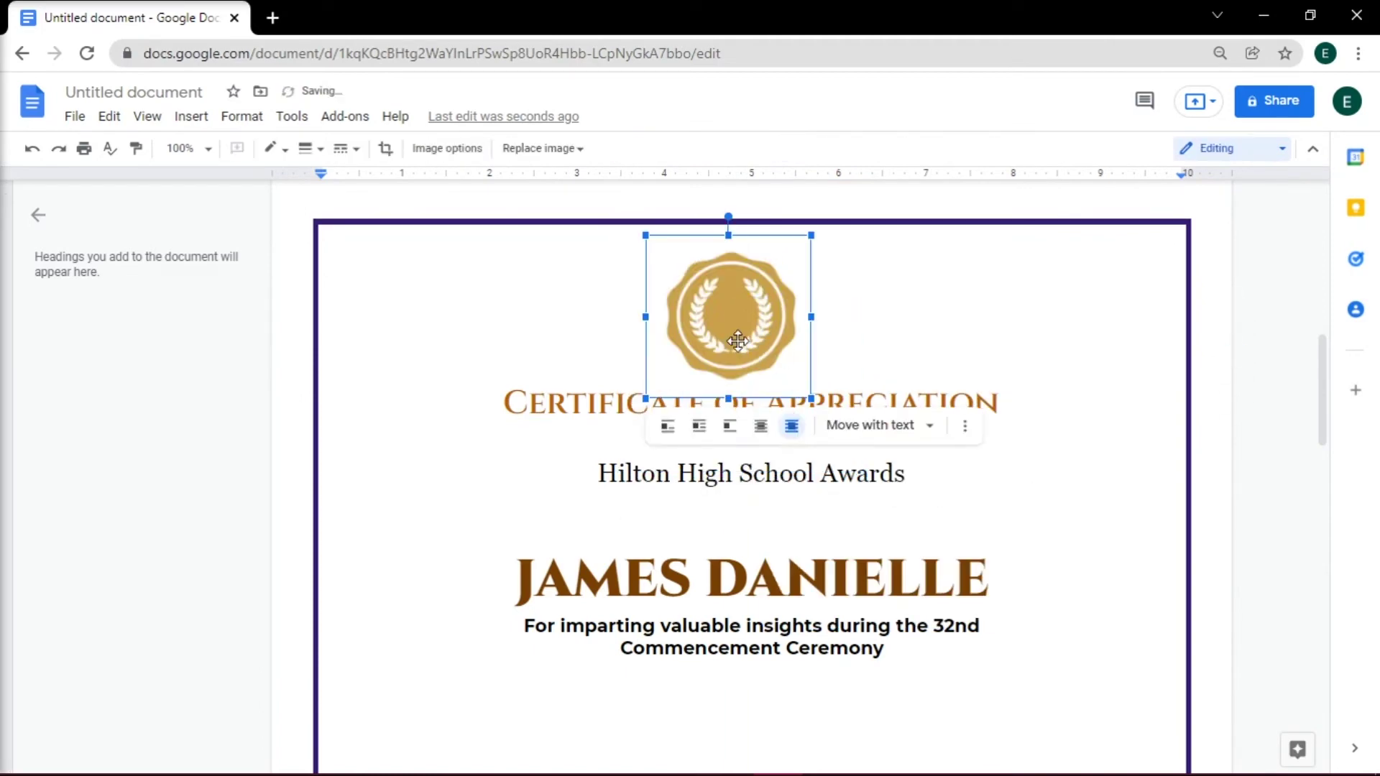
click(771, 435)
click(1006, 403)
scroll(1323, 383, down, 1)
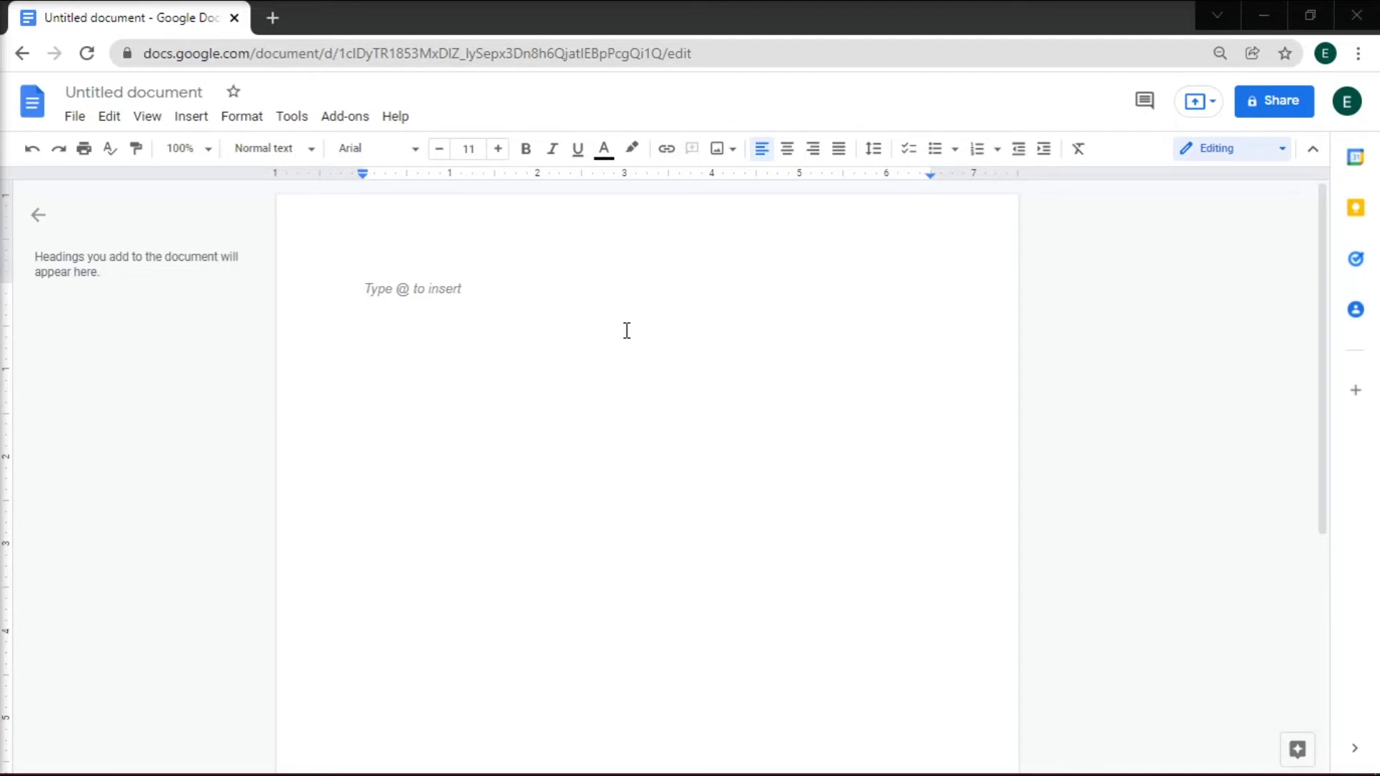
- Make the page landscape with 0-inch top, bottom, left and right margins
click(74, 119)
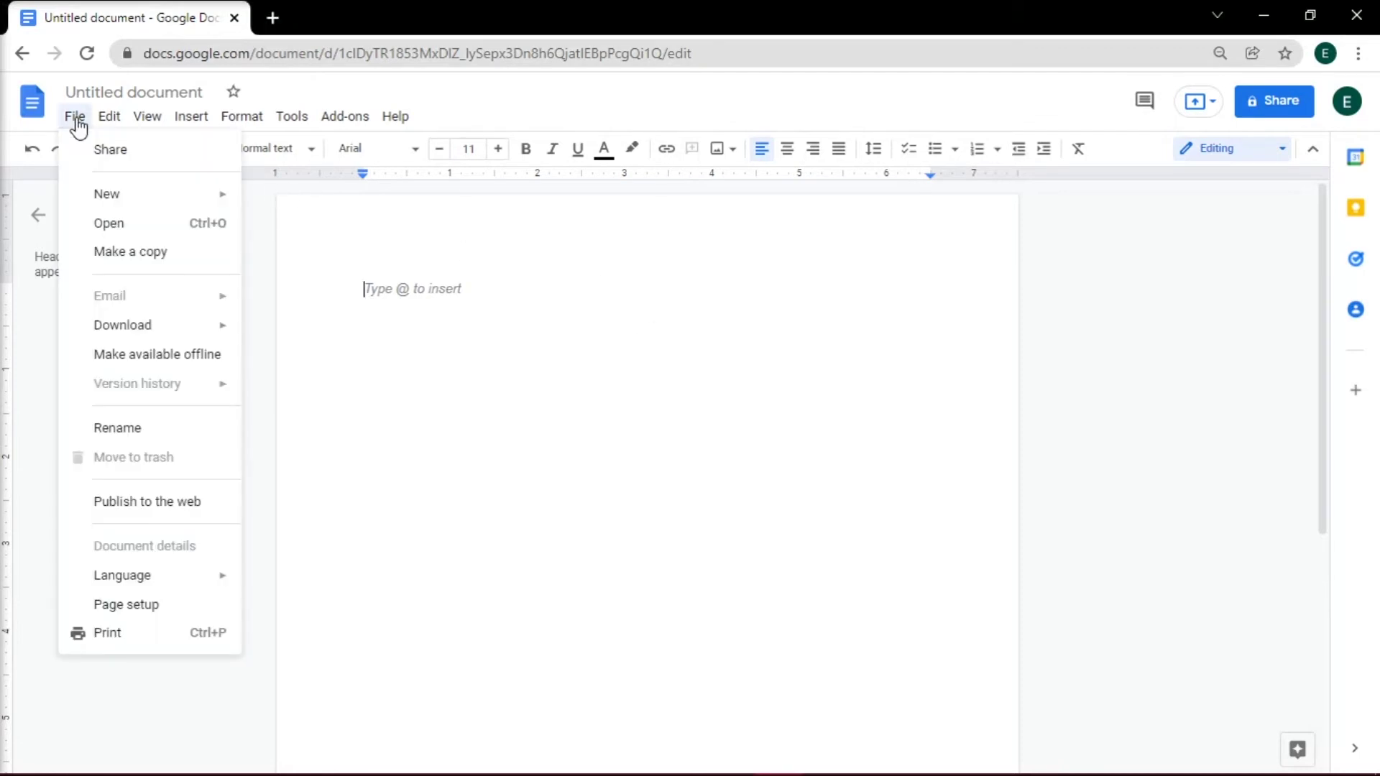
click(140, 606)
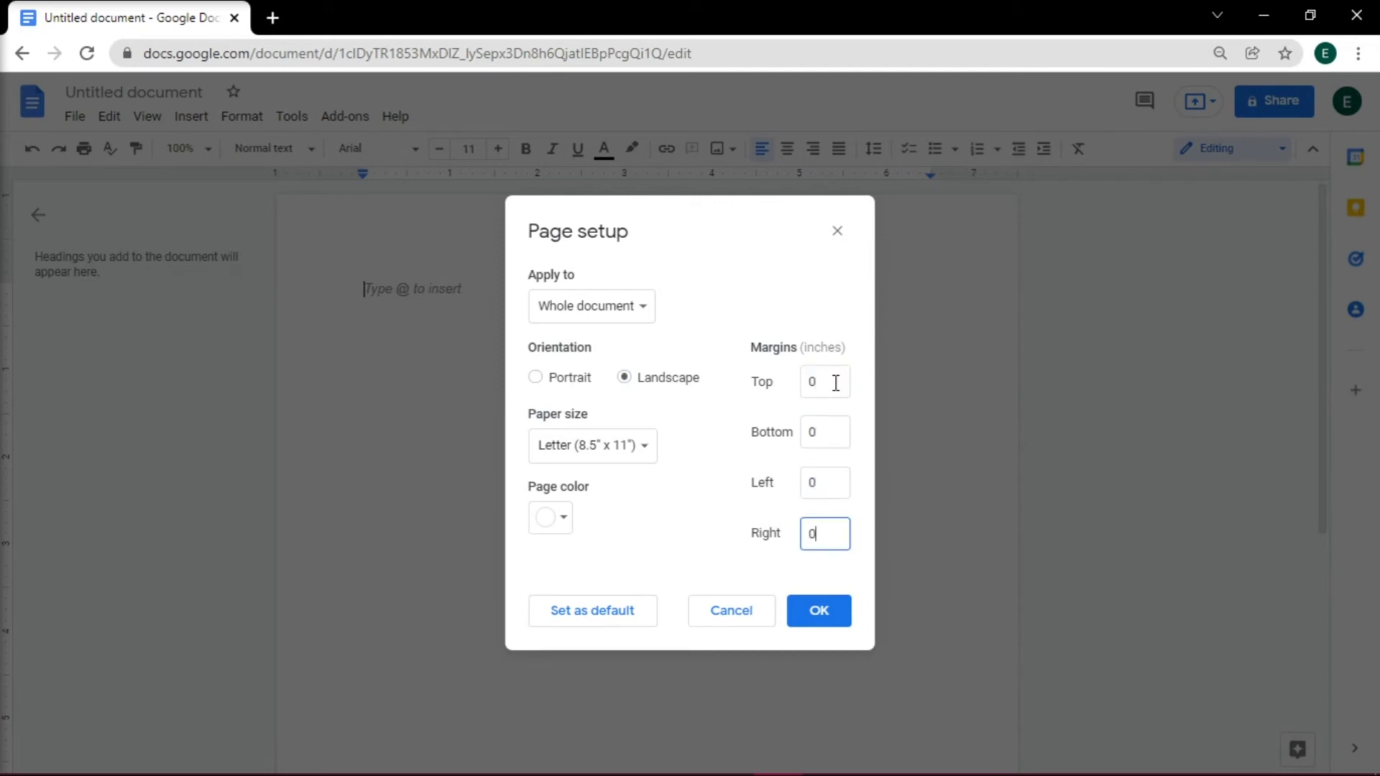
click(845, 606)
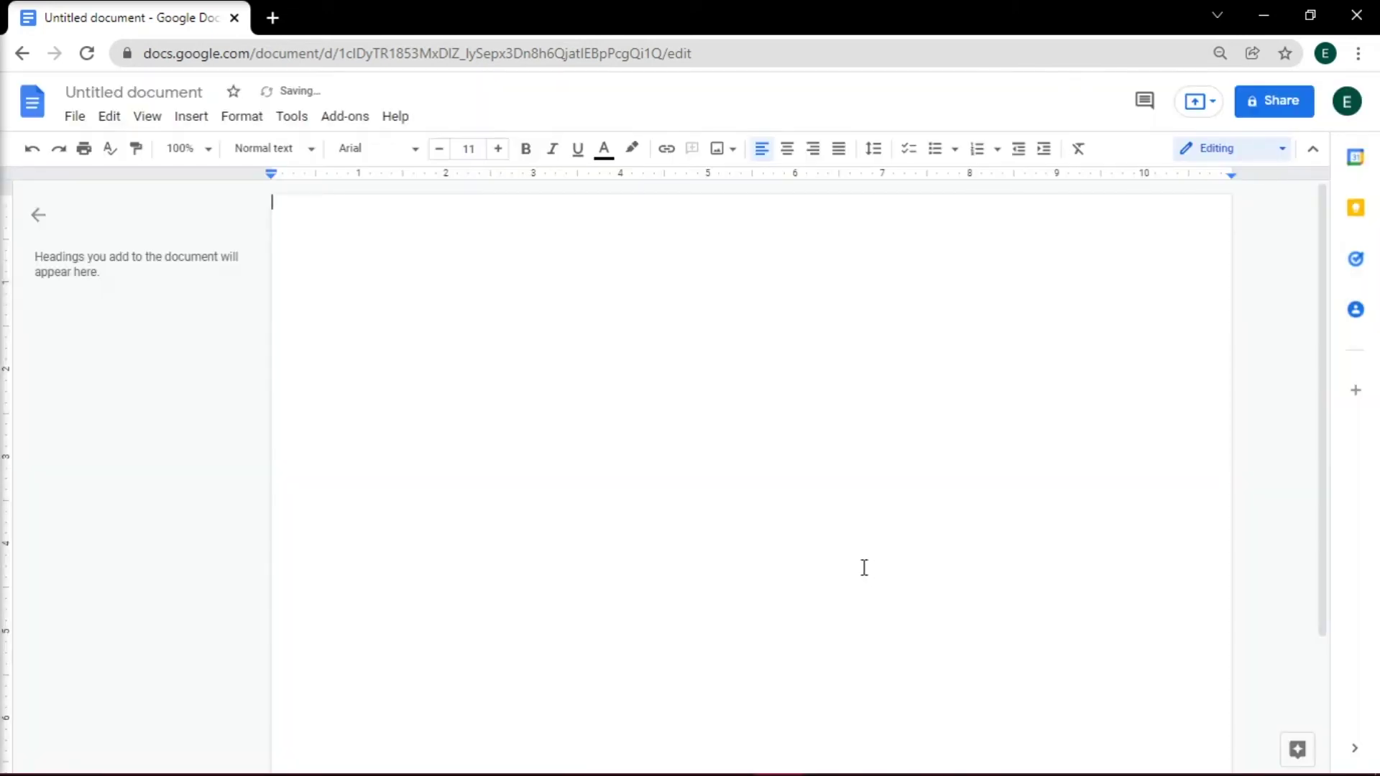
- Insert the gold border image, enlarge it to span the full page, and set it behind text
click(198, 120)
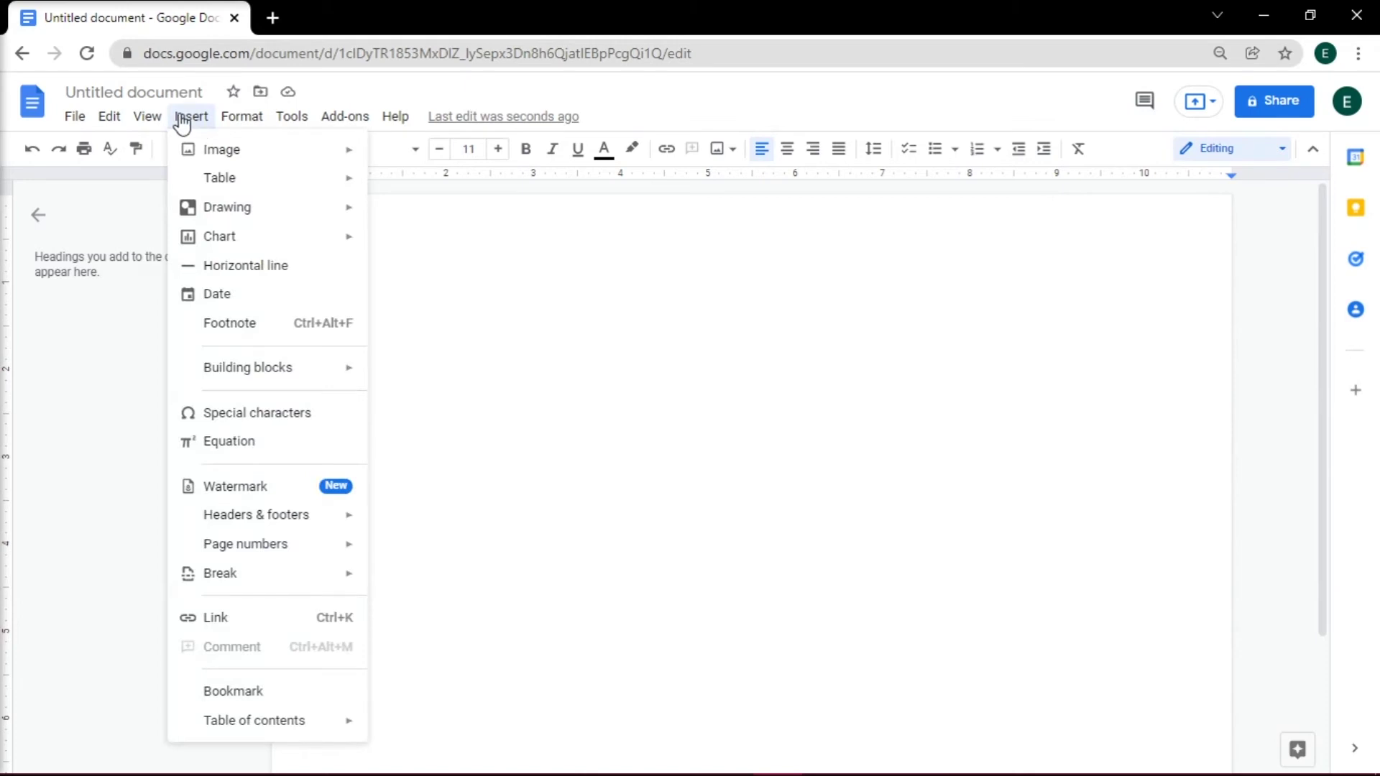
mouse_move(195, 158)
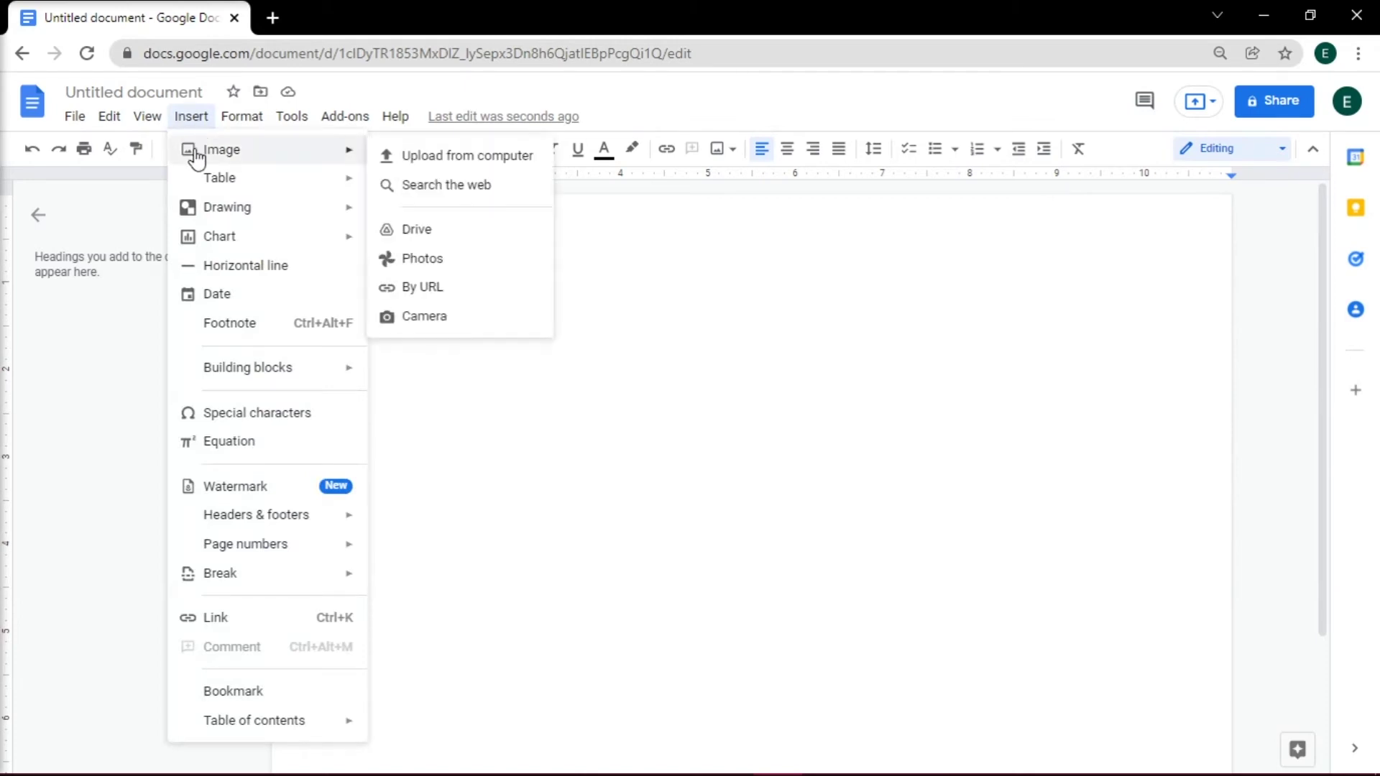
click(398, 161)
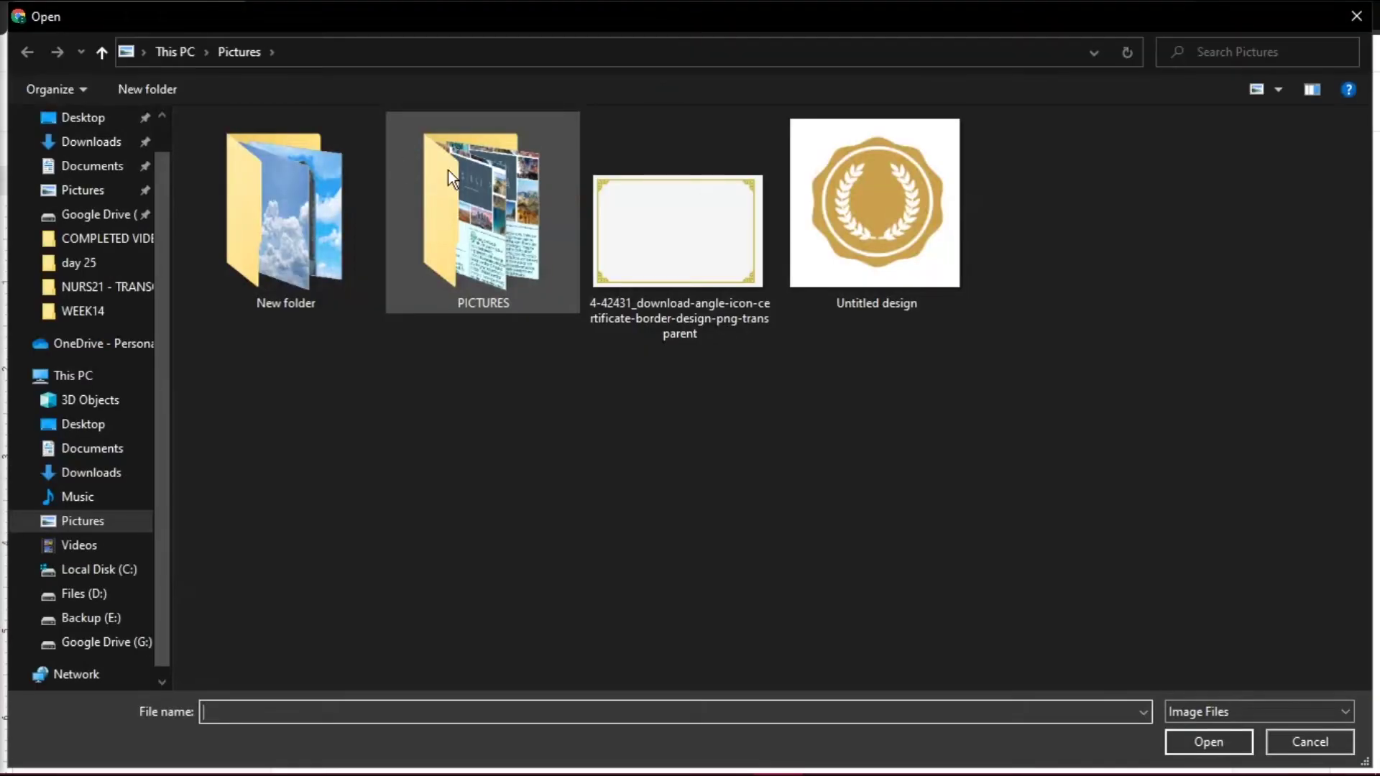
double_click(610, 270)
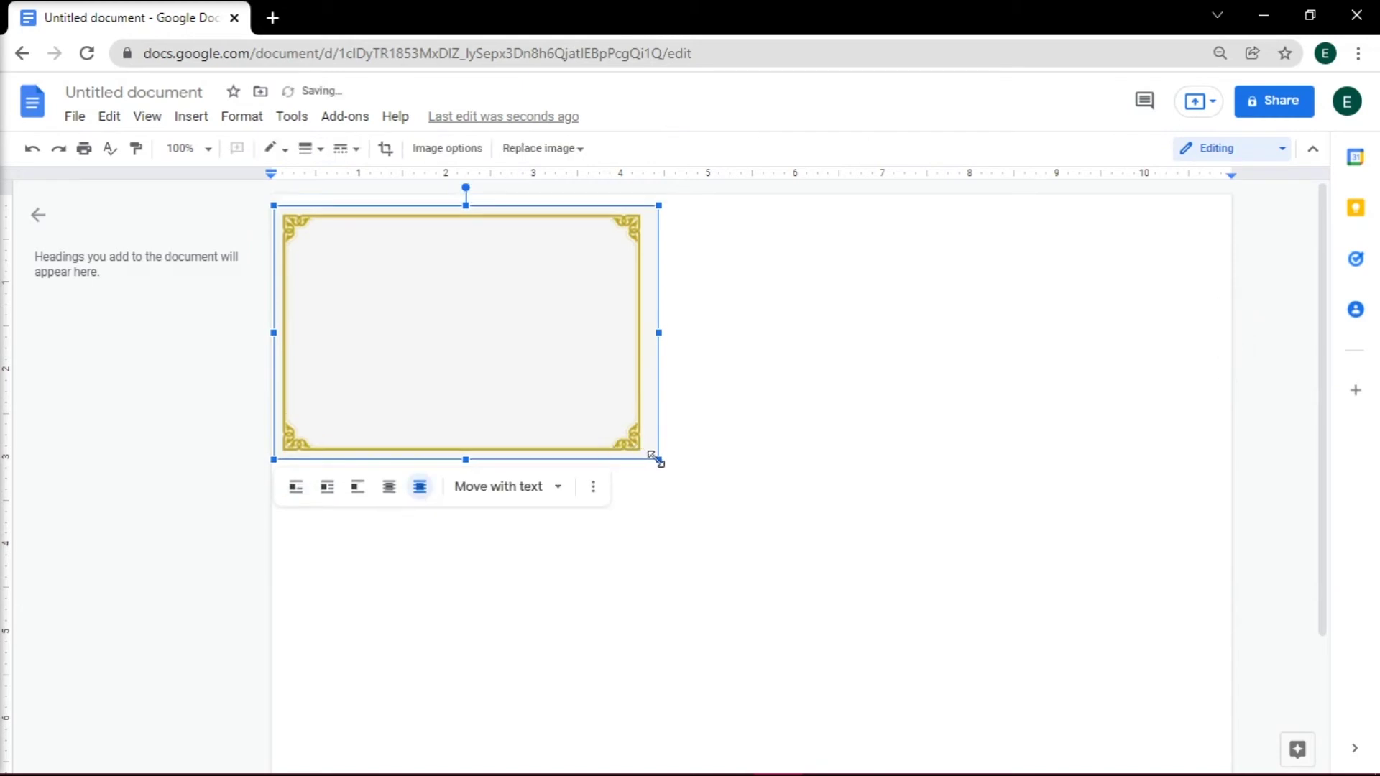
drag(656, 460, 1042, 713)
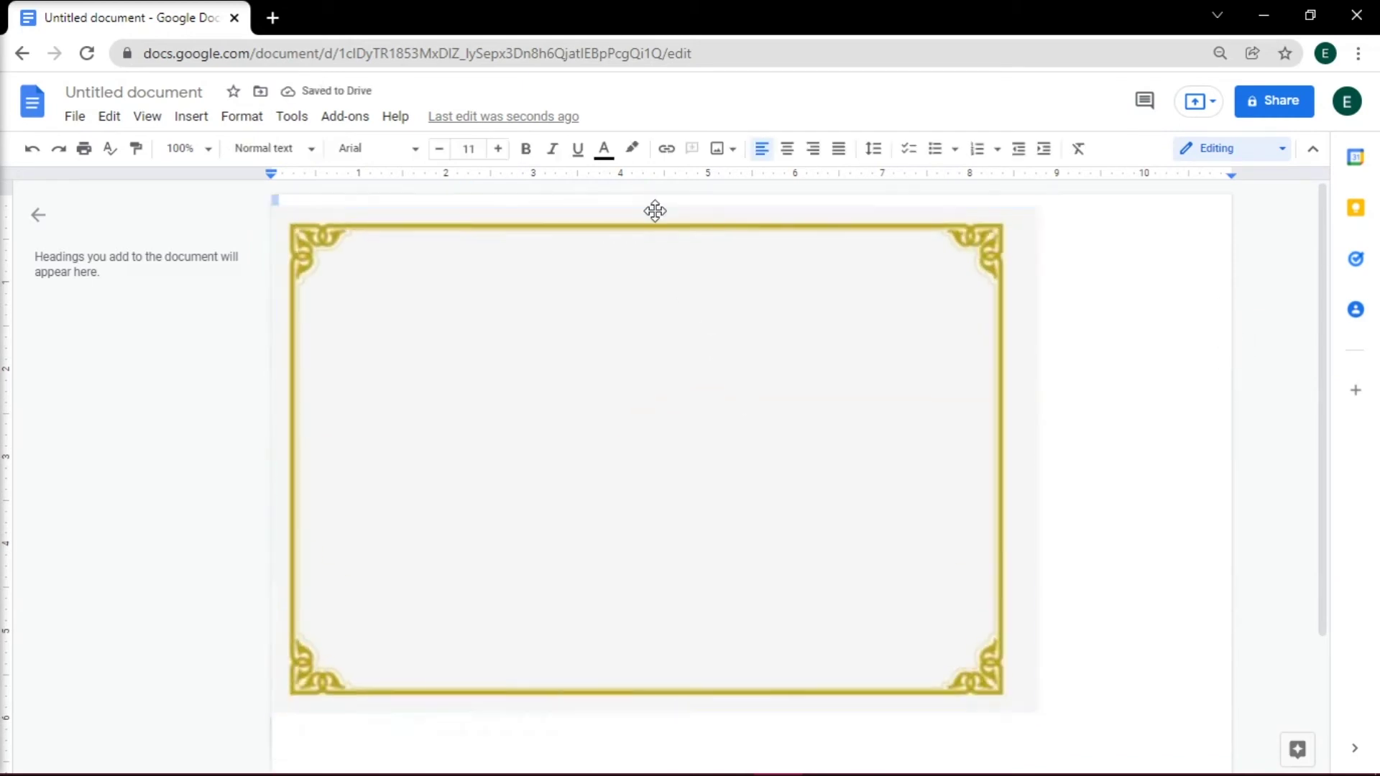
click(388, 748)
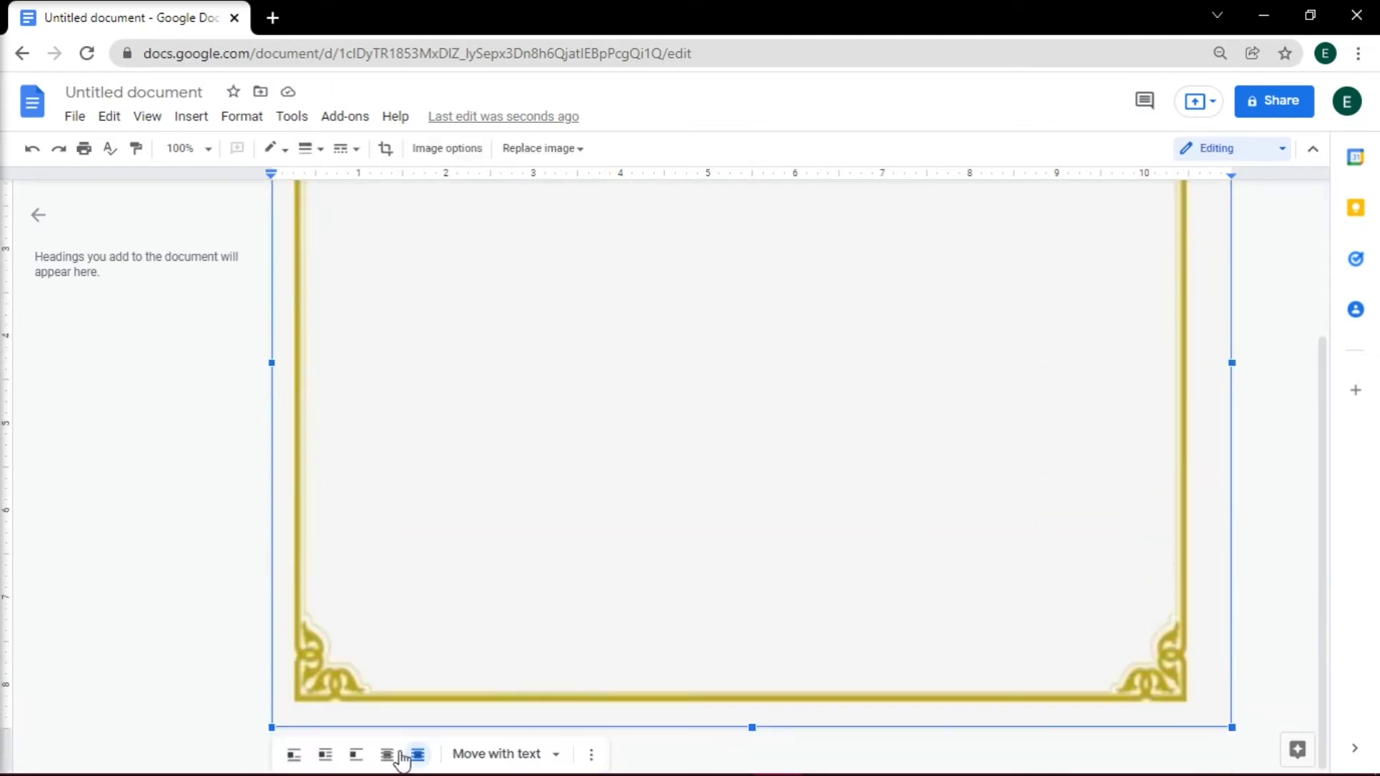
click(410, 753)
click(1270, 466)
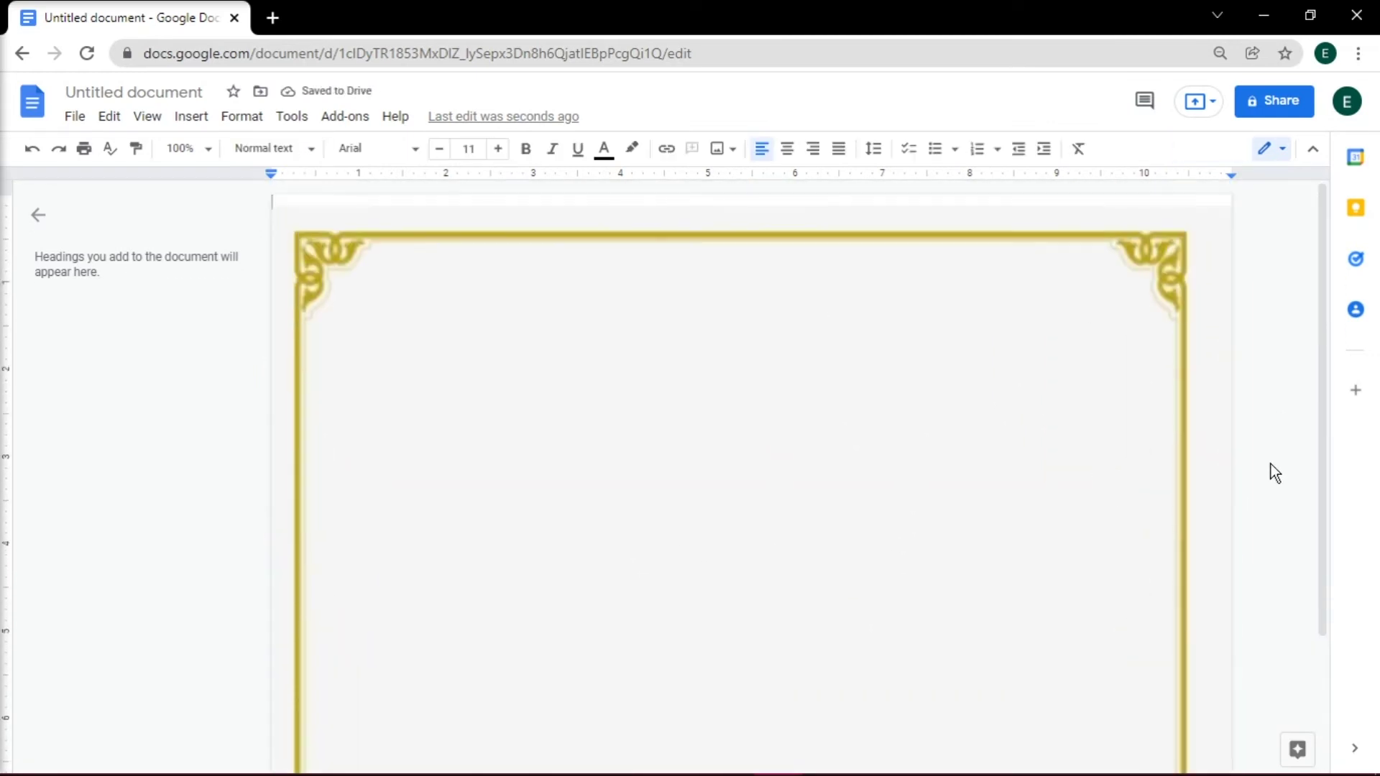
- Start a new drawing with a text box reading 'Certificate of Appreciation'
click(192, 118)
mouse_move(260, 210)
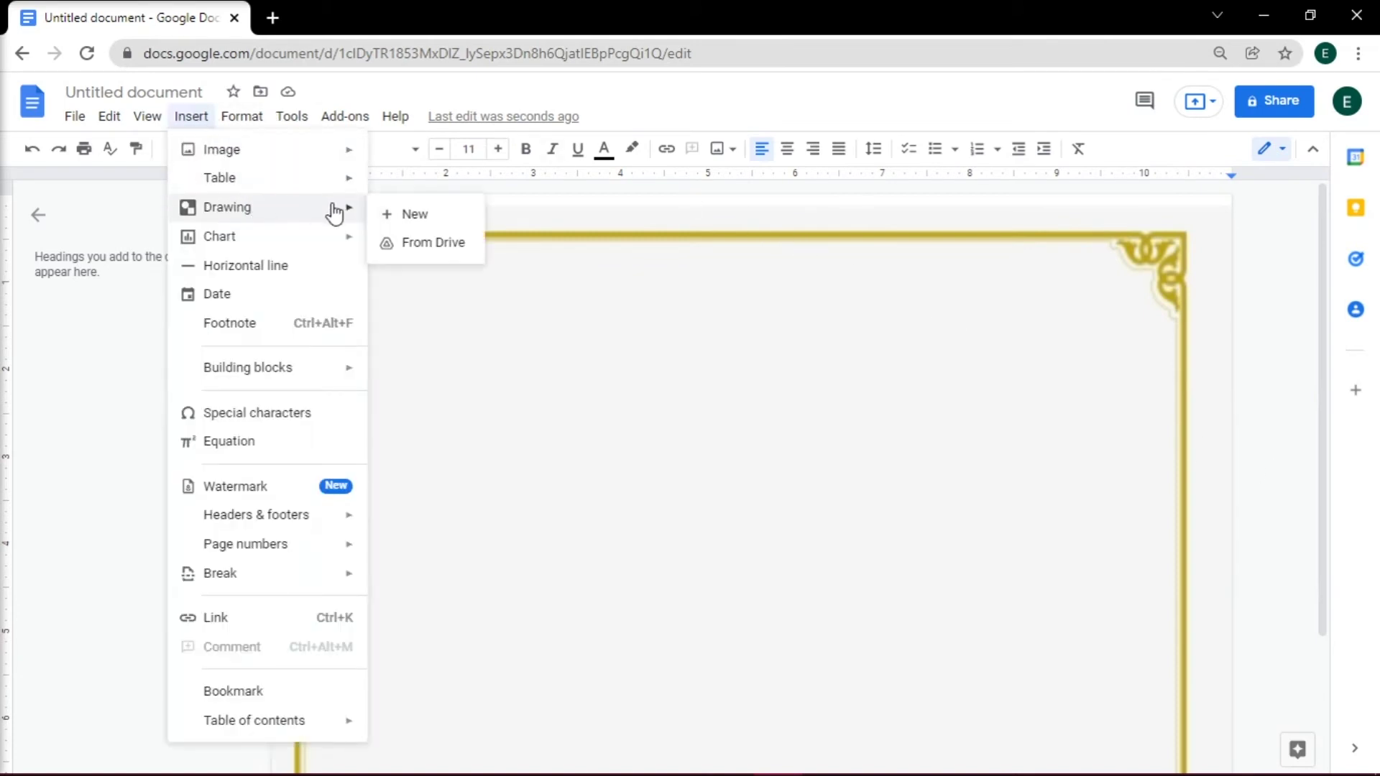
click(424, 216)
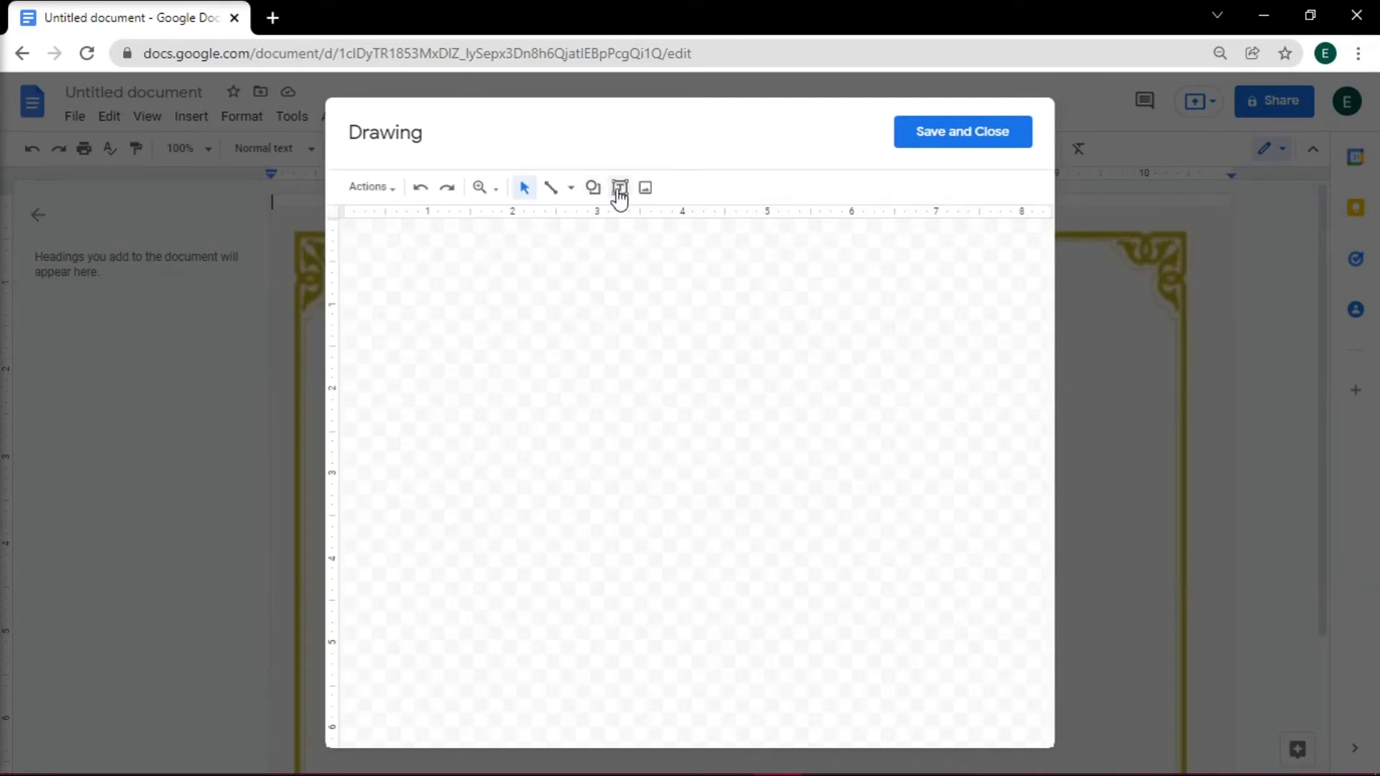
drag(496, 308, 868, 429)
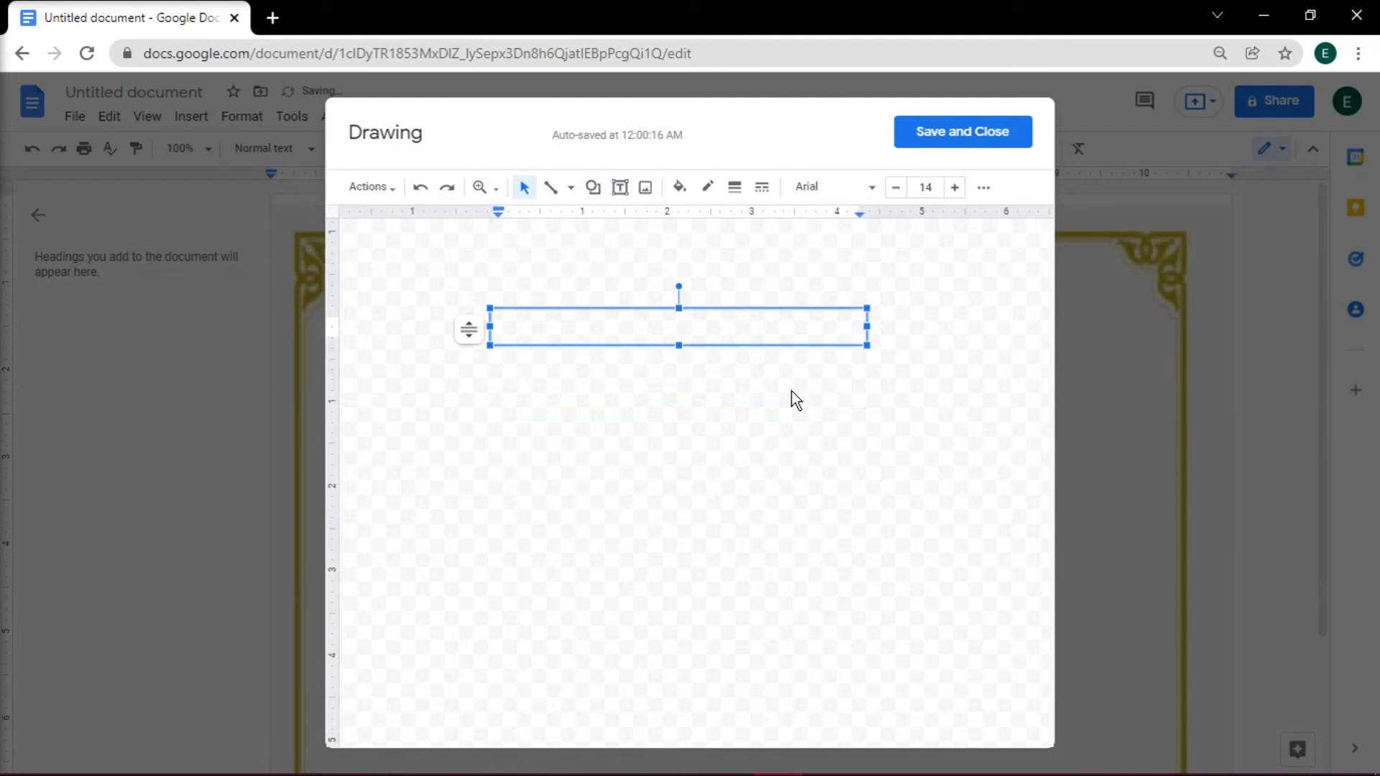
text(Certificate of Appreciation)
- Set the title to Cinzel Decorative size 21 on one line and save the drawing
key(ctrl+a)
click(834, 187)
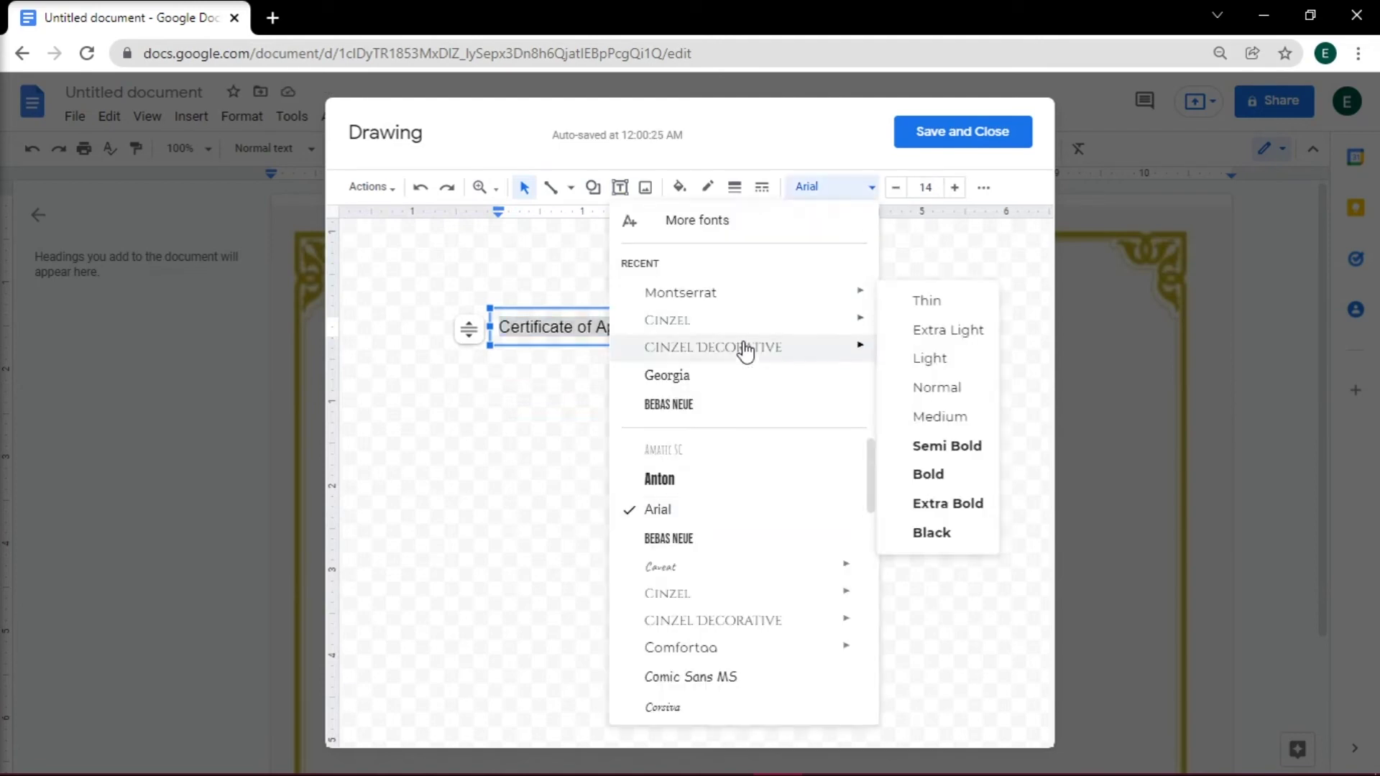
click(943, 354)
click(955, 187)
click(955, 188)
click(955, 188)
click(956, 187)
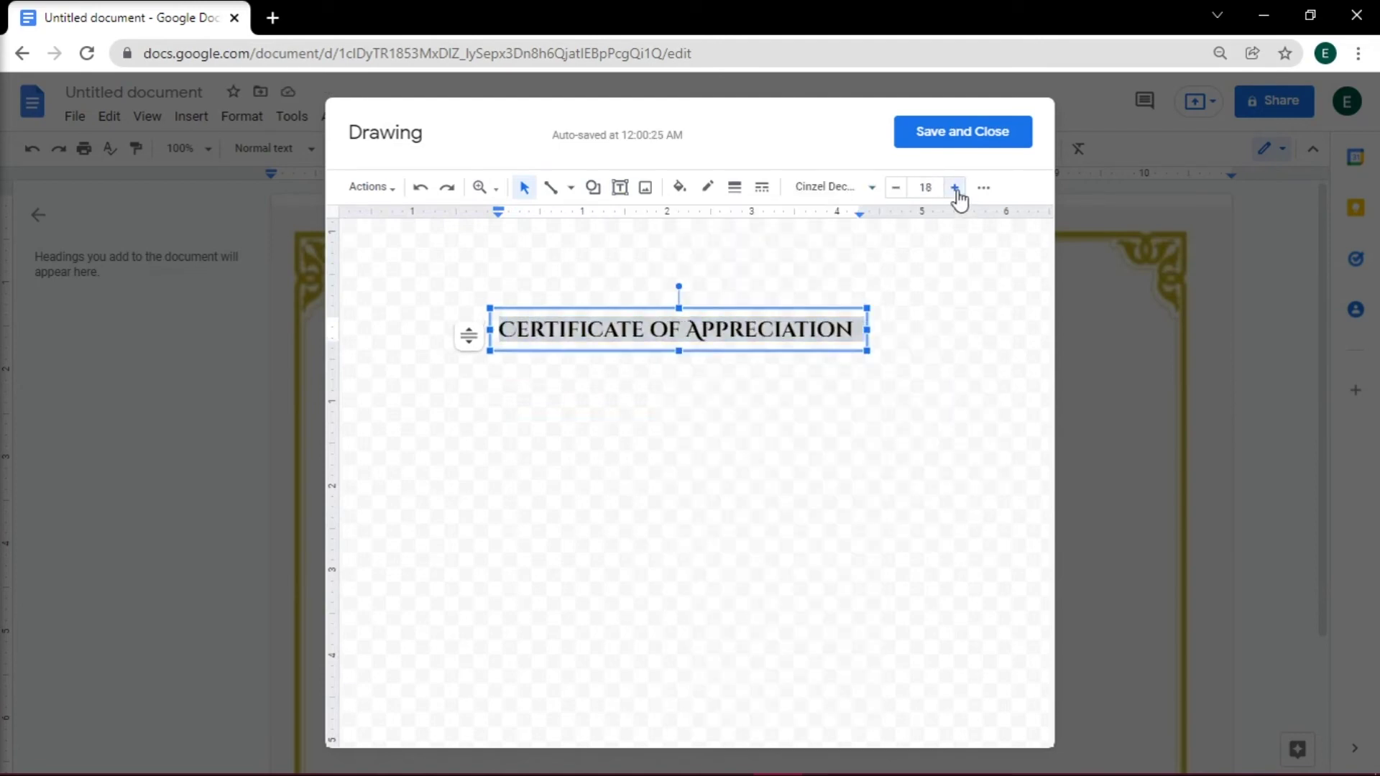
click(956, 189)
click(956, 189)
click(956, 189)
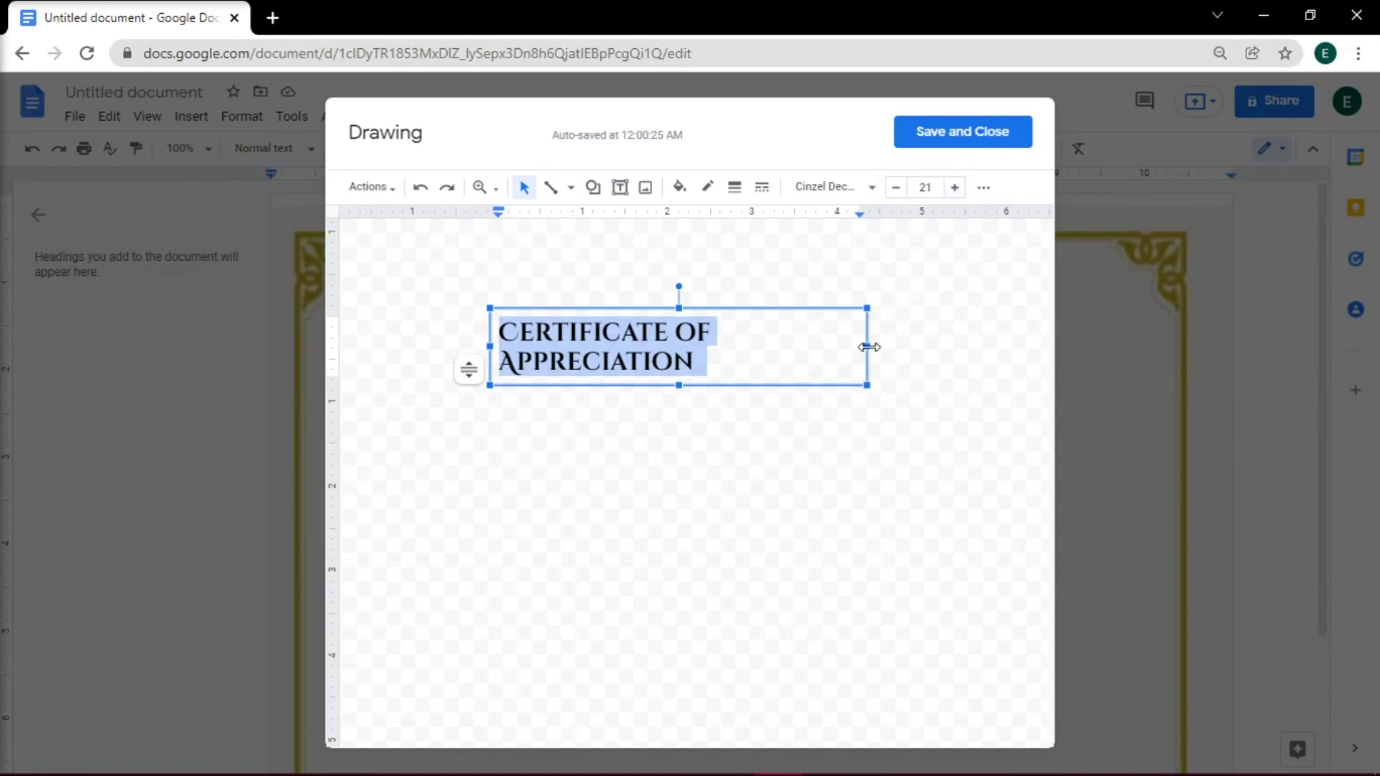
drag(868, 347, 937, 348)
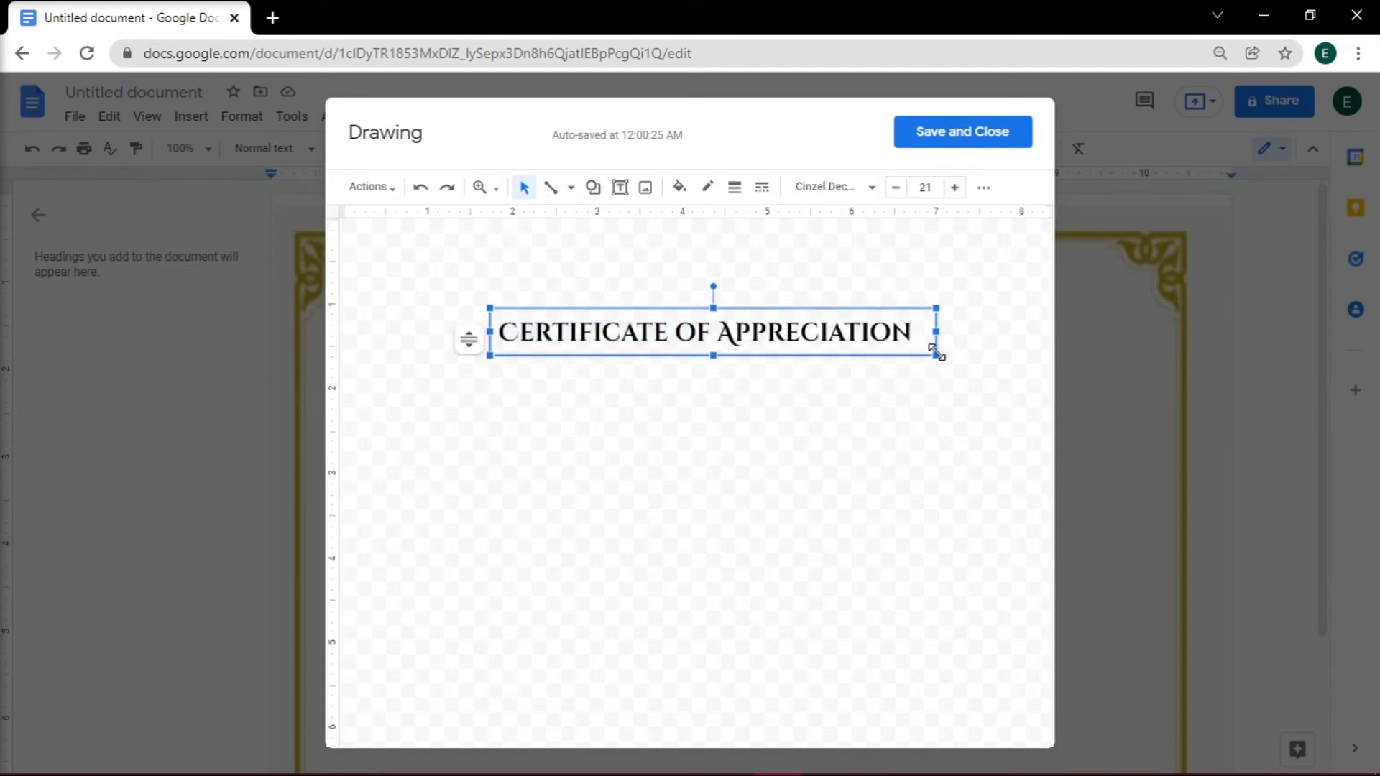
click(949, 136)
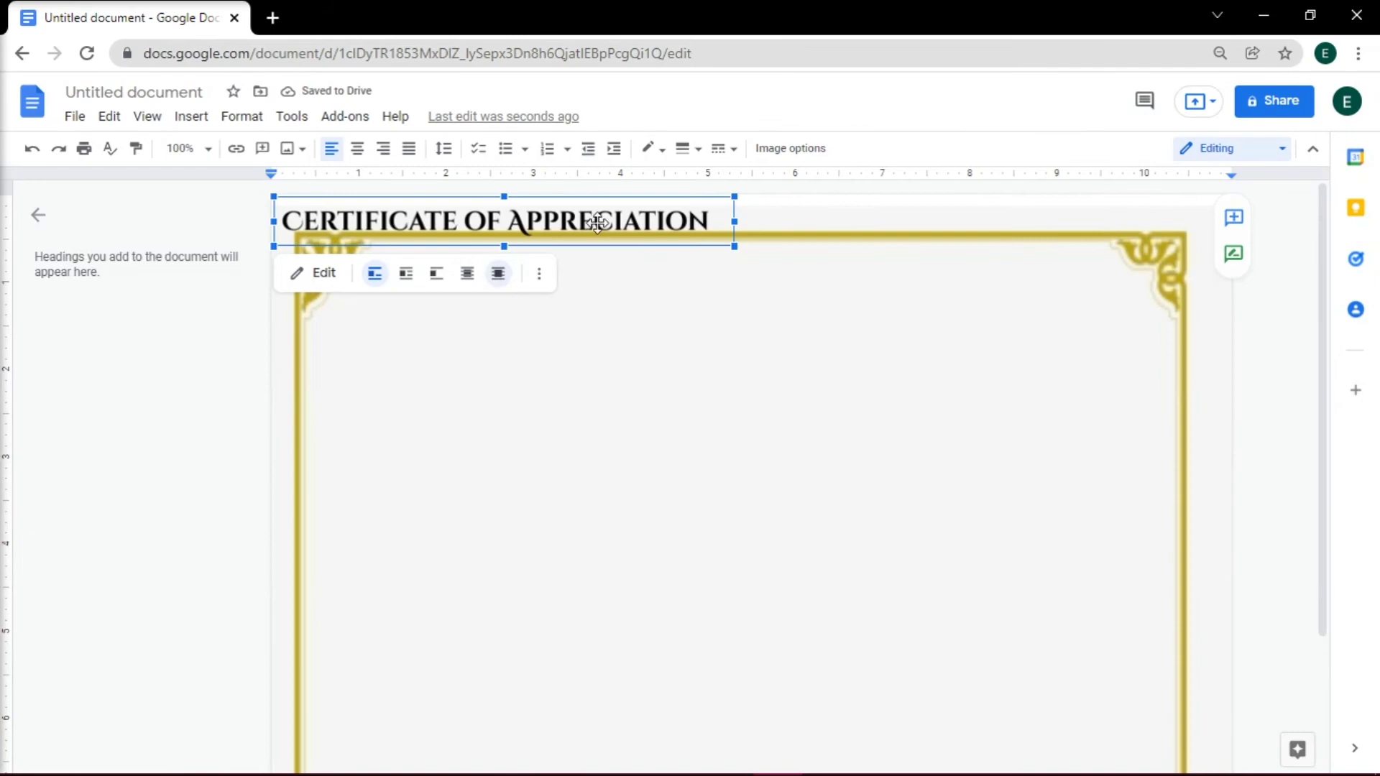
- Centre the title on the page, recolour it dark red, and add the 'Hilton High School Awards' subtitle
mouse_move(597, 223)
mouse_down()
mouse_move(940, 409)
mouse_move(897, 404)
mouse_move(916, 410)
mouse_up()
click(191, 116)
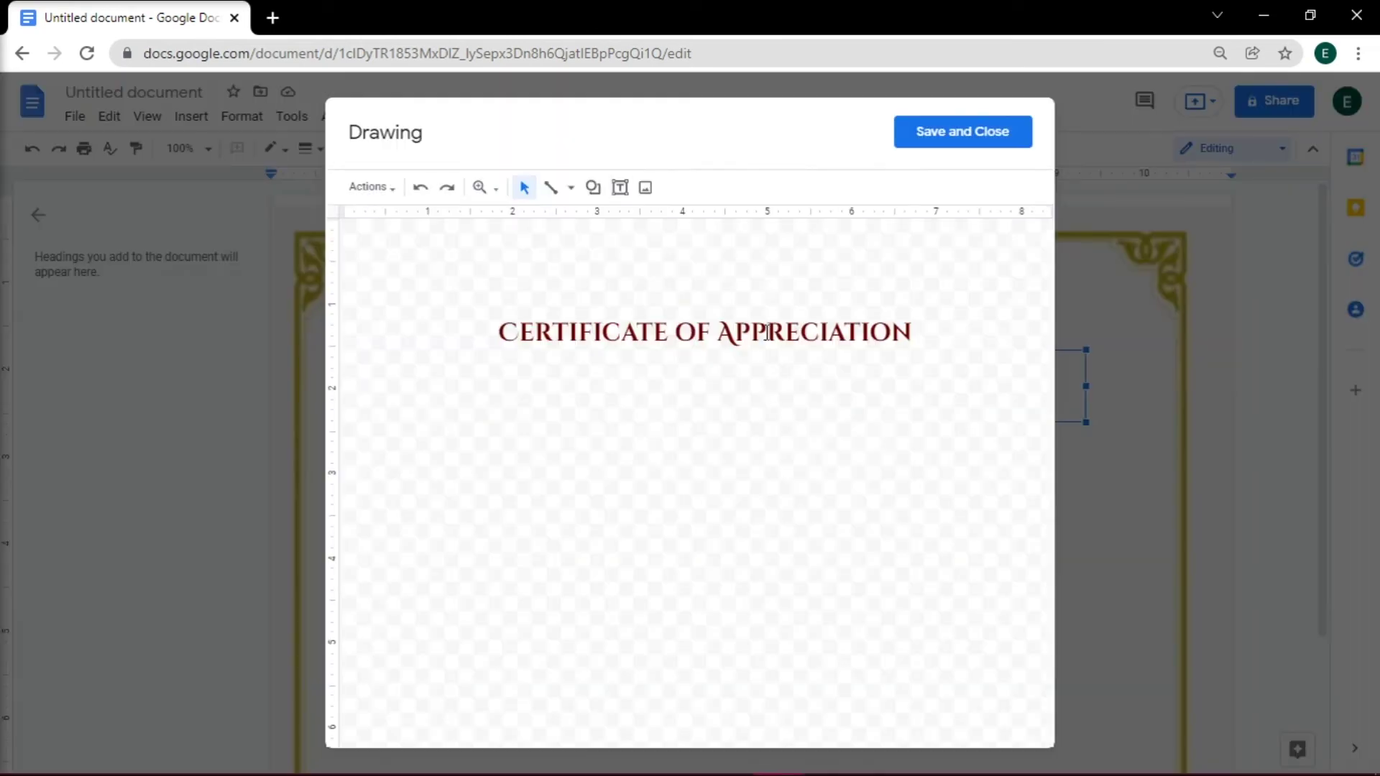
click(955, 135)
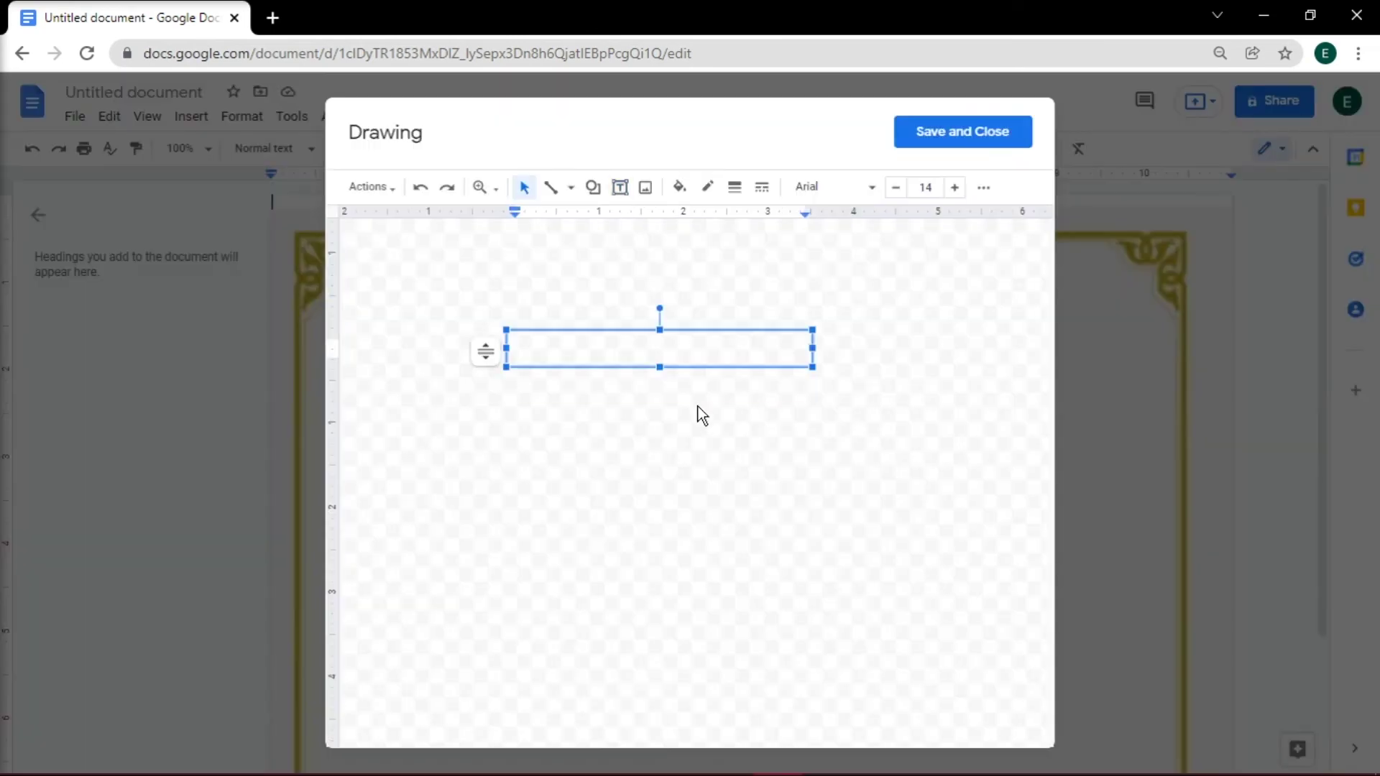
text(Hilton High School Awards)
click(961, 130)
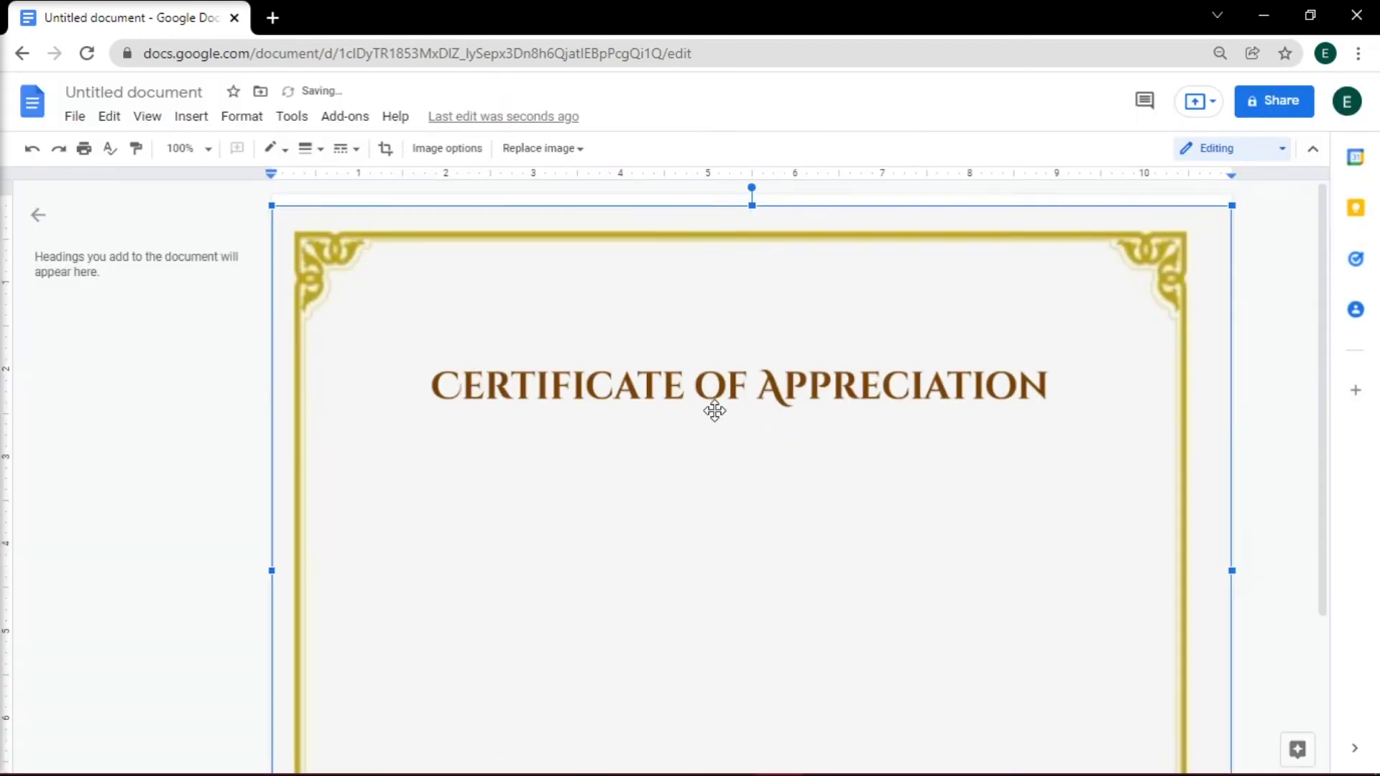
scroll(715, 411, down, 5)
drag(728, 453, 726, 468)
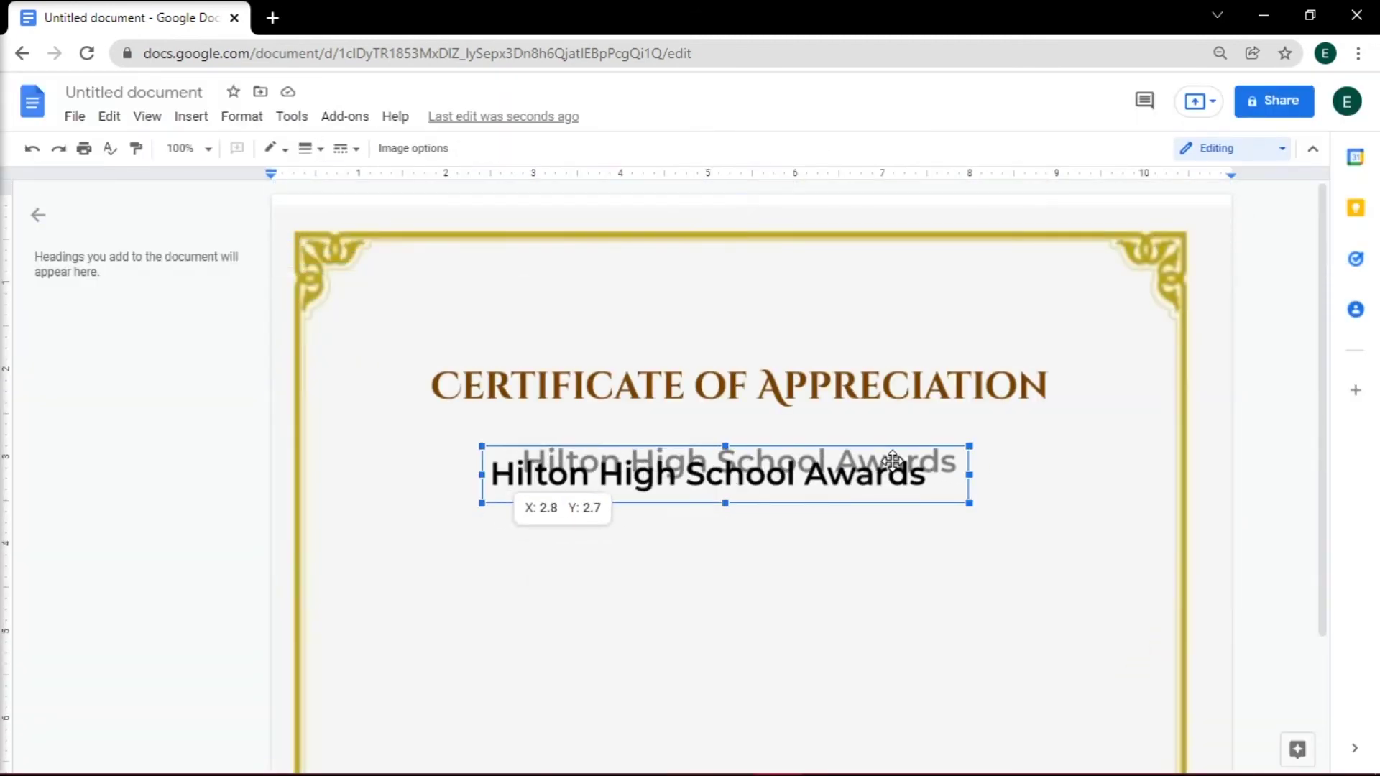
- Add the recipient's name as a gold drawing placed below the subtitle
click(651, 401)
click(191, 115)
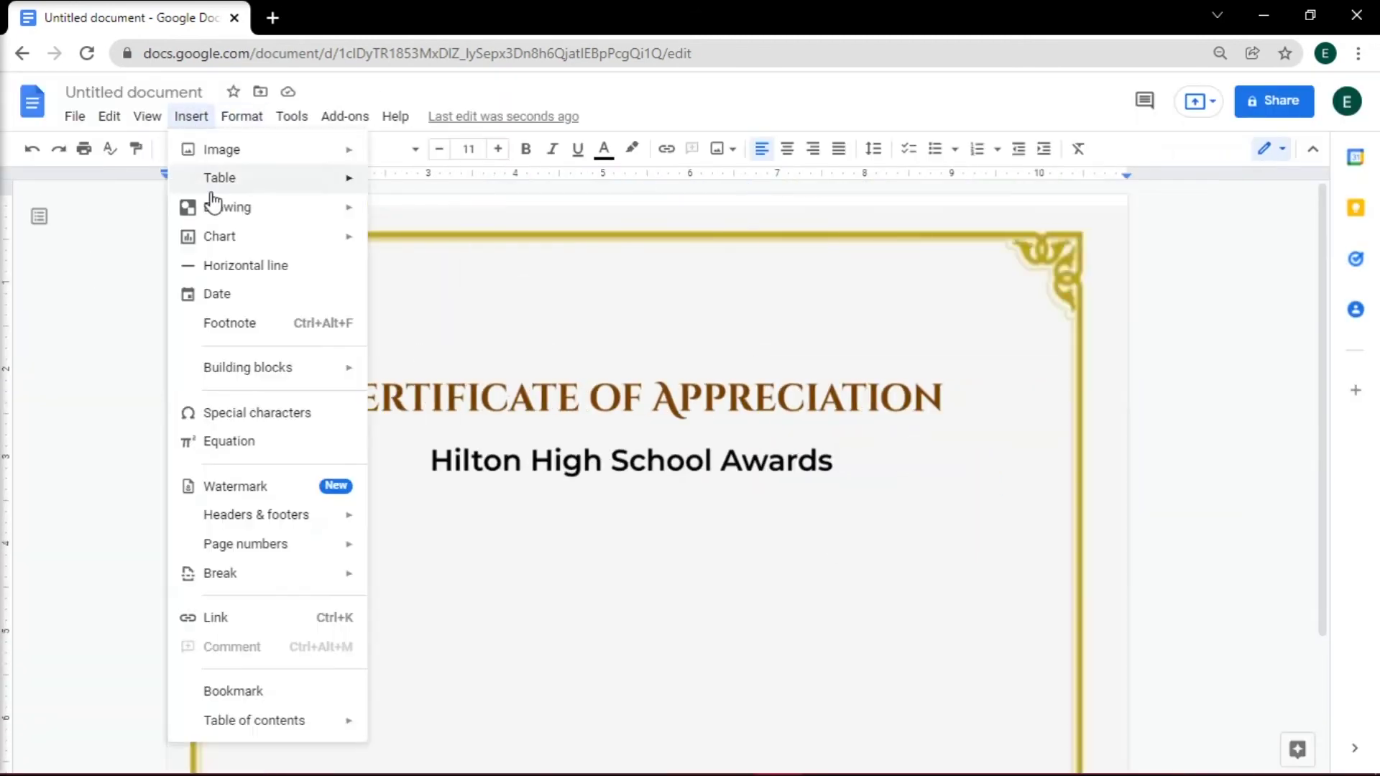
click(213, 206)
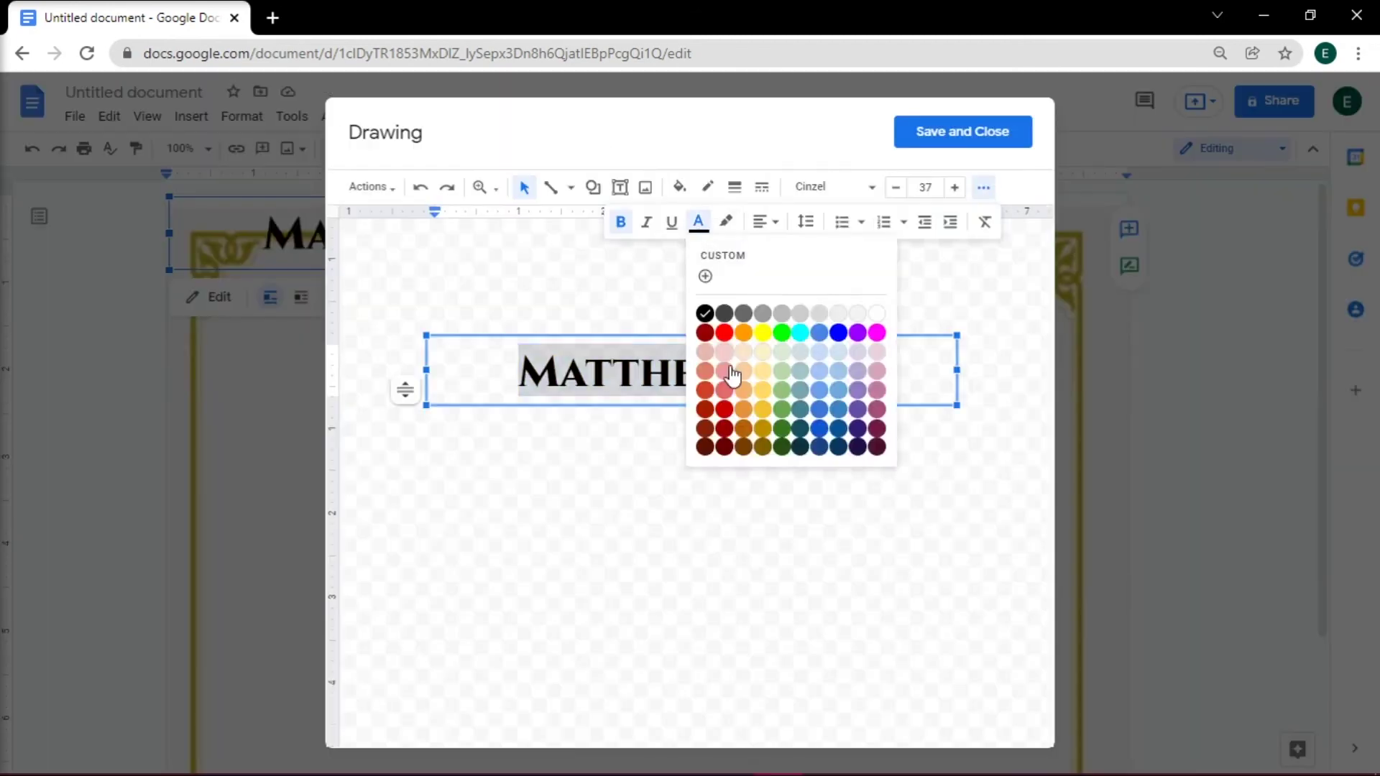
click(962, 132)
drag(441, 237, 846, 562)
- Add the dark red line 'For imparting valuable insights during the 32nd Commencement Ceremony' below the name
click(191, 116)
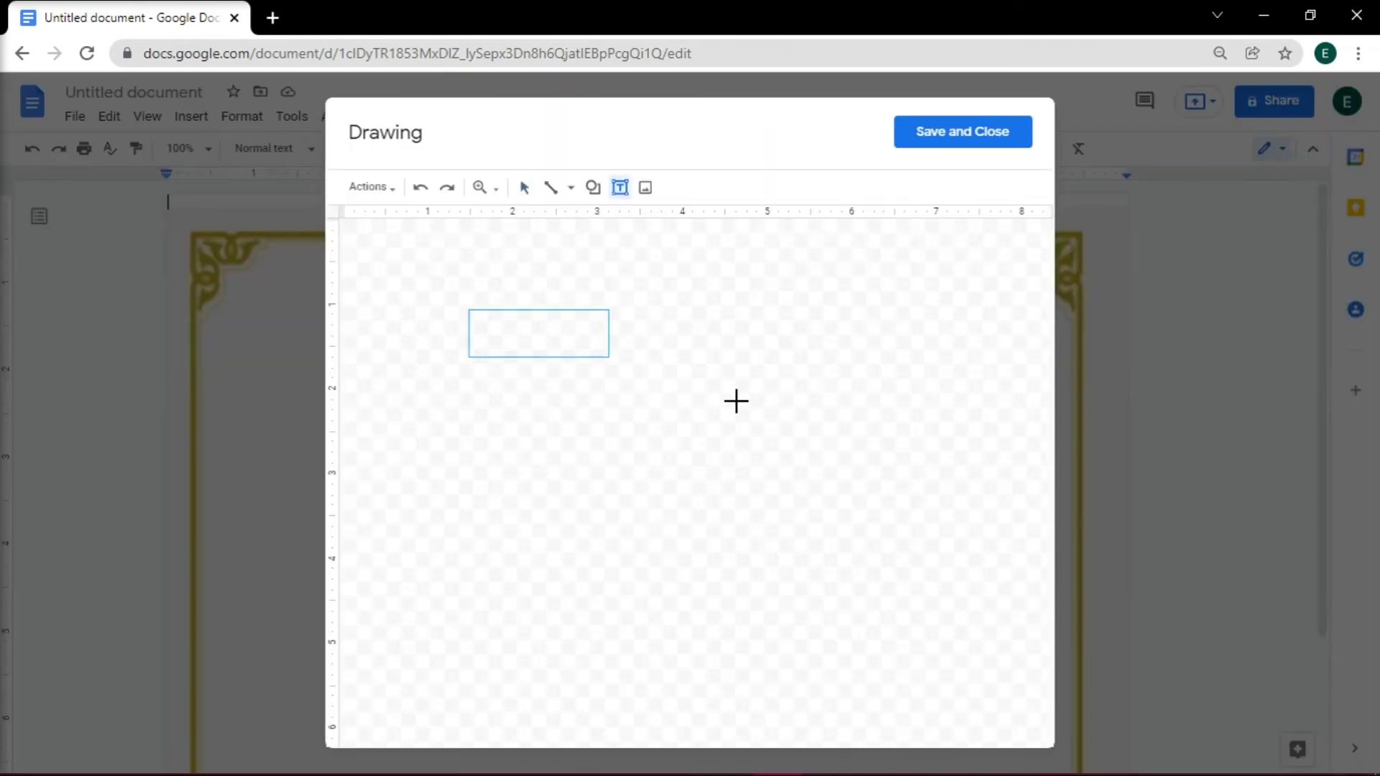
text(For imparting valuable insights during the 32nd Commencement Ceremony)
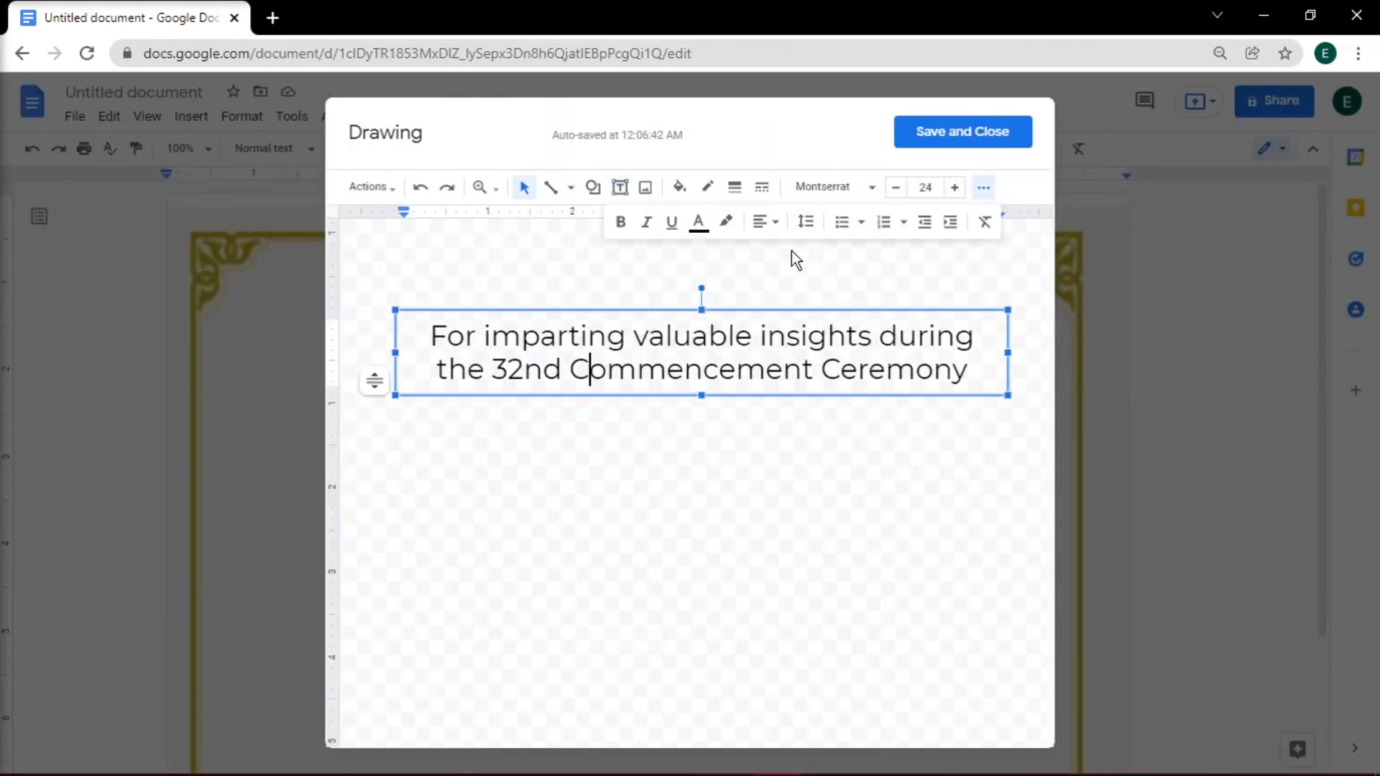
click(723, 421)
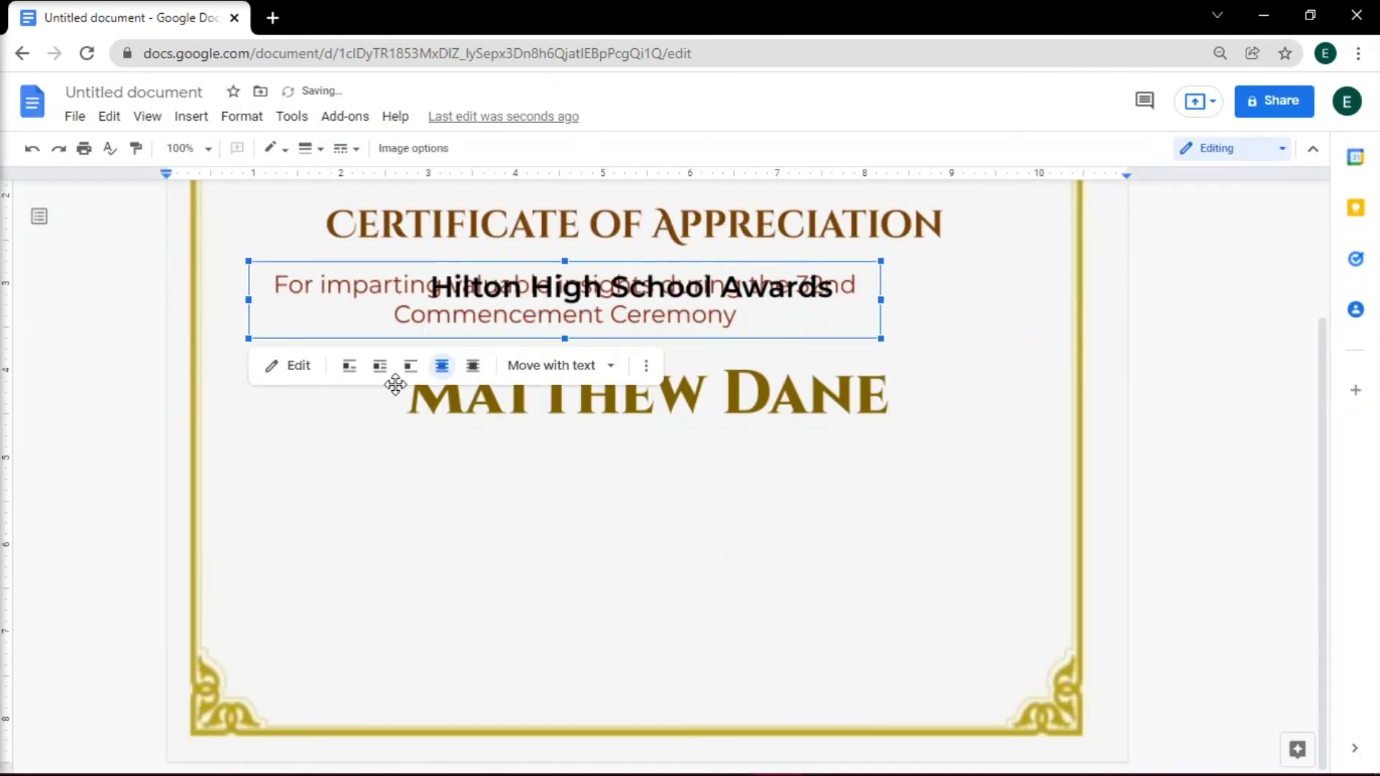
drag(394, 382, 493, 440)
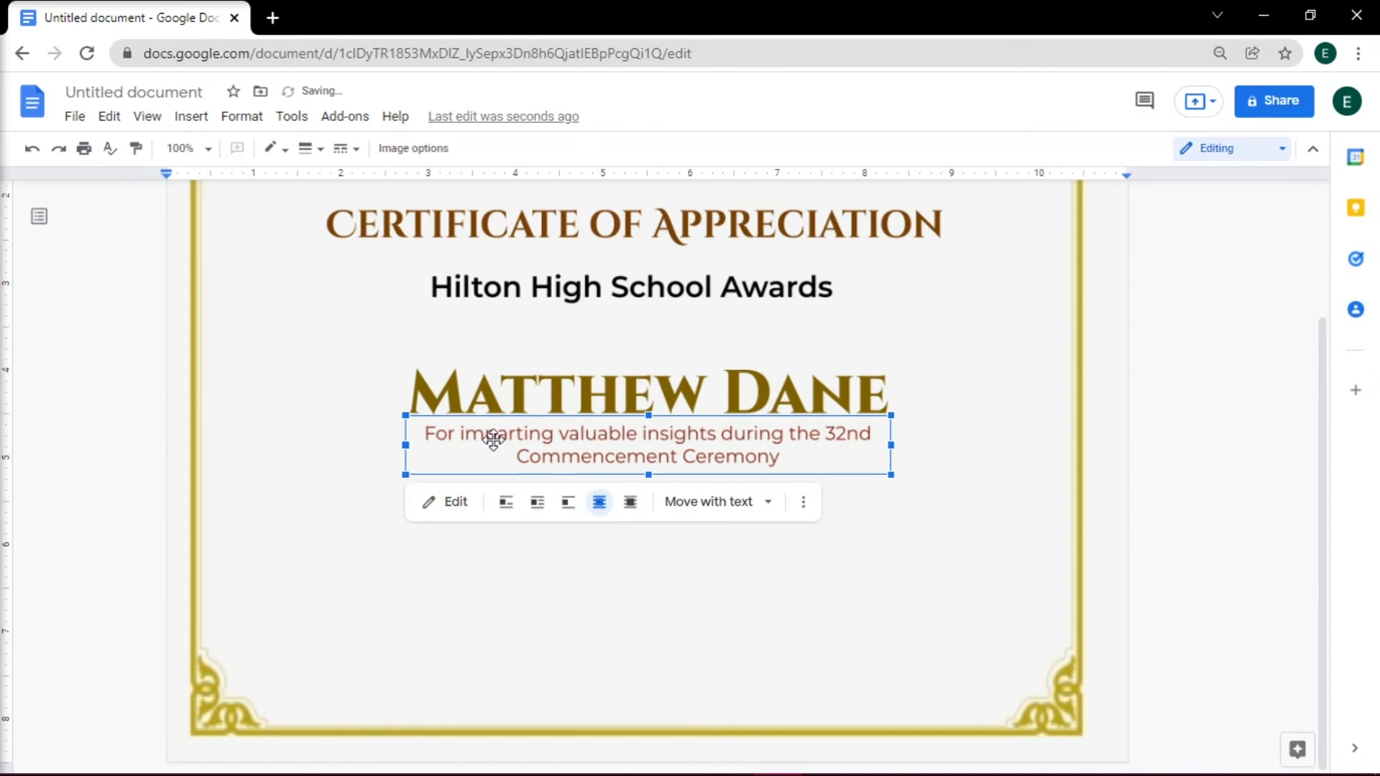
- Create the School Coordinator and School Principal signature drawings with lines and bold centred labels
click(191, 116)
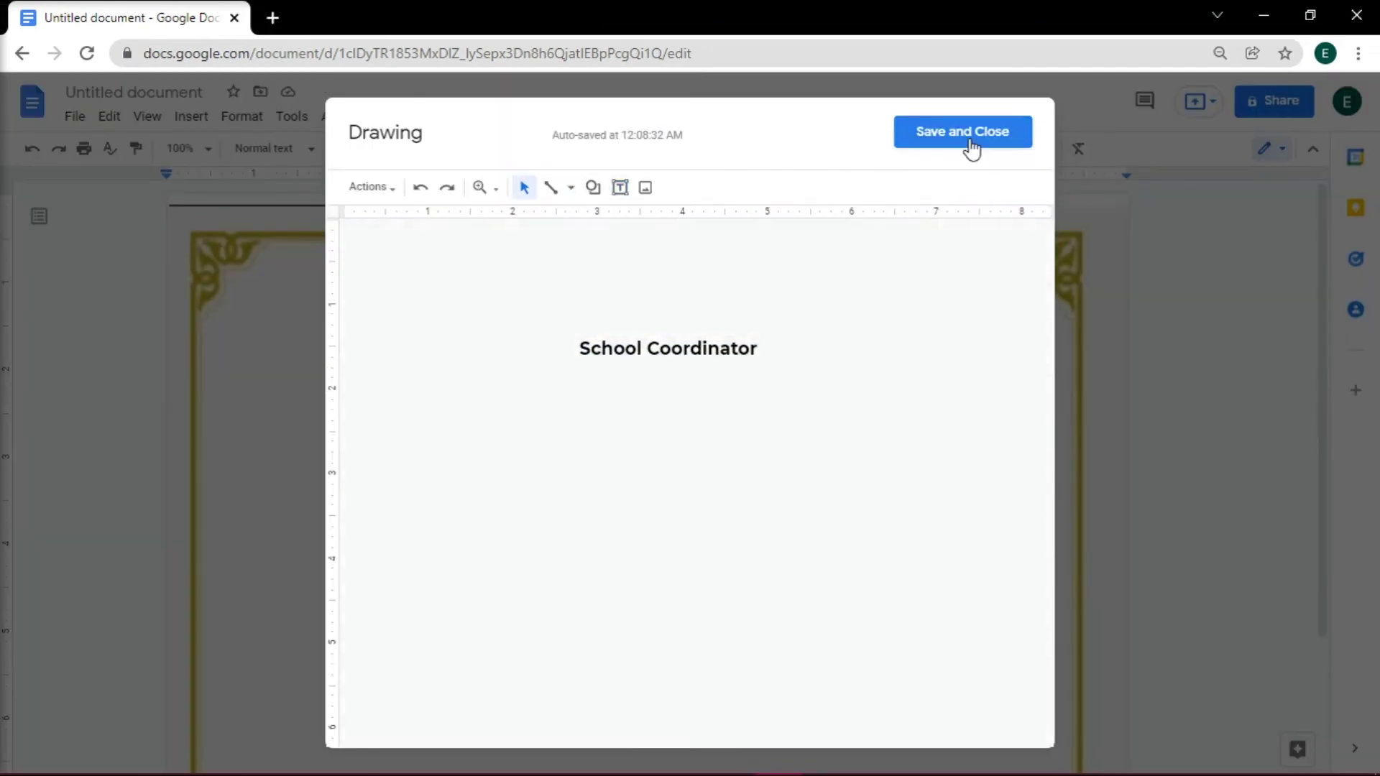
click(967, 133)
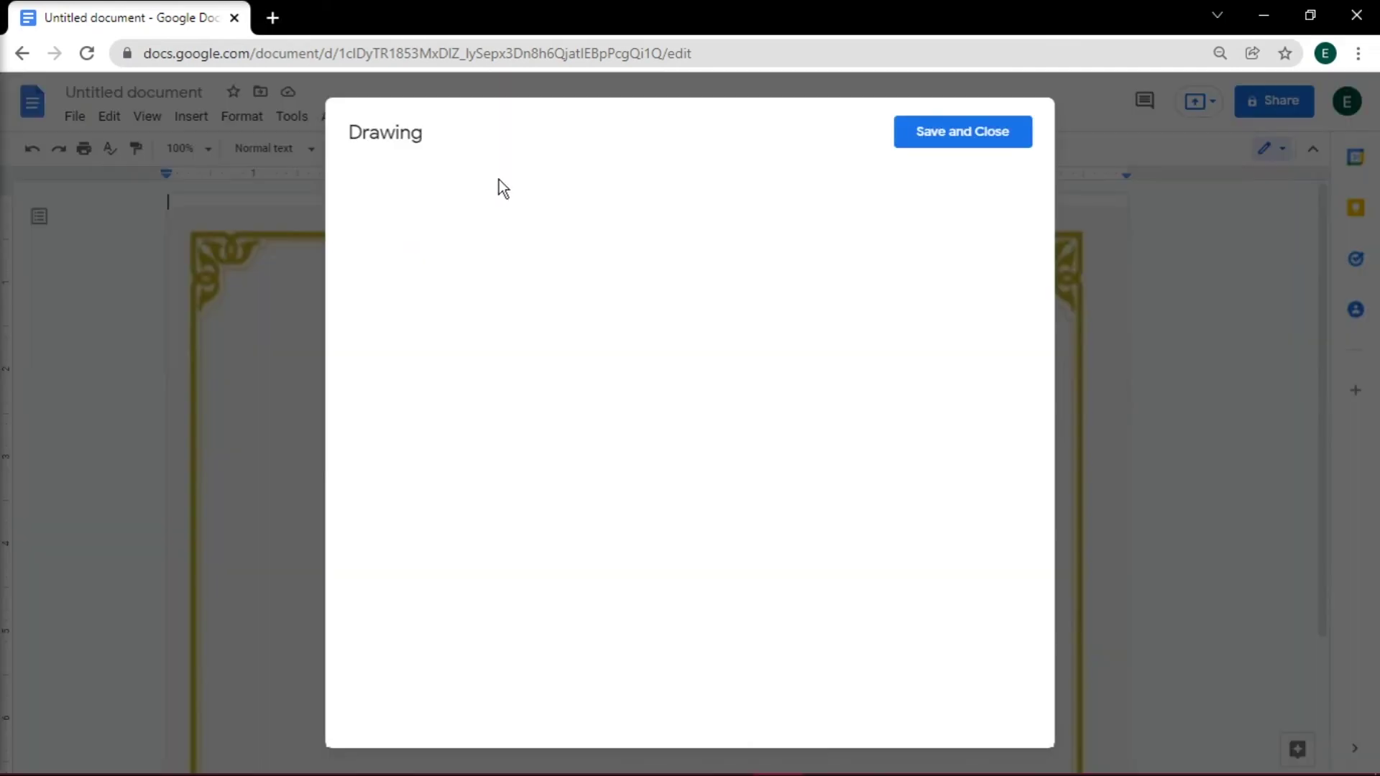
click(571, 188)
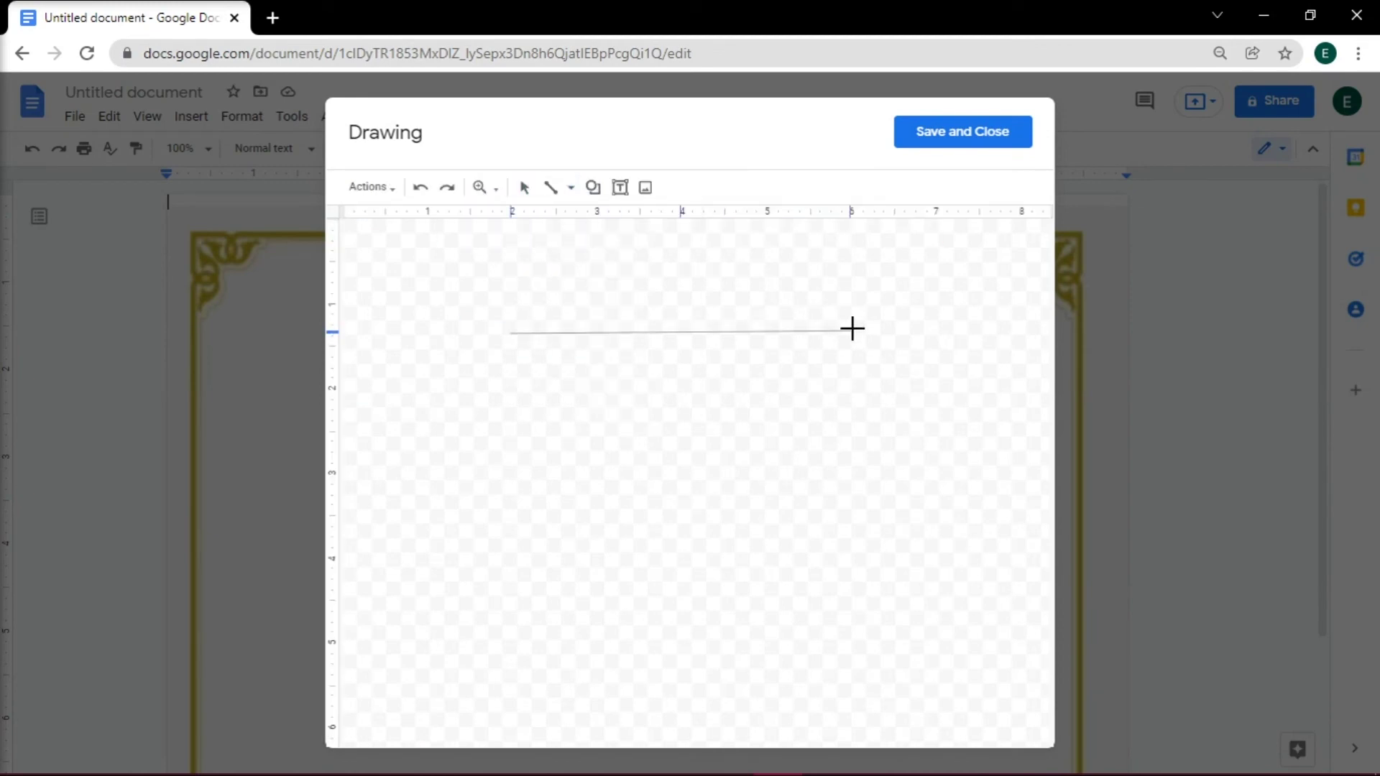
drag(853, 326, 871, 333)
click(983, 187)
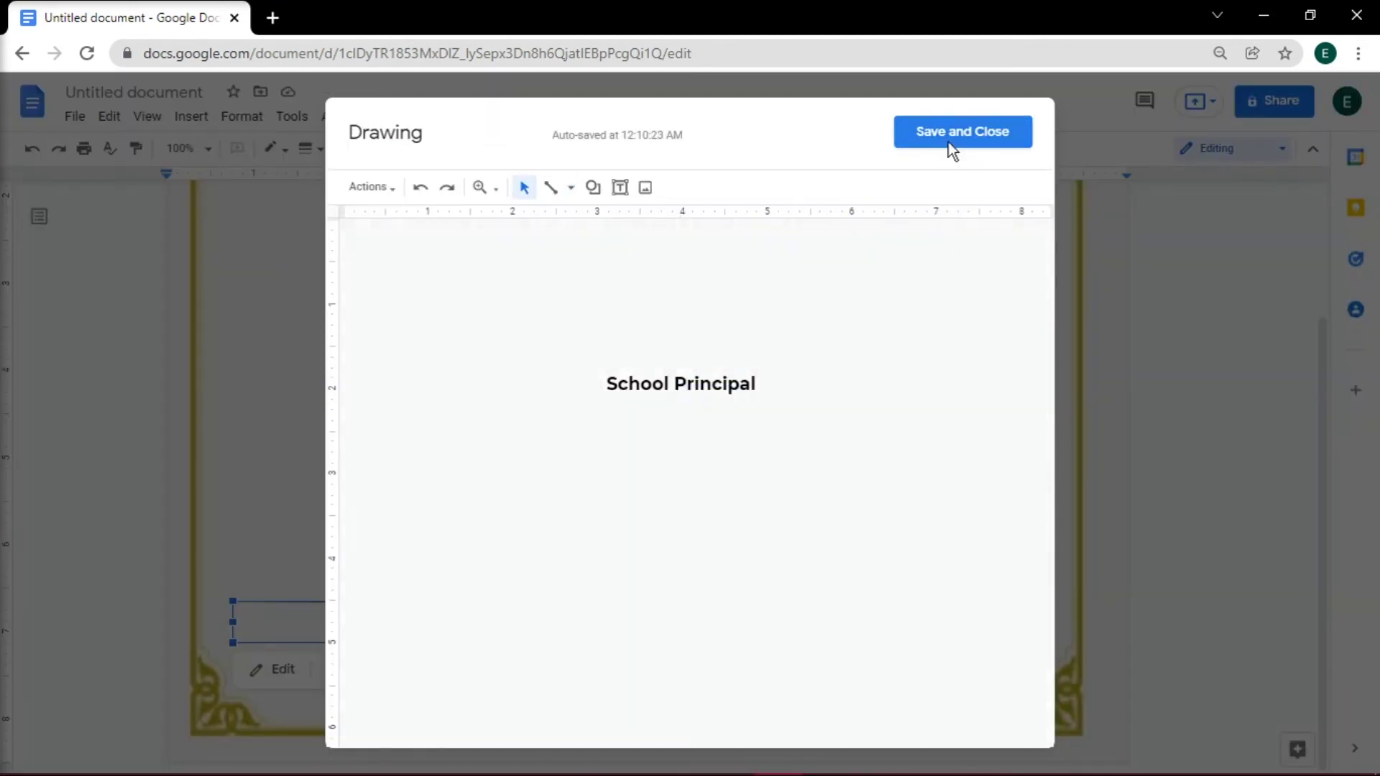
click(950, 142)
scroll(279, 319, down, 3)
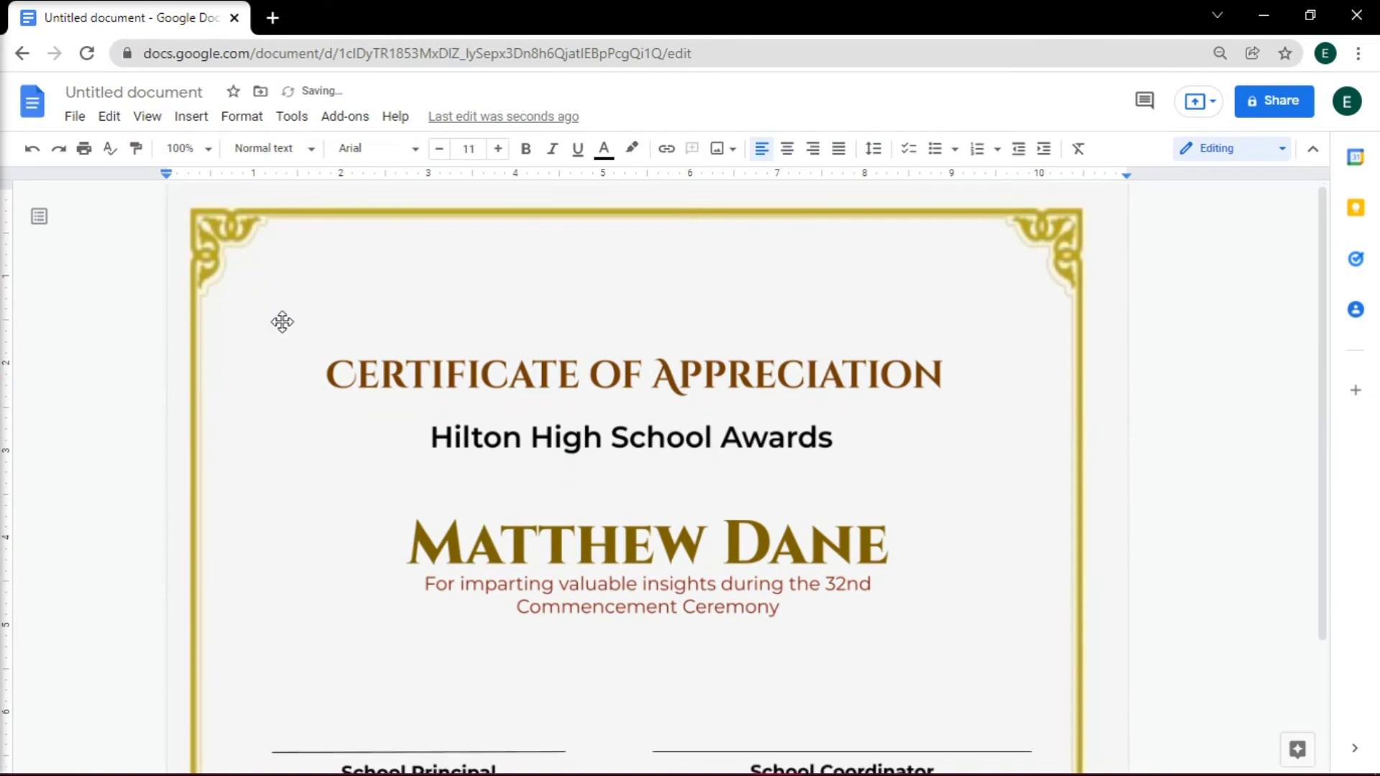
scroll(354, 366, up, 3)
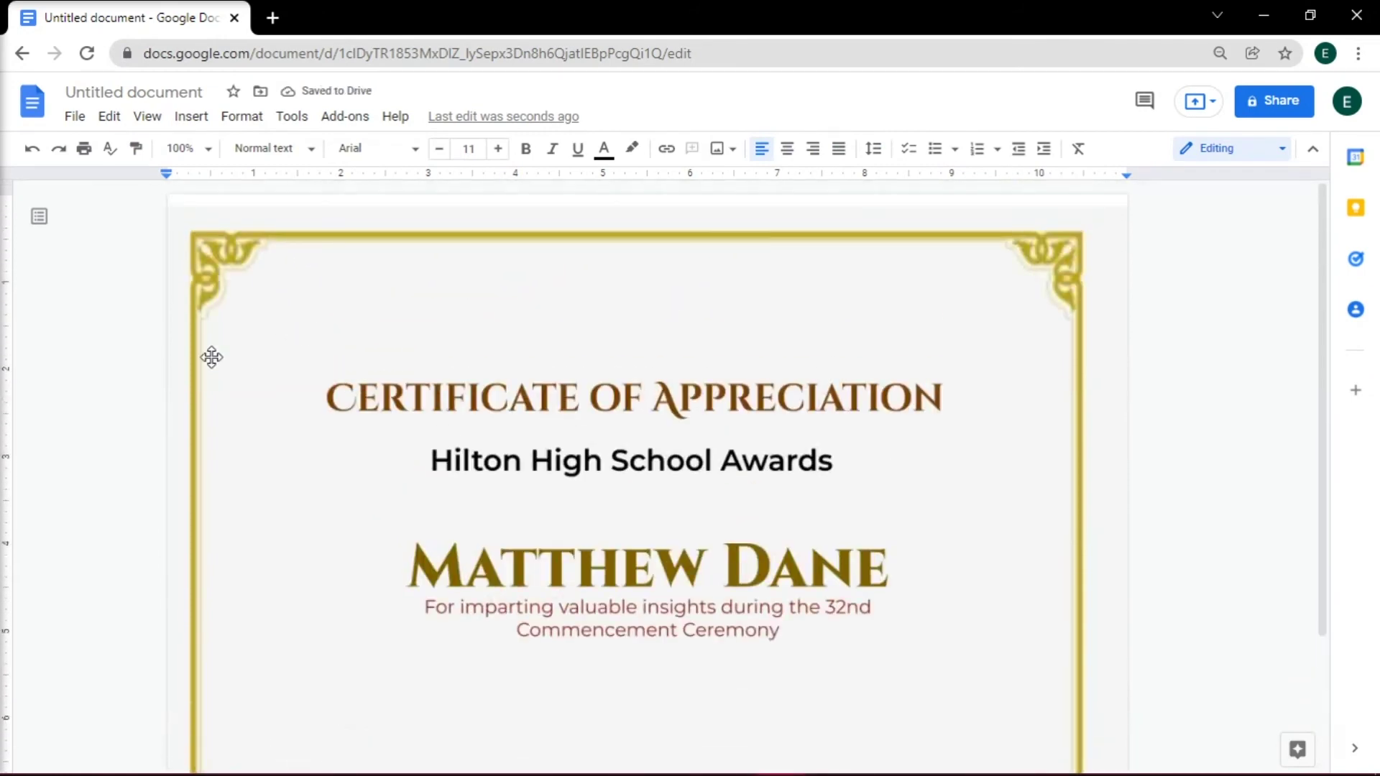
scroll(143, 273, down, 2)
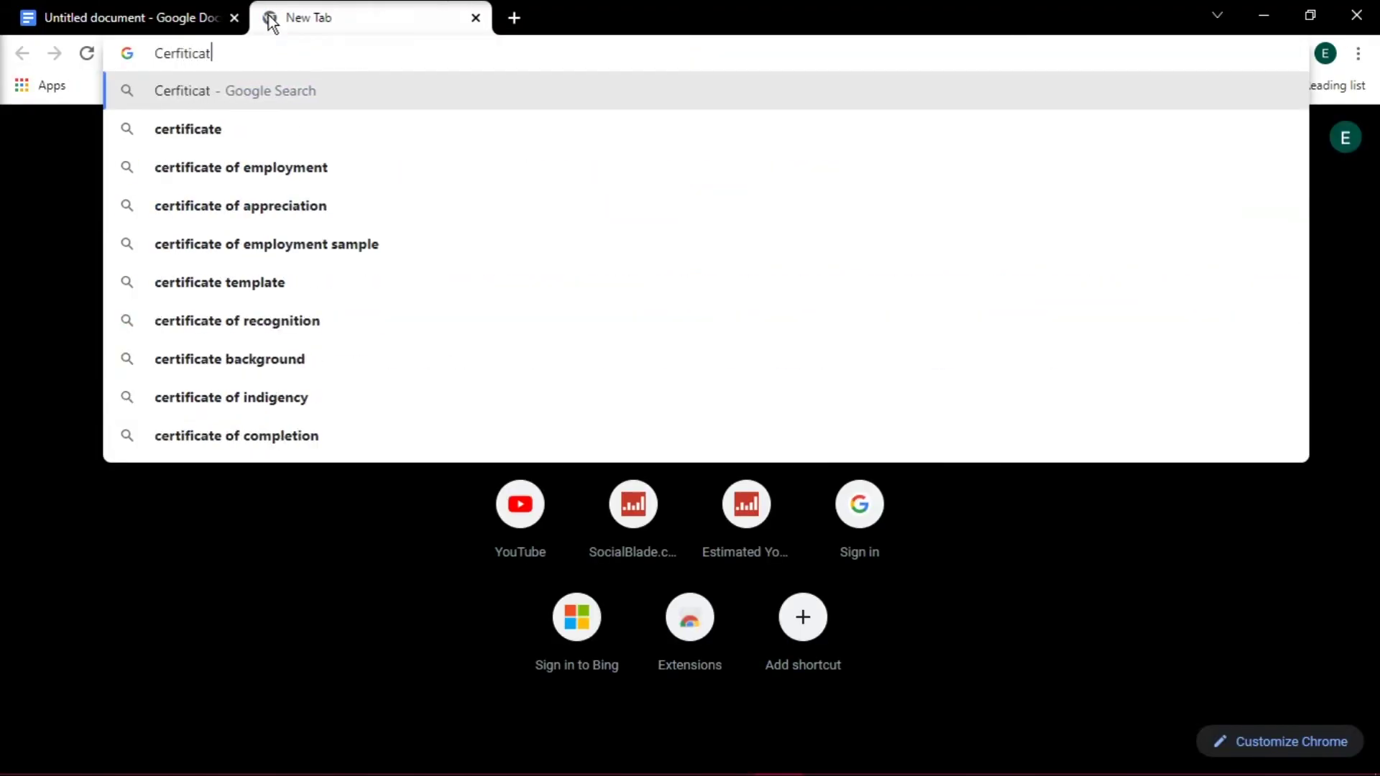
- Search Google for 'certificate templates for google docs' and skim the results
text(e templates for)
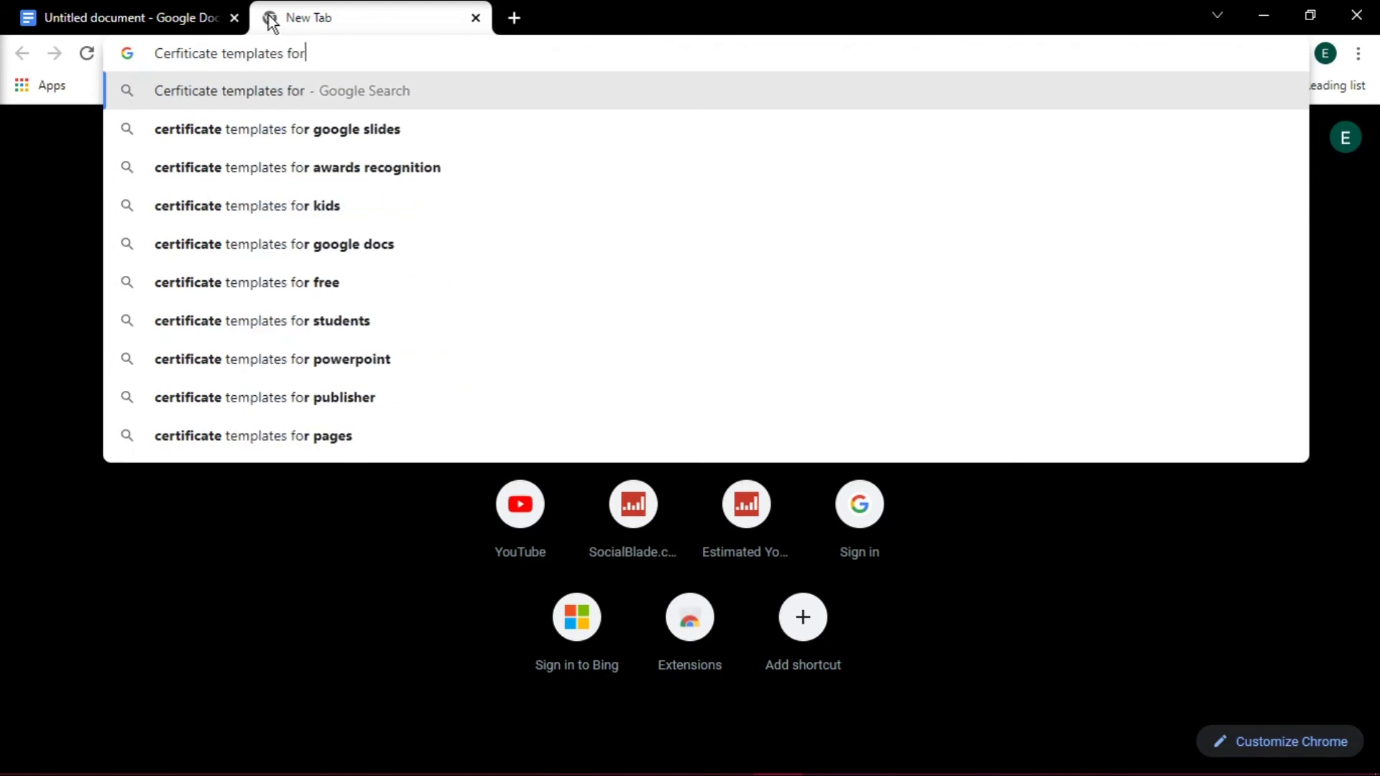
text( google)
key(Down)
key(Down)
key(Return)
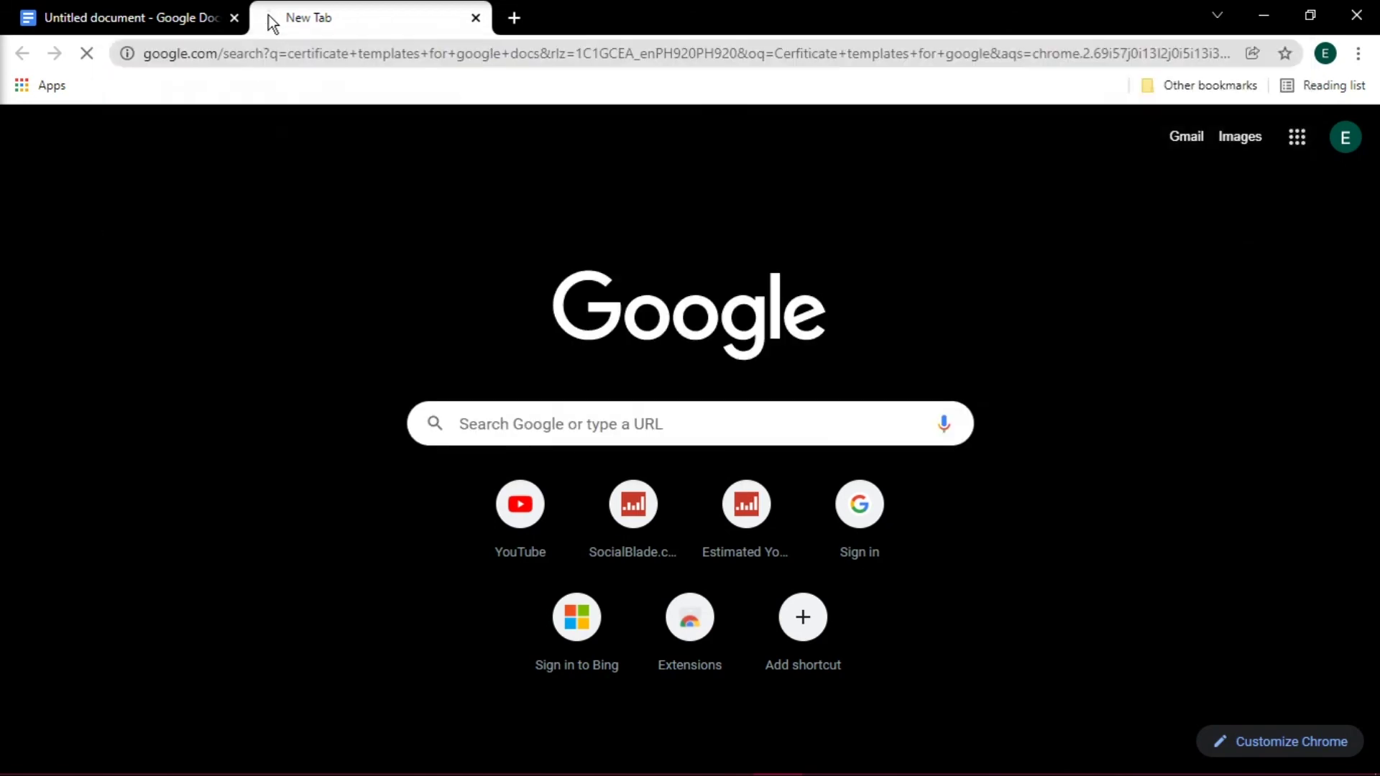
scroll(1012, 324, down, 10)
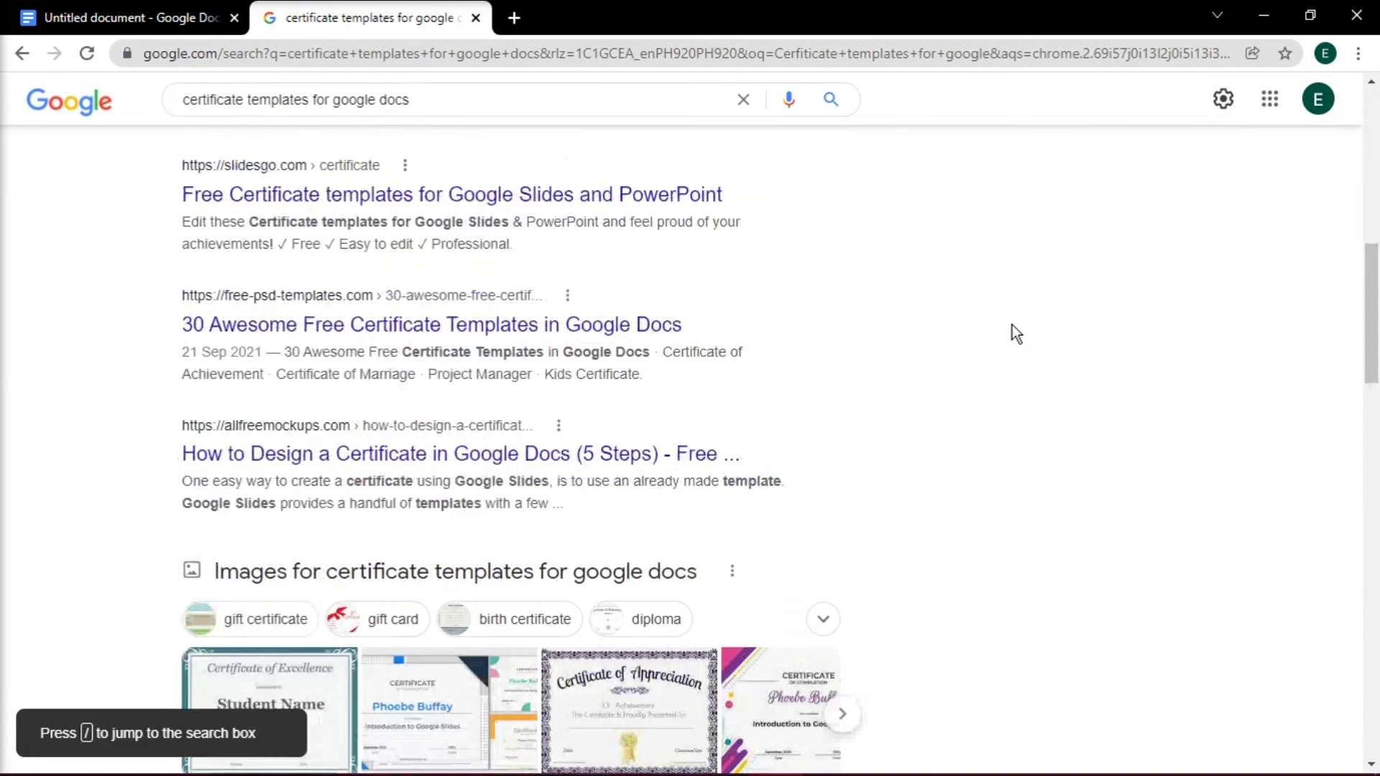
scroll(1011, 325, down, 5)
scroll(1012, 325, up, 15)
- Open the template.net certificate templates result, dismiss its popup, and scroll through the designs
click(644, 301)
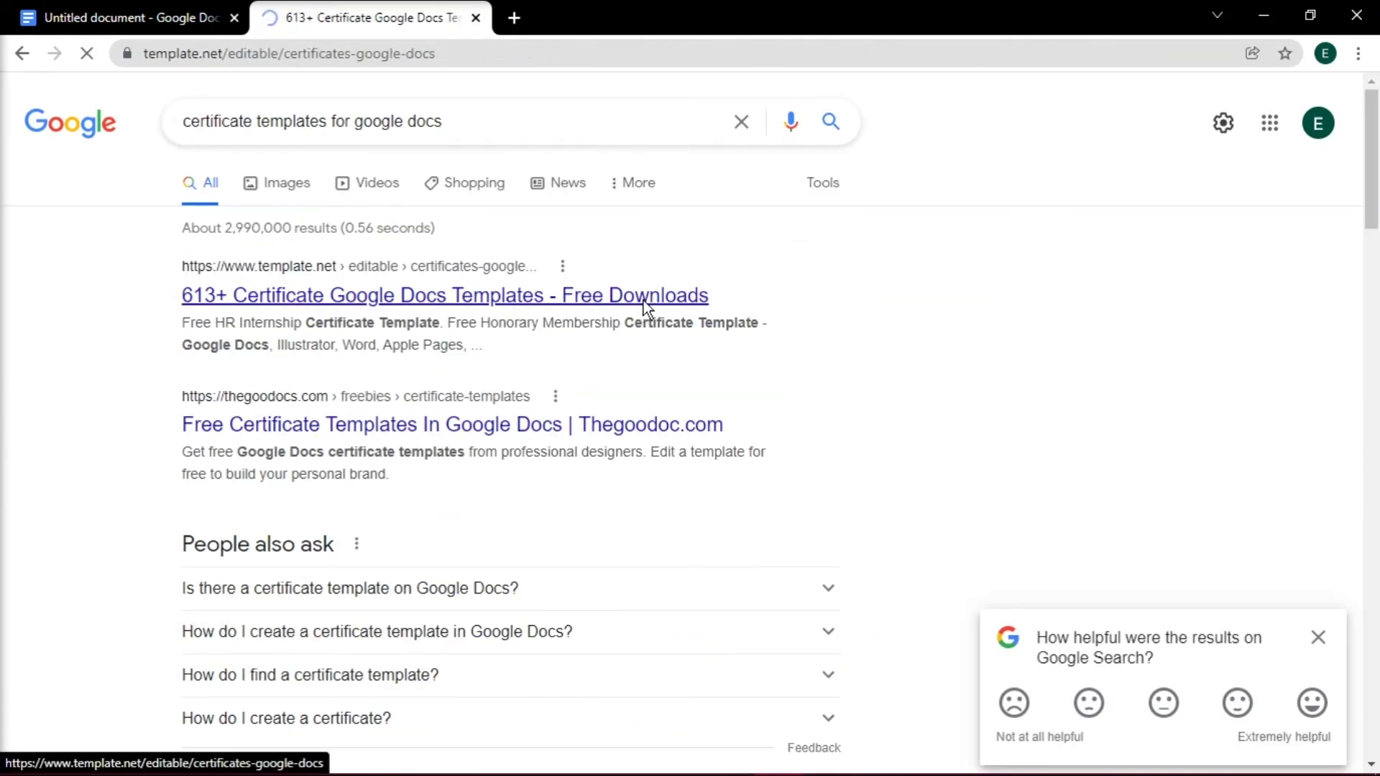
scroll(695, 360, down, 6)
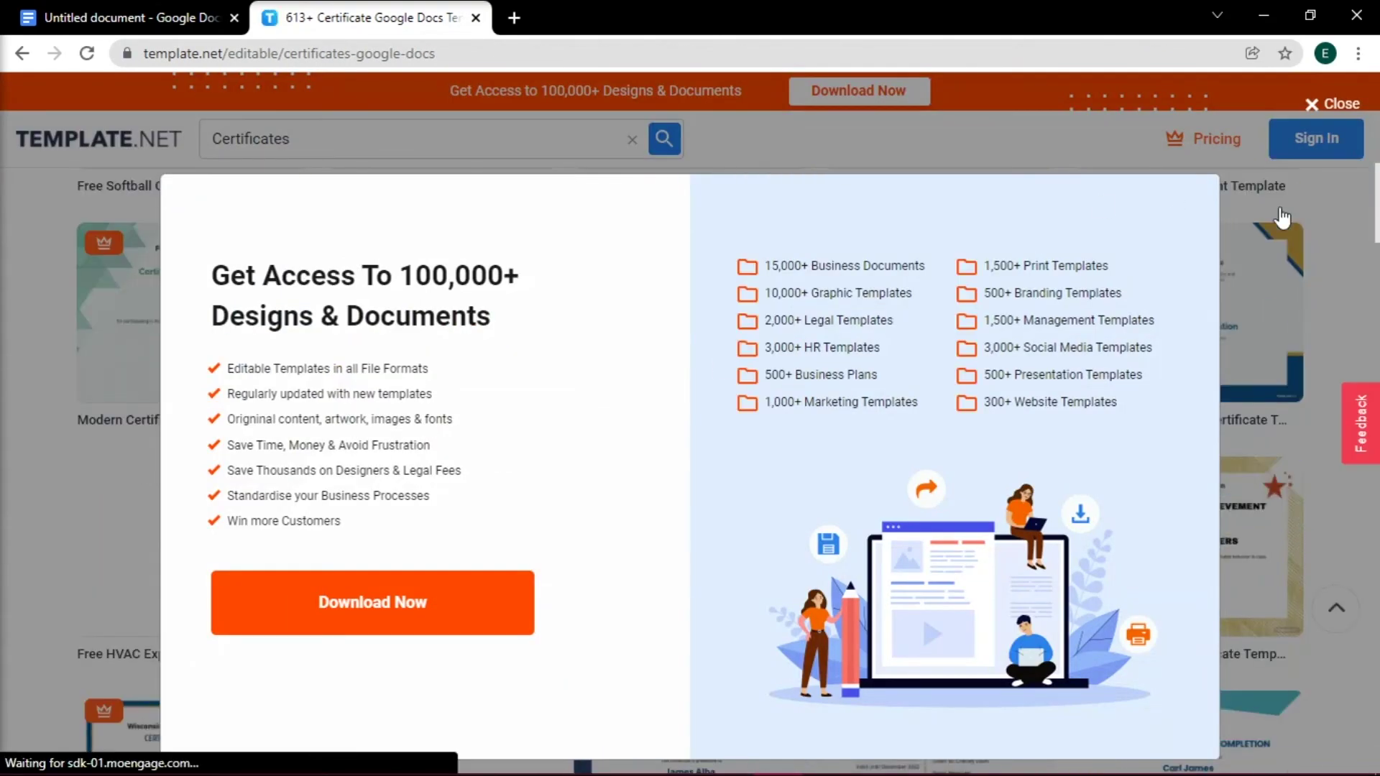
click(1282, 216)
scroll(1140, 306, down, 10)
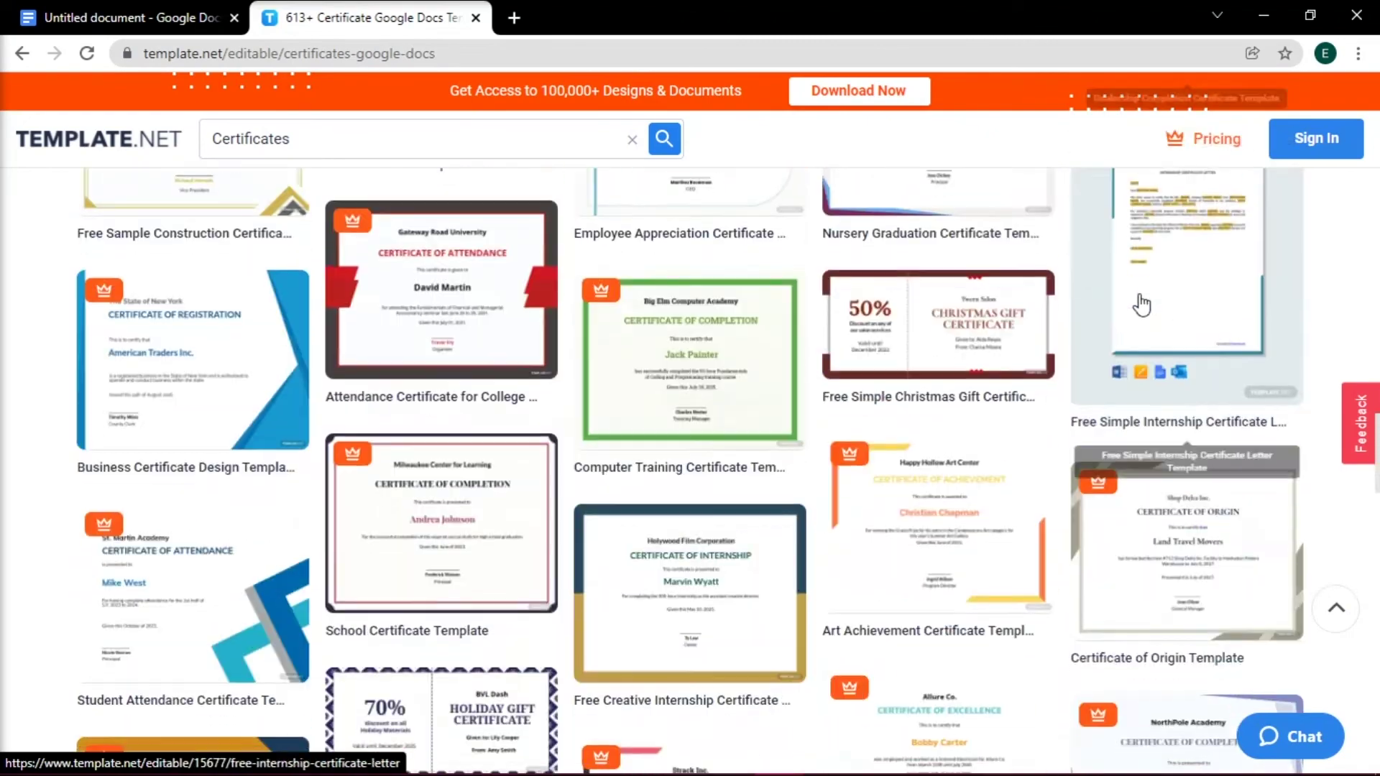
scroll(1142, 305, down, 10)
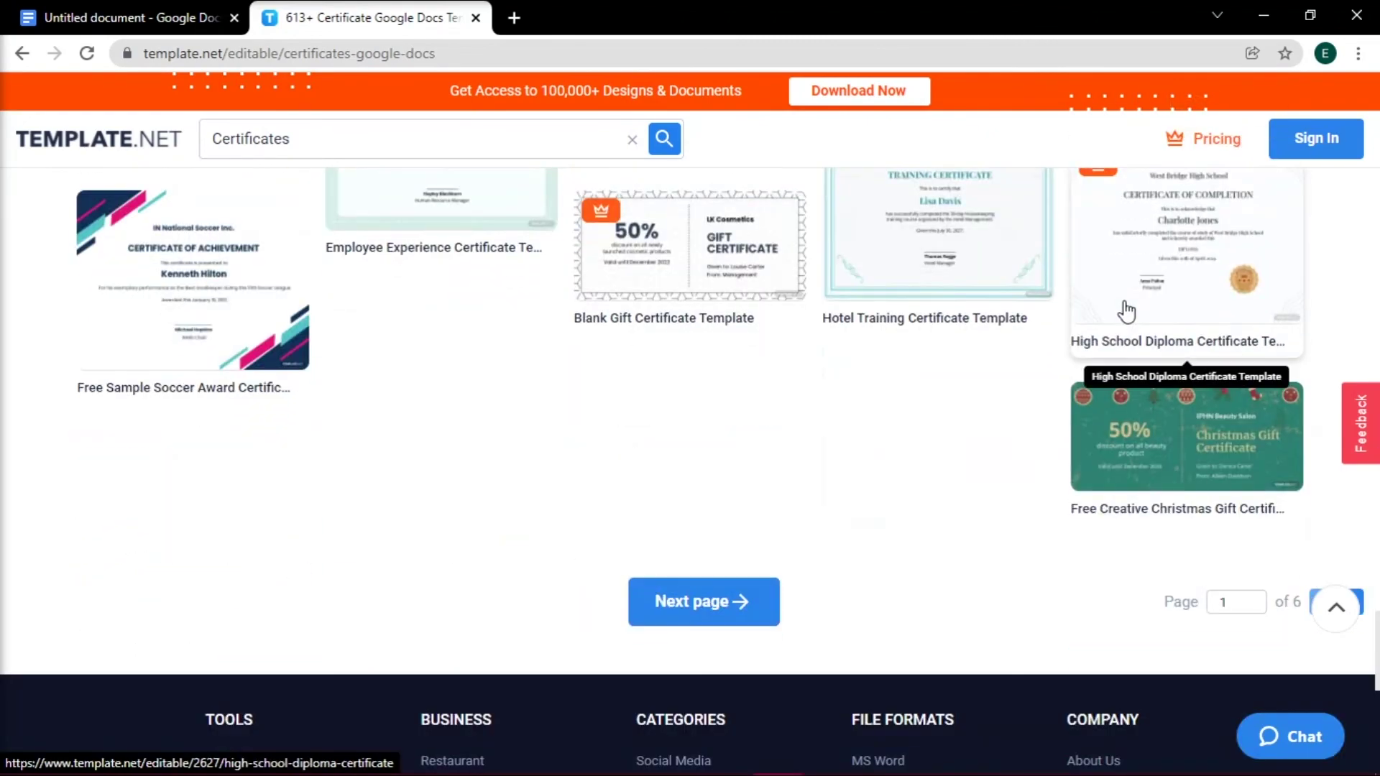